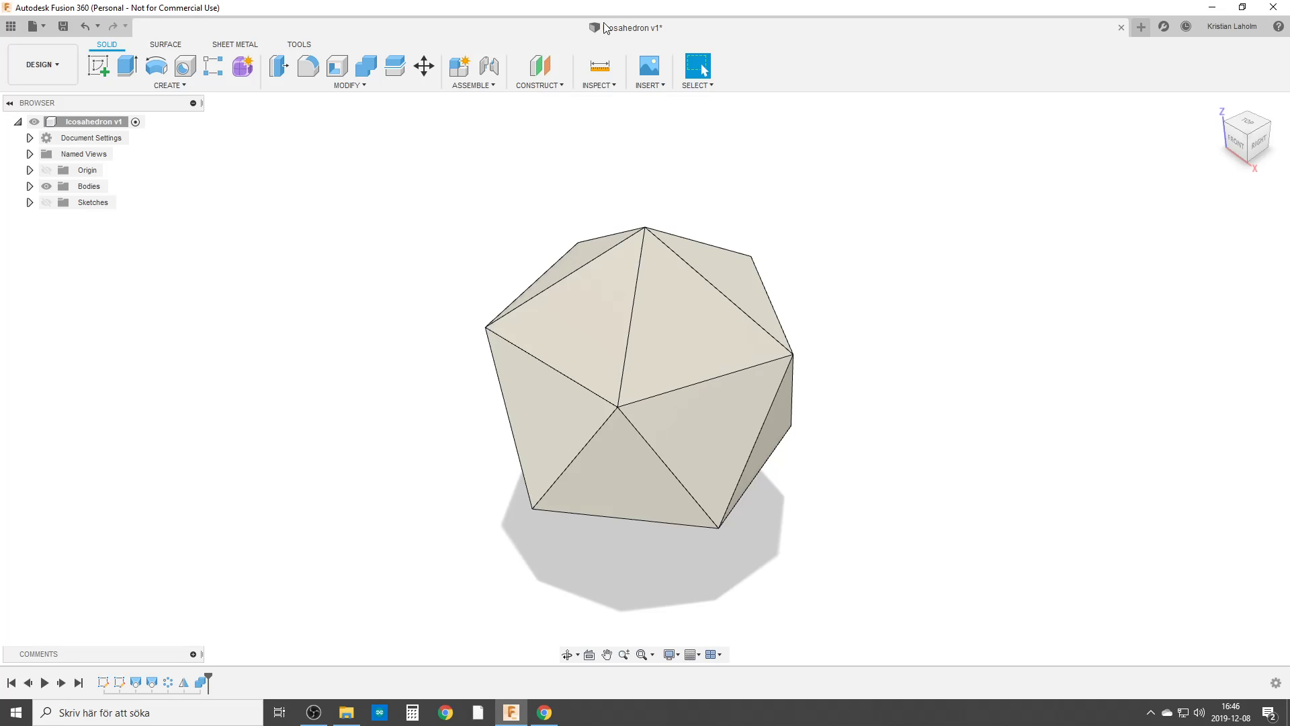
scroll(693, 394, down, 2)
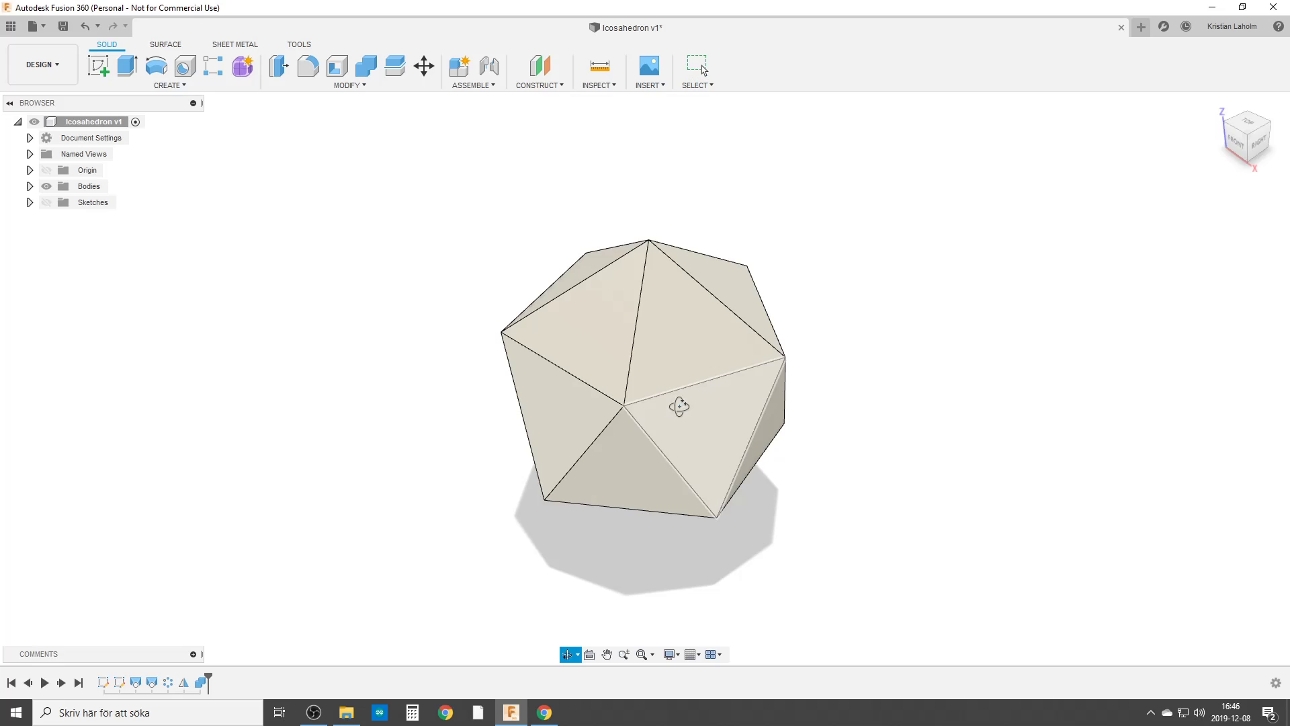
Step: Orbit the icosahedron round to a side-on view
mouse_move(679, 407)
shift+middle_down()
mouse_move(693, 319)
mouse_move(714, 404)
mouse_move(657, 454)
shift+middle_up()
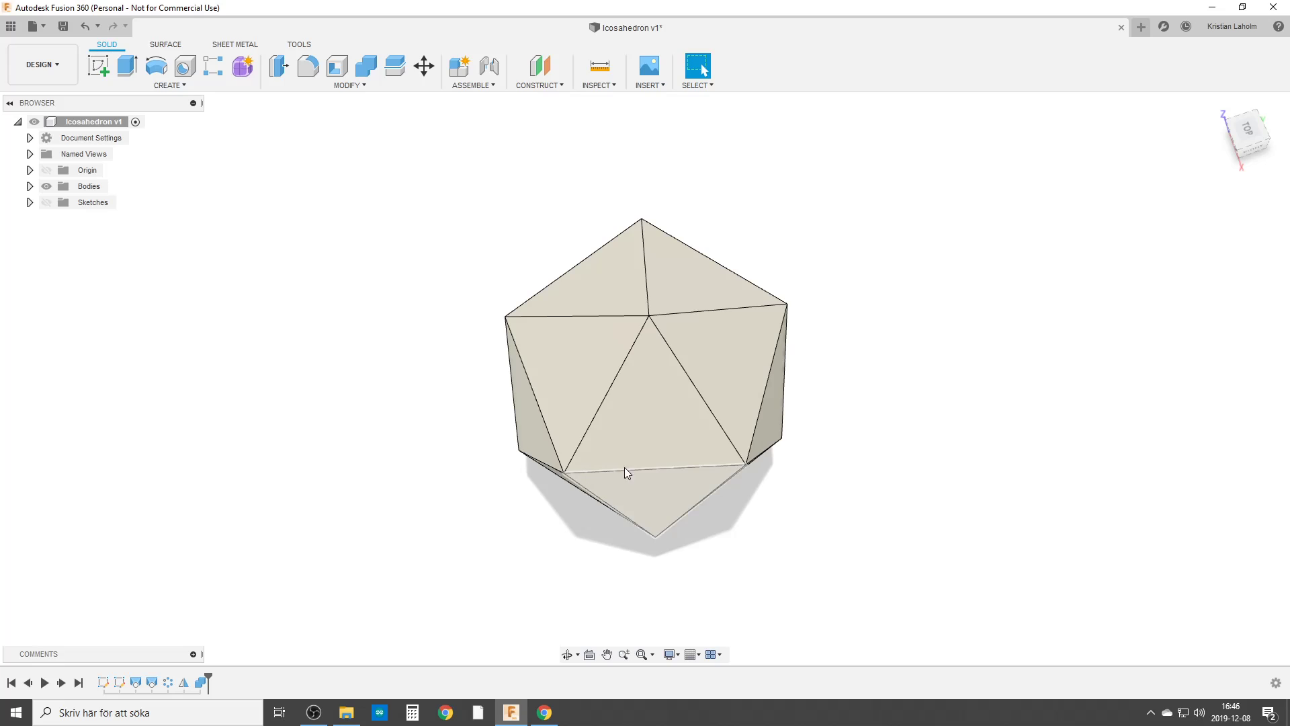
mouse_move(632, 424)
shift+middle_down()
mouse_move(624, 446)
mouse_move(622, 259)
mouse_move(614, 497)
shift+middle_up()
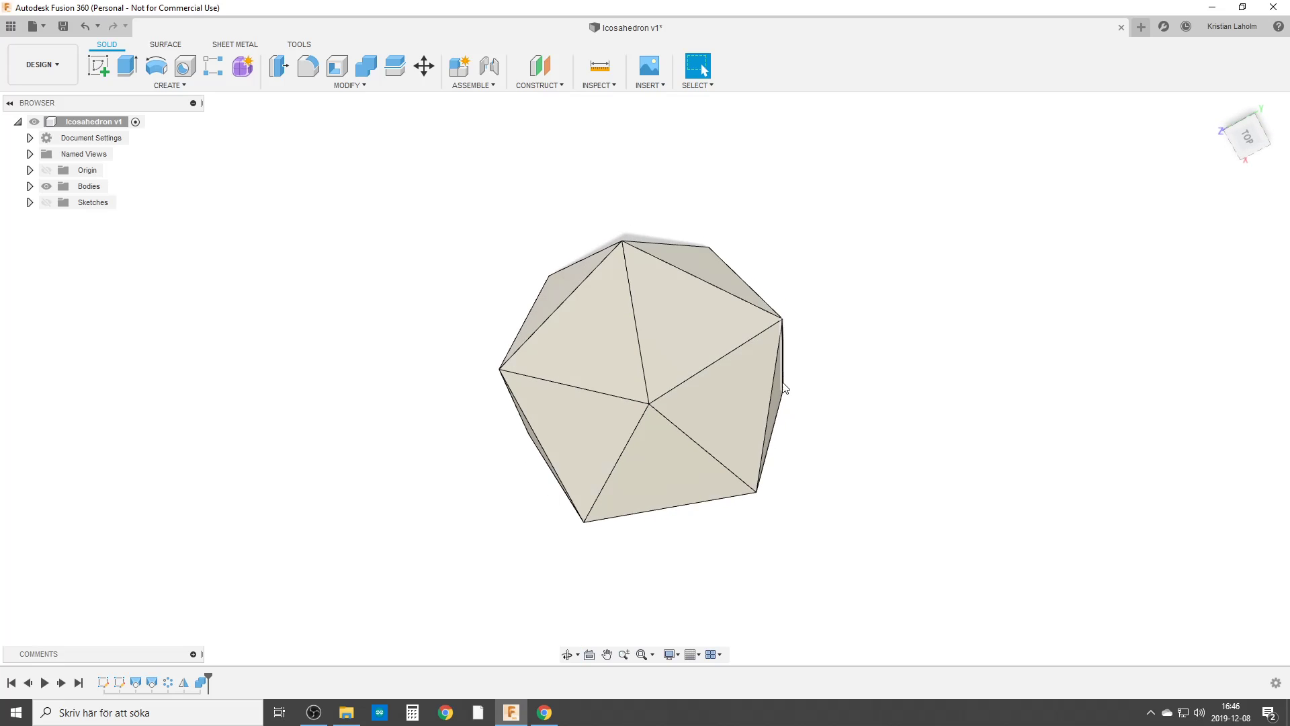
mouse_move(749, 421)
shift+middle_down()
mouse_move(692, 463)
mouse_move(711, 432)
mouse_move(648, 403)
mouse_move(665, 424)
mouse_move(648, 369)
mouse_move(662, 360)
mouse_move(666, 374)
mouse_move(601, 244)
shift+middle_up()
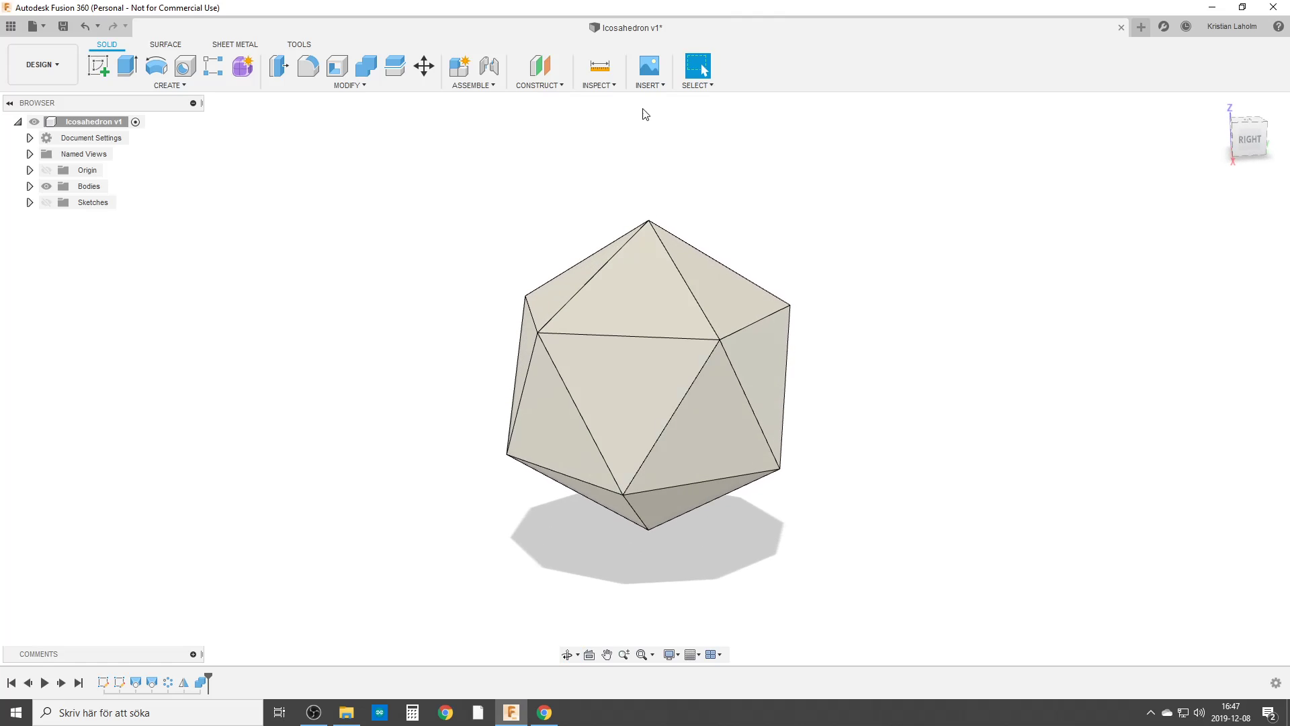
Step: Measure the distance from the top vertex to the bottom vertex, reading 100.00 mm
click(605, 69)
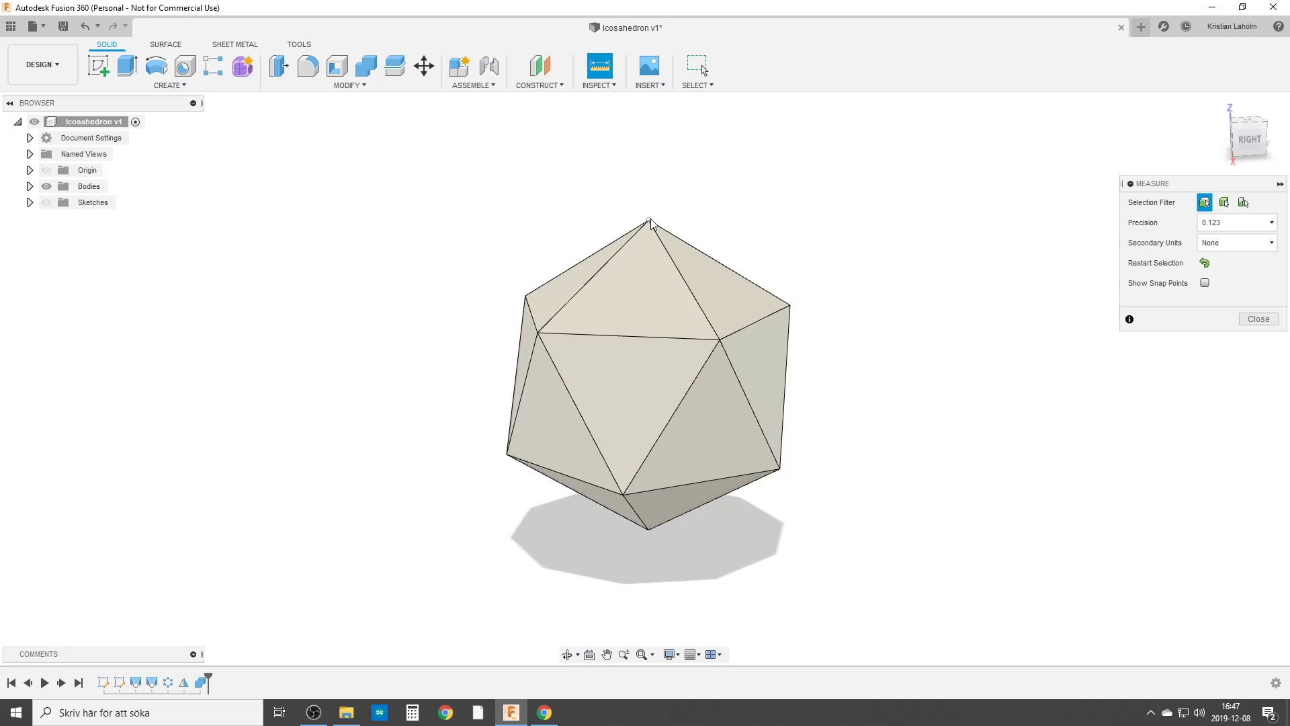
click(650, 221)
shift+middle_drag(709, 426, 661, 553)
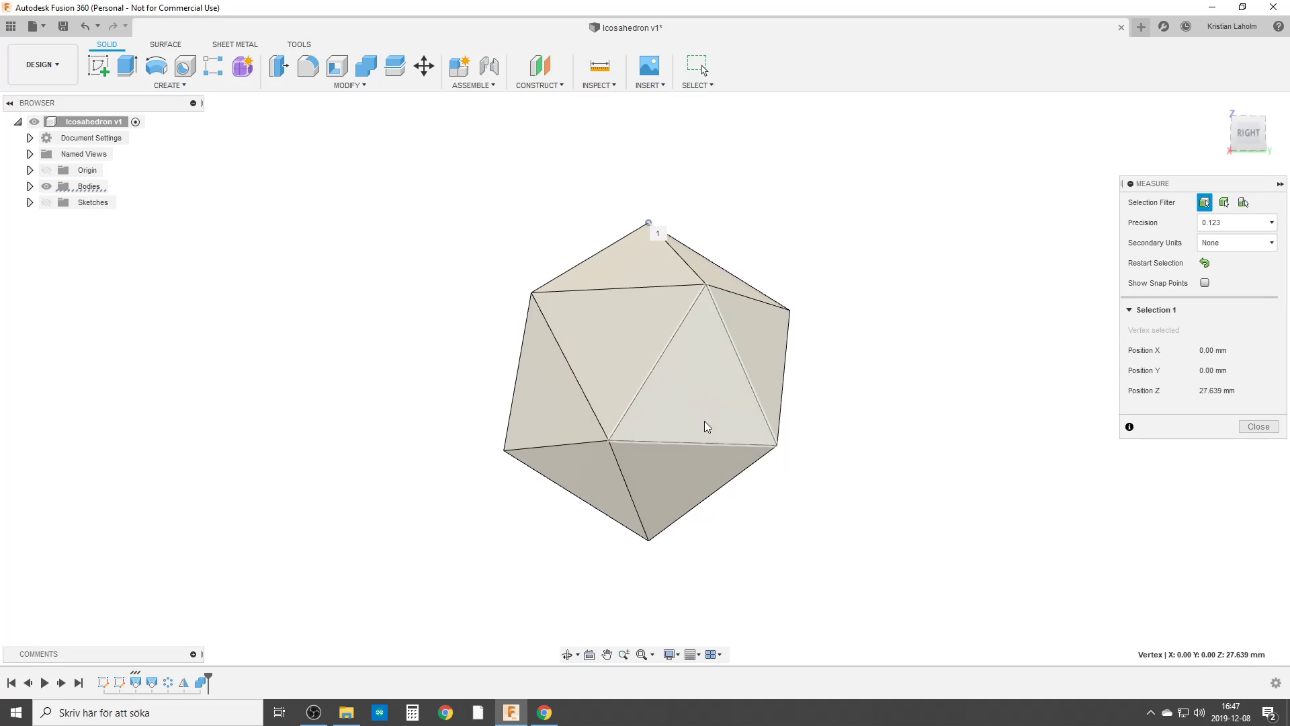
click(649, 541)
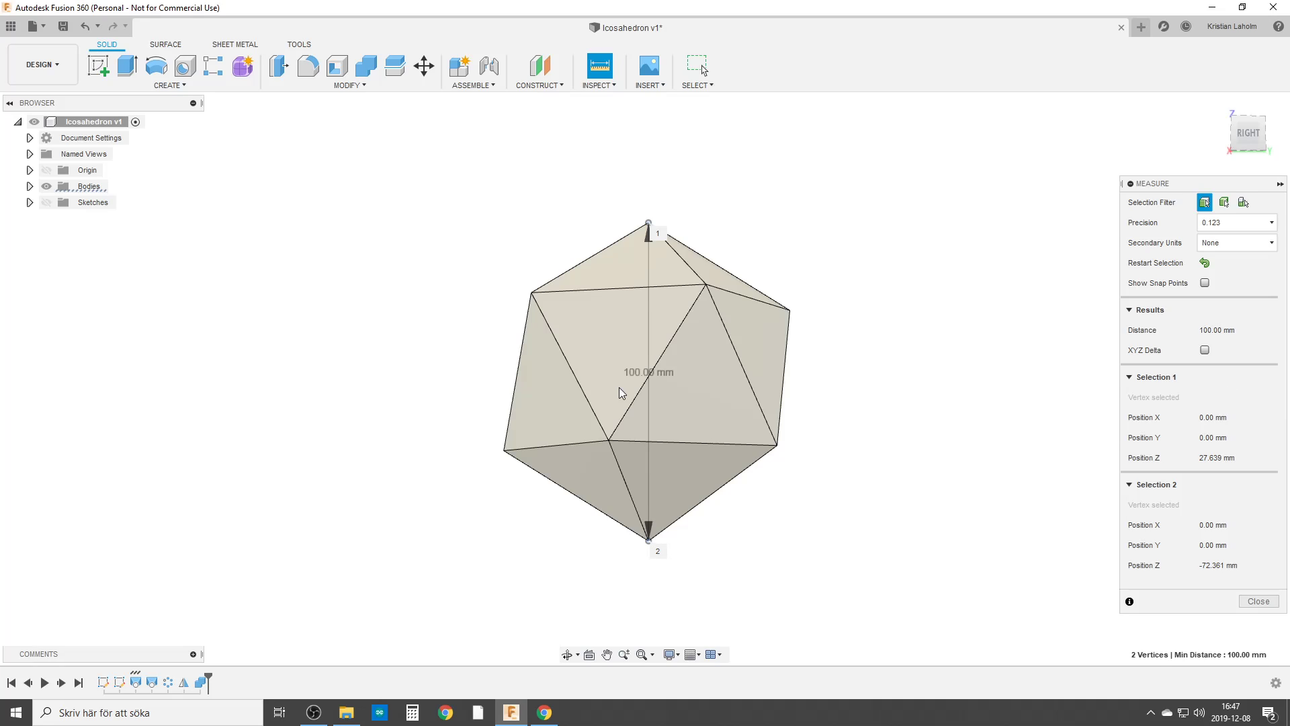
shift+middle_drag(620, 393, 628, 409)
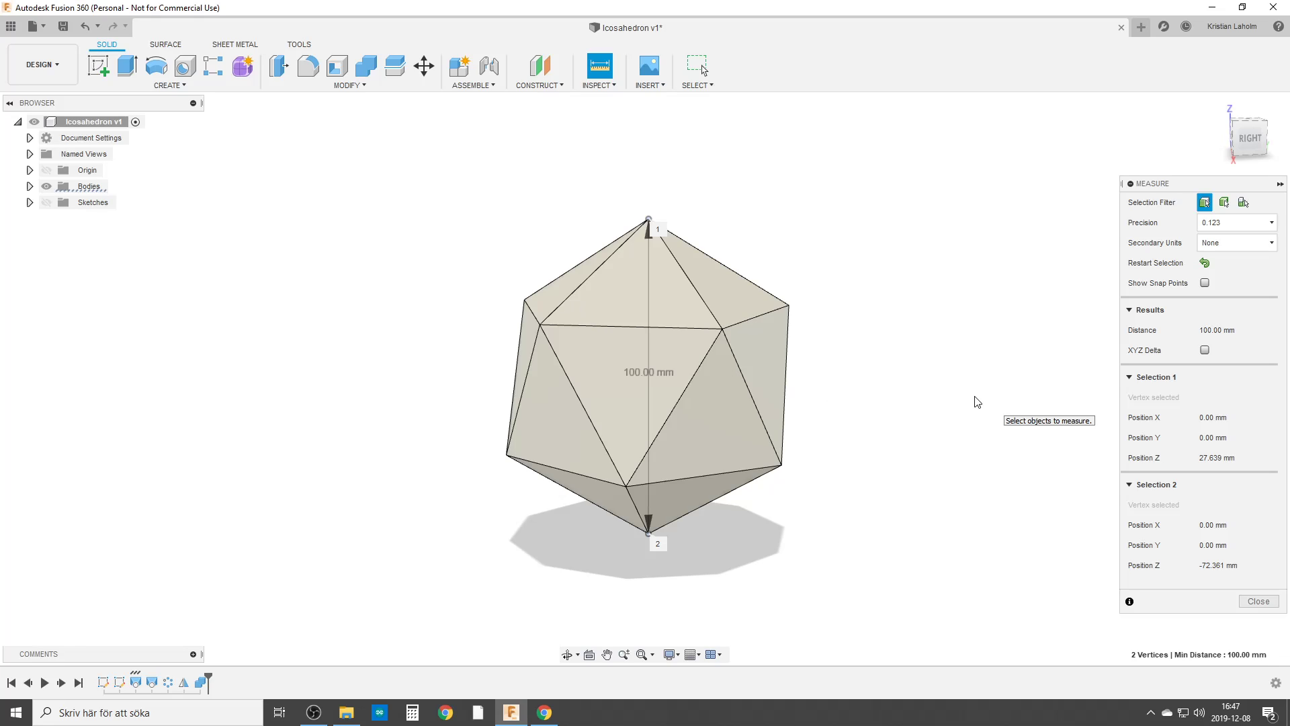
Step: Start a new blank design with a sketch on the horizontal origin plane
click(1140, 32)
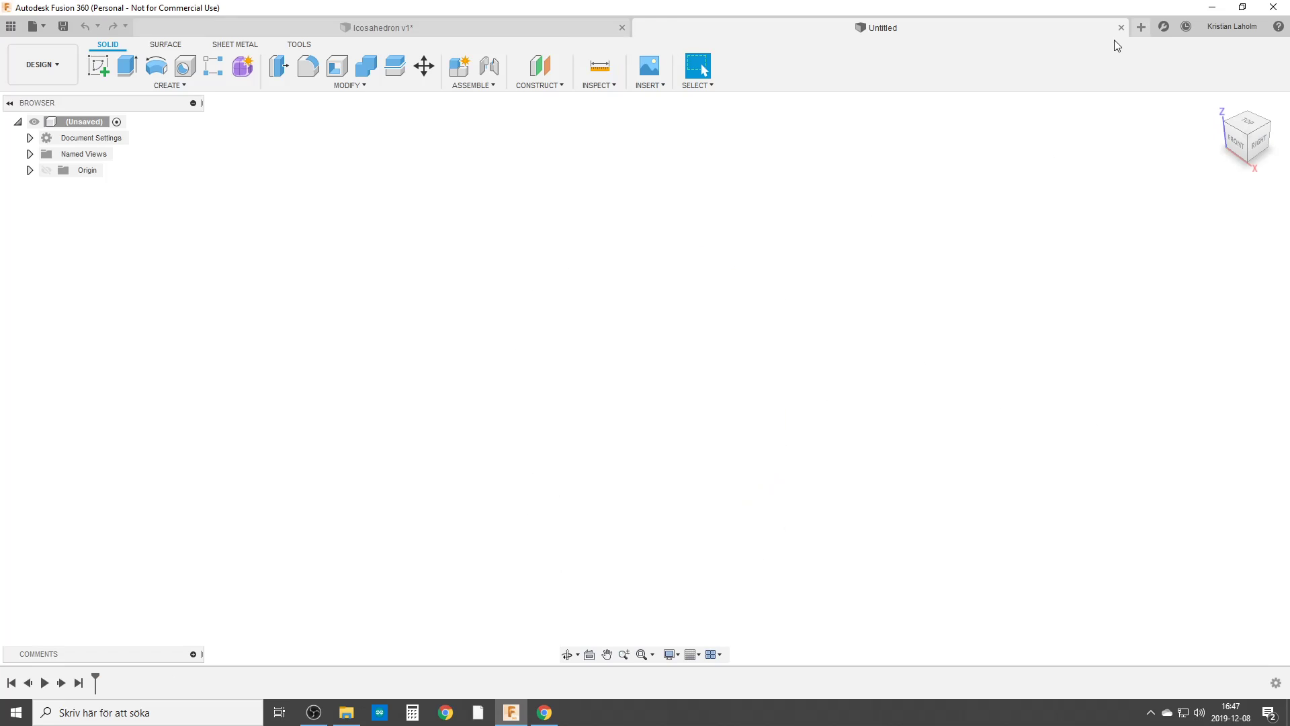
click(99, 66)
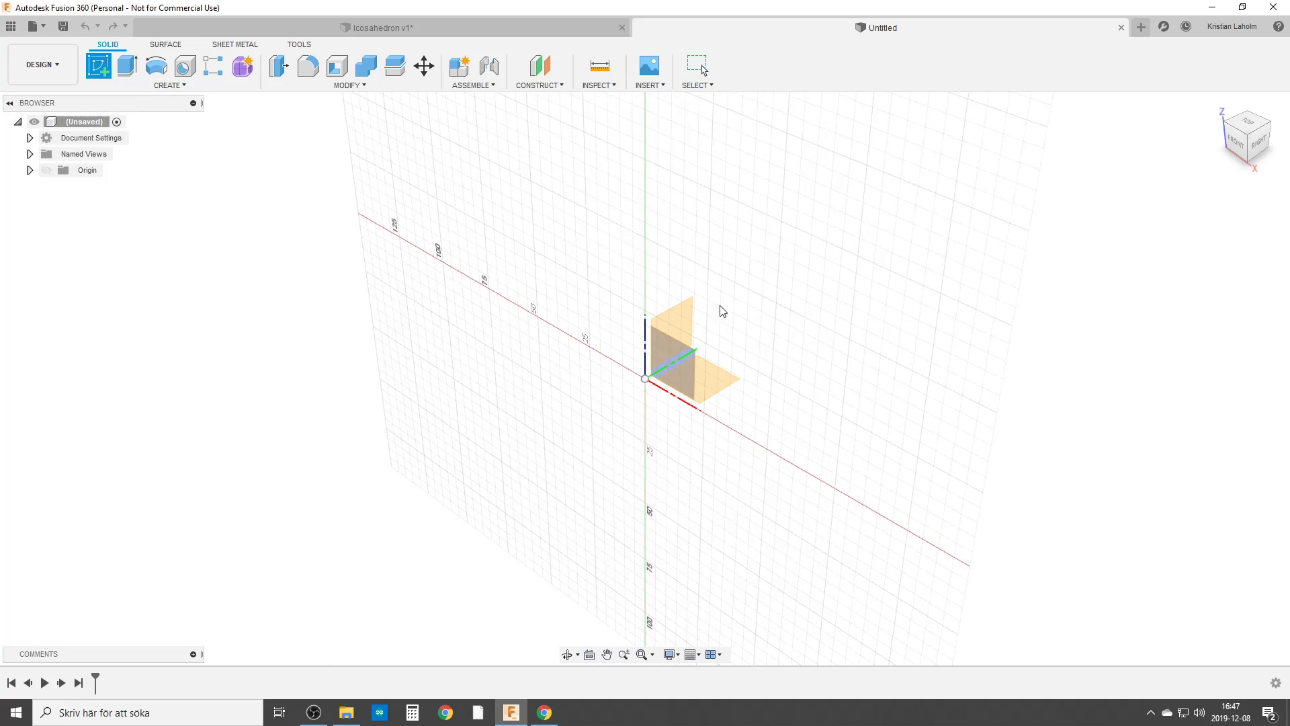
click(730, 389)
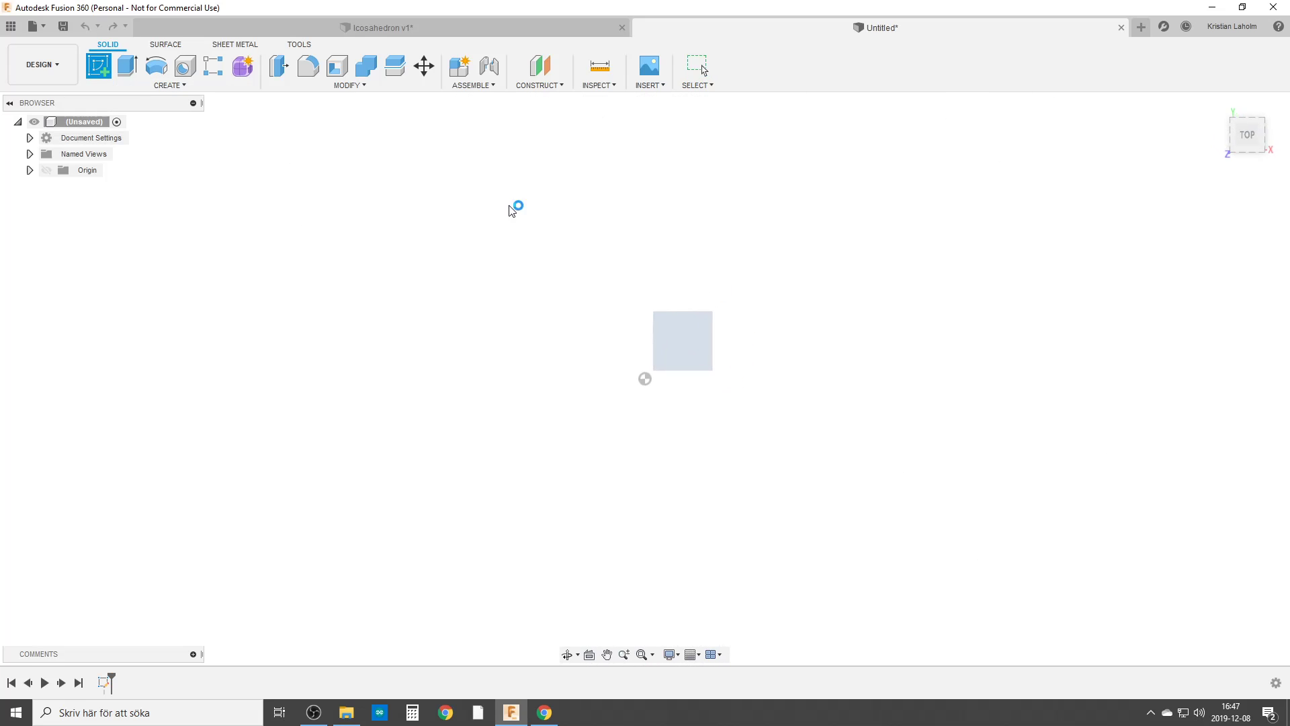
Step: Sketch a circumscribed five-sided polygon centred on the origin, size not yet fixed
click(161, 89)
mouse_move(111, 161)
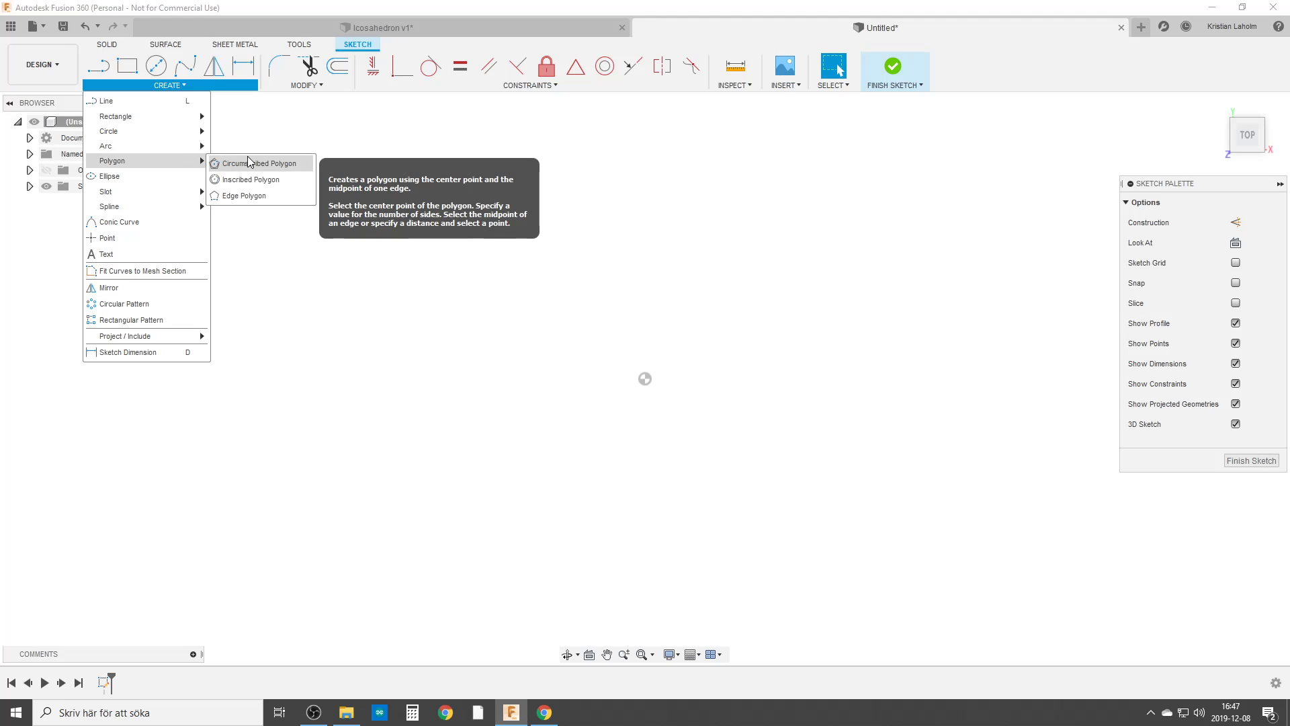
click(250, 163)
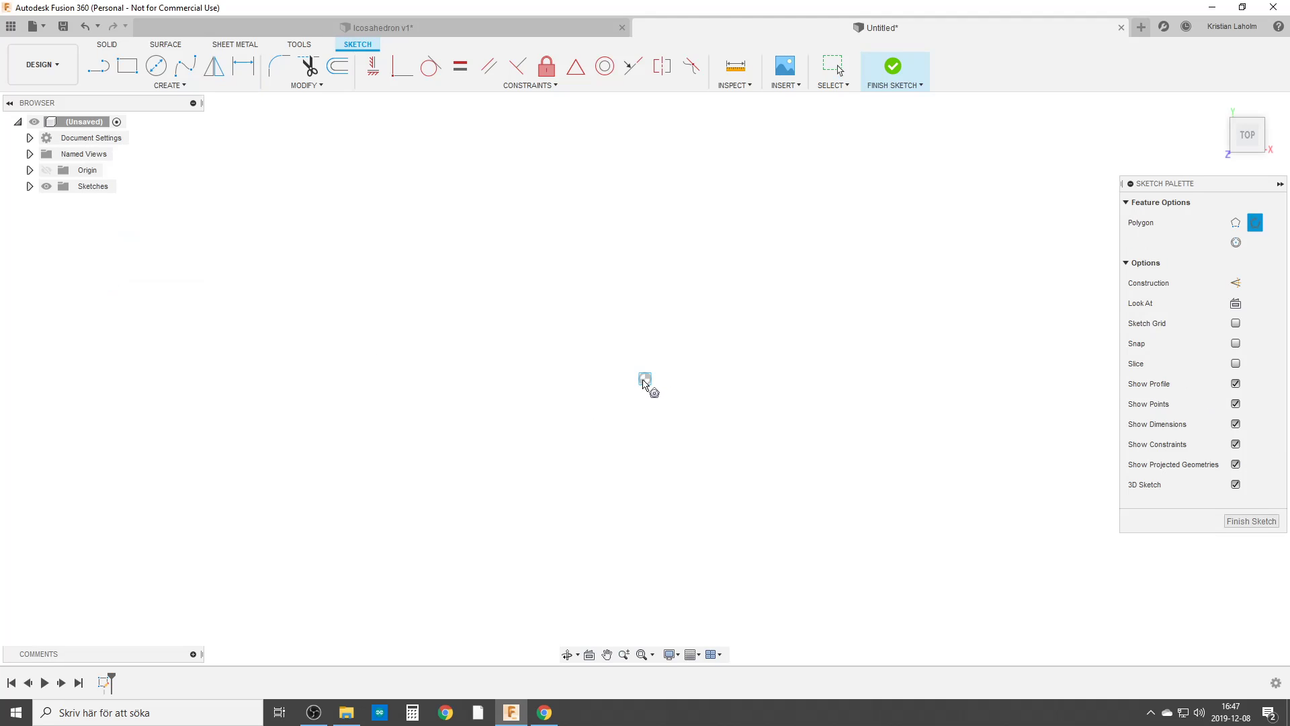
click(644, 379)
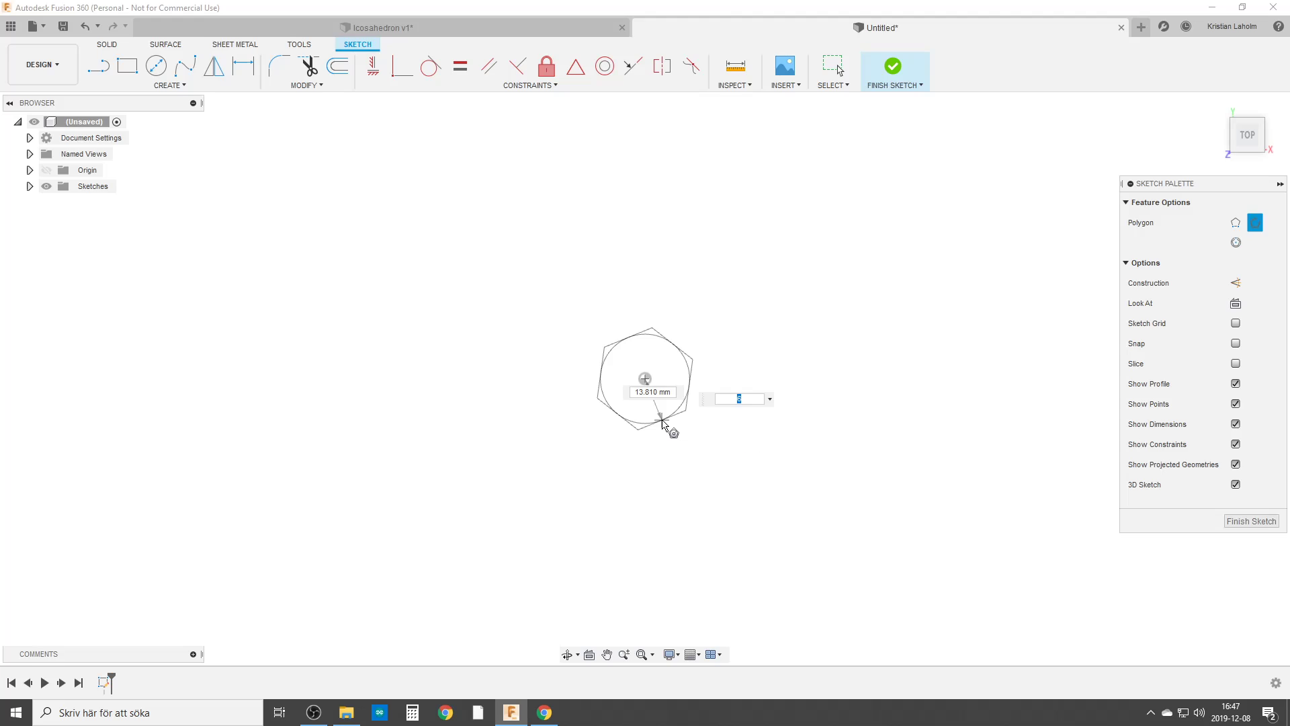
text(5)
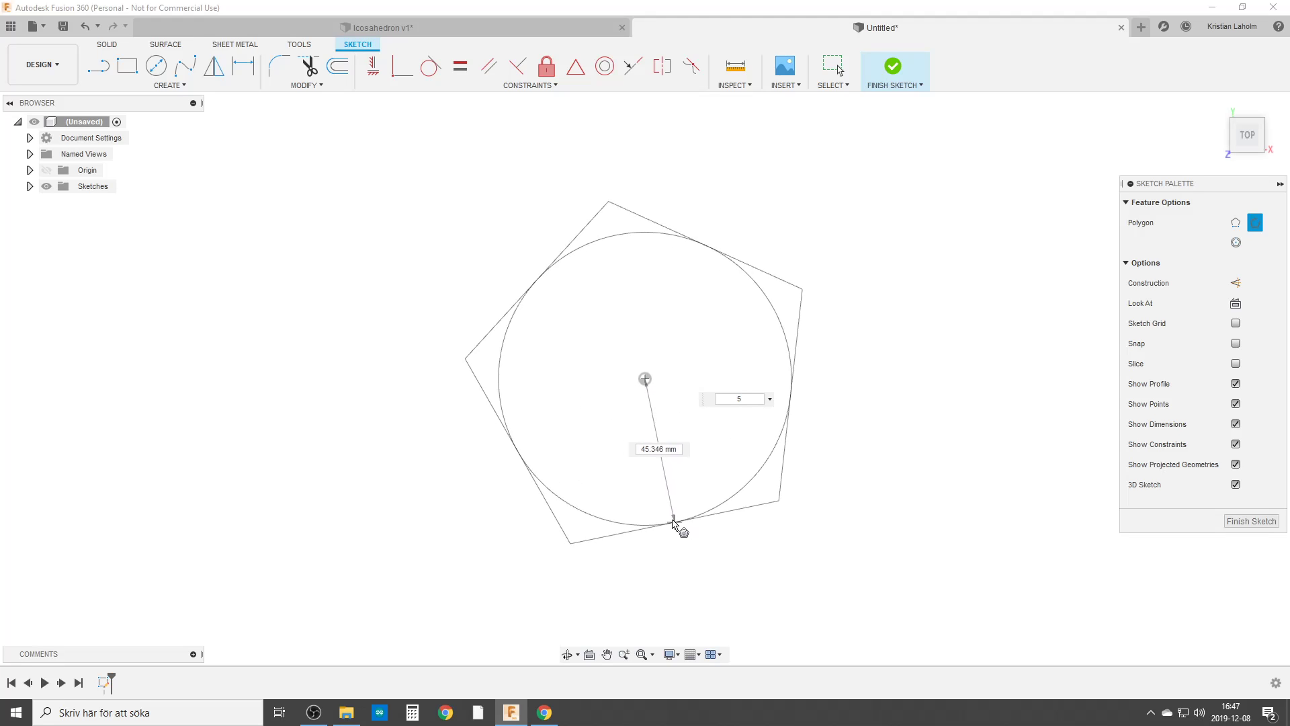
click(665, 516)
key(Escape)
click(372, 65)
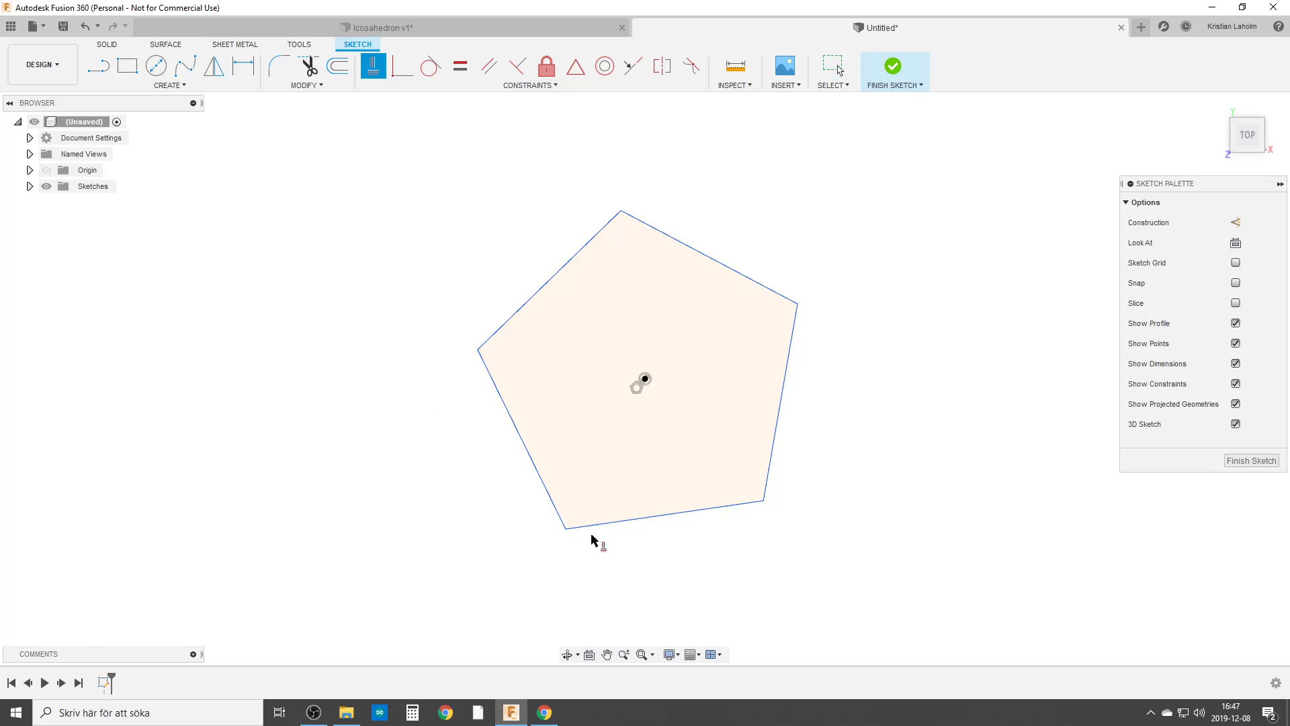
Step: Make the pentagon's bottom edge horizontal and draw a vertical construction line down from the top vertex
click(680, 514)
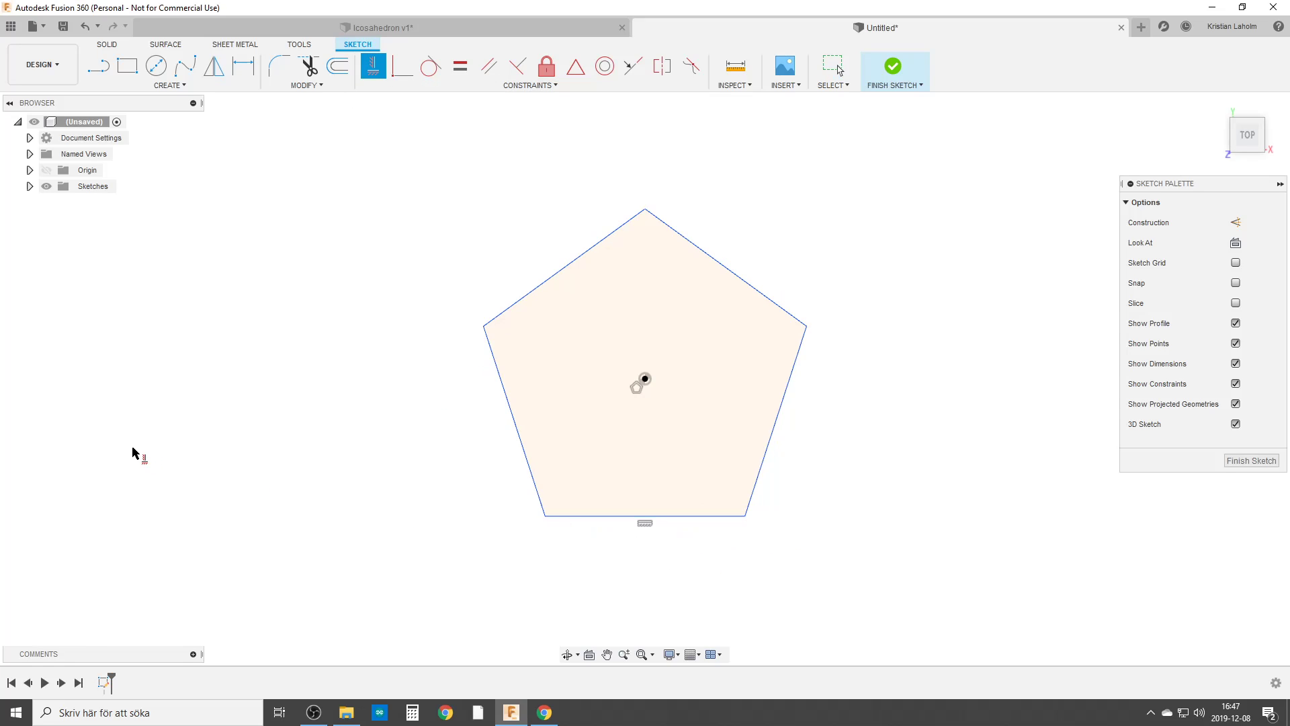
key(Escape)
key(l)
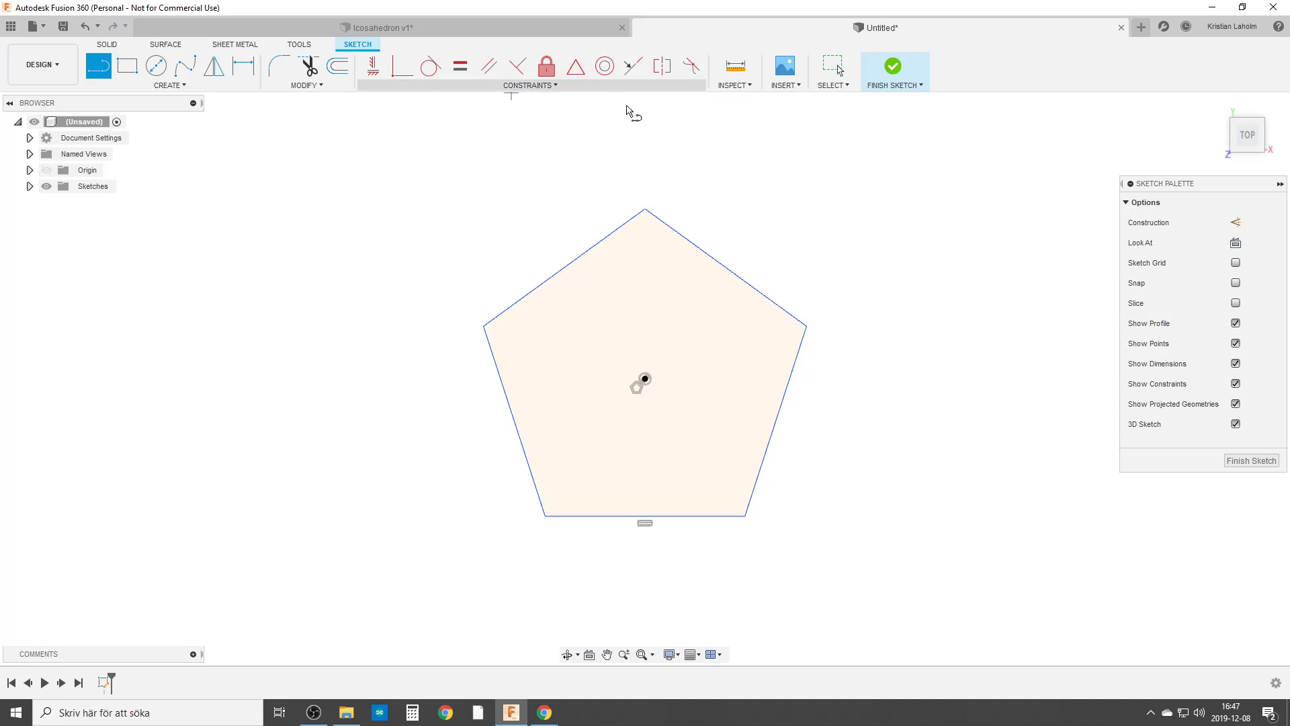
click(645, 210)
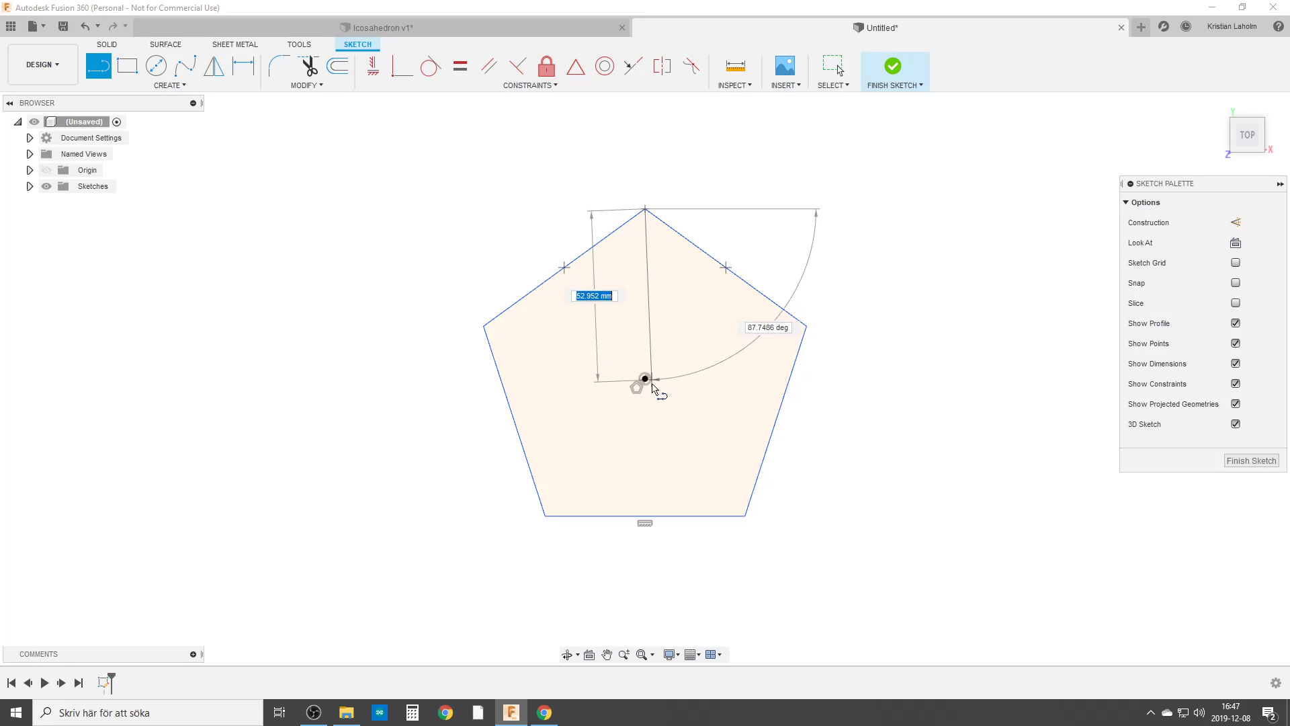
click(646, 438)
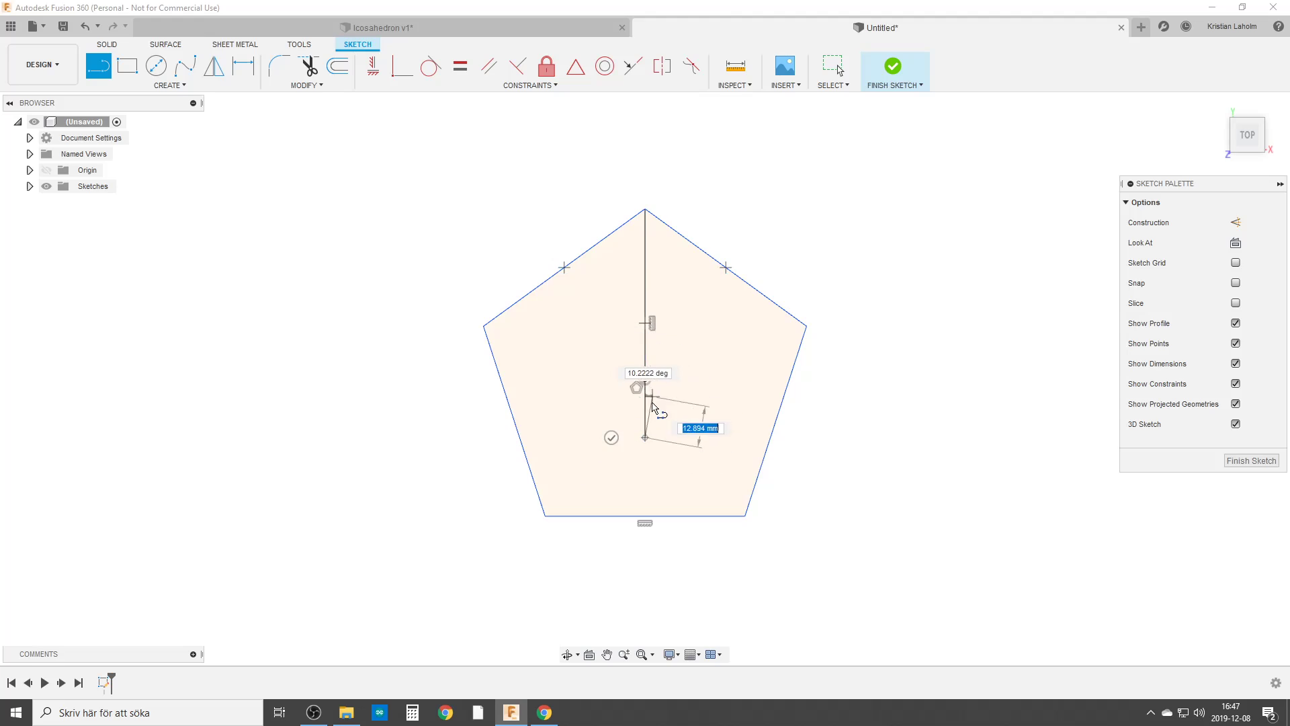
key(Escape)
click(645, 324)
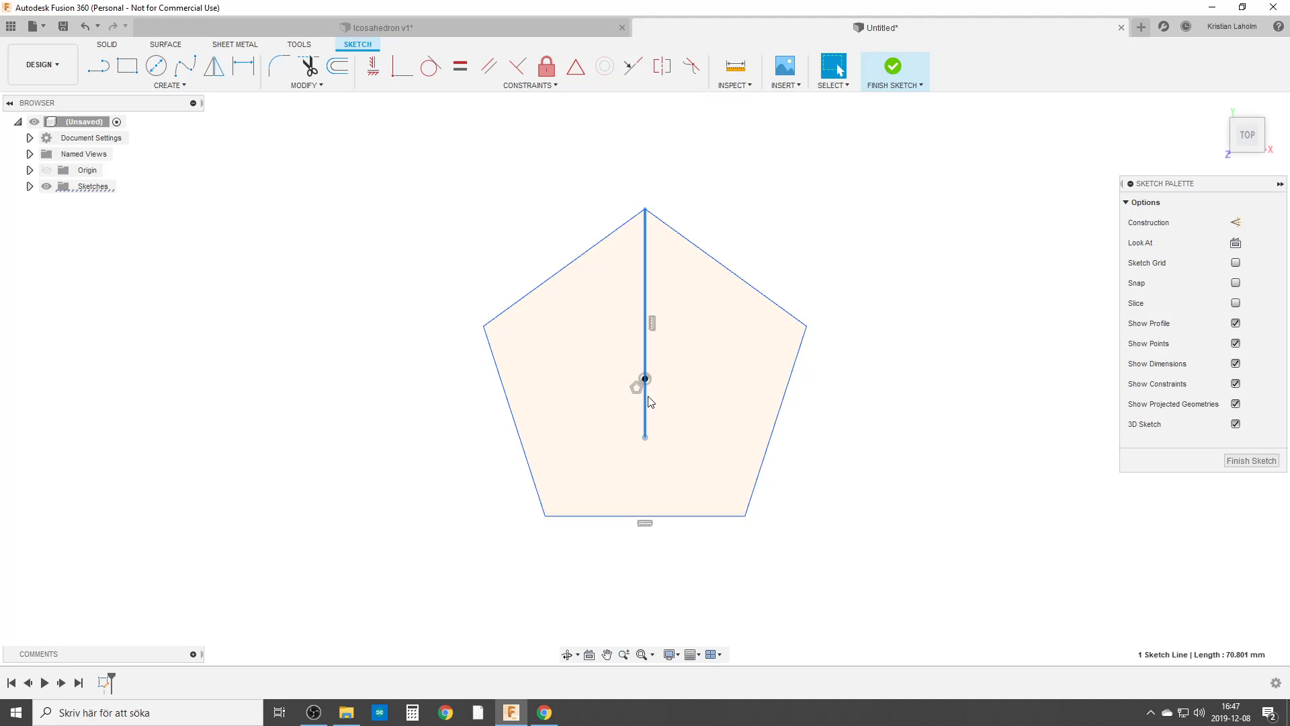
key(x)
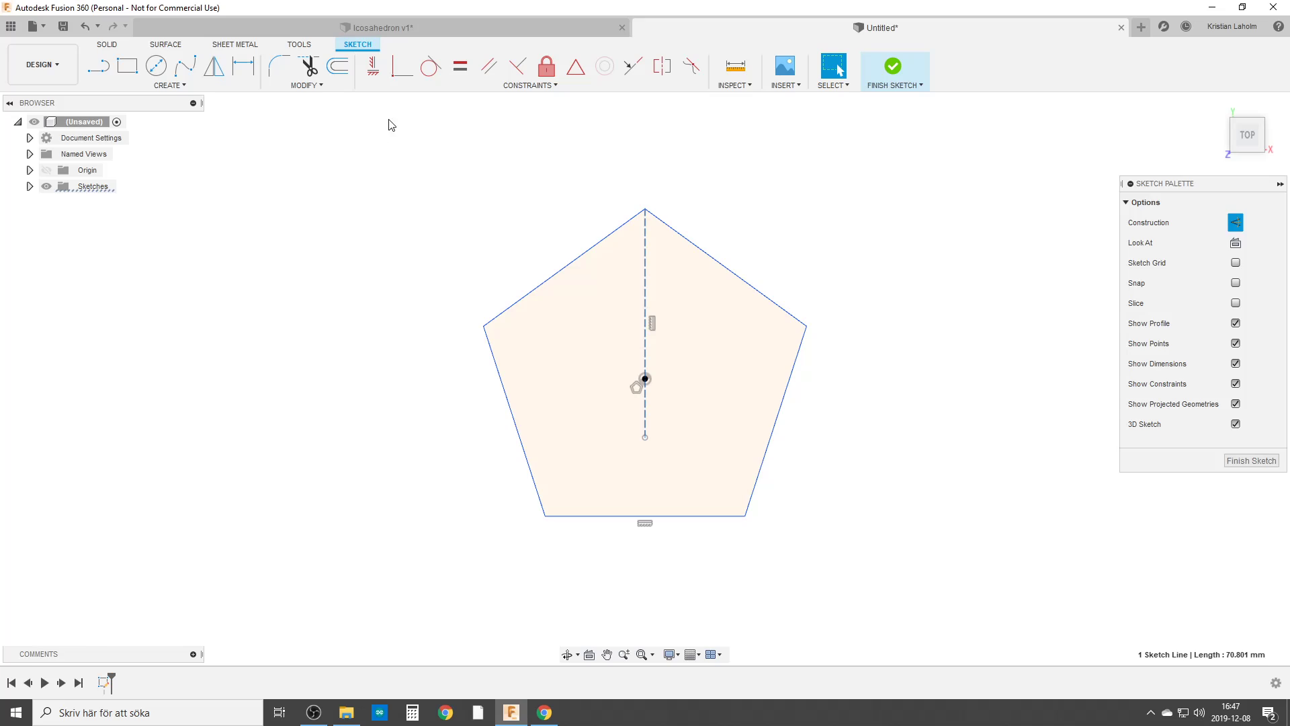
Step: Constrain the vertical construction line equal in length to a pentagon edge, then view Icosahedron v1
click(460, 66)
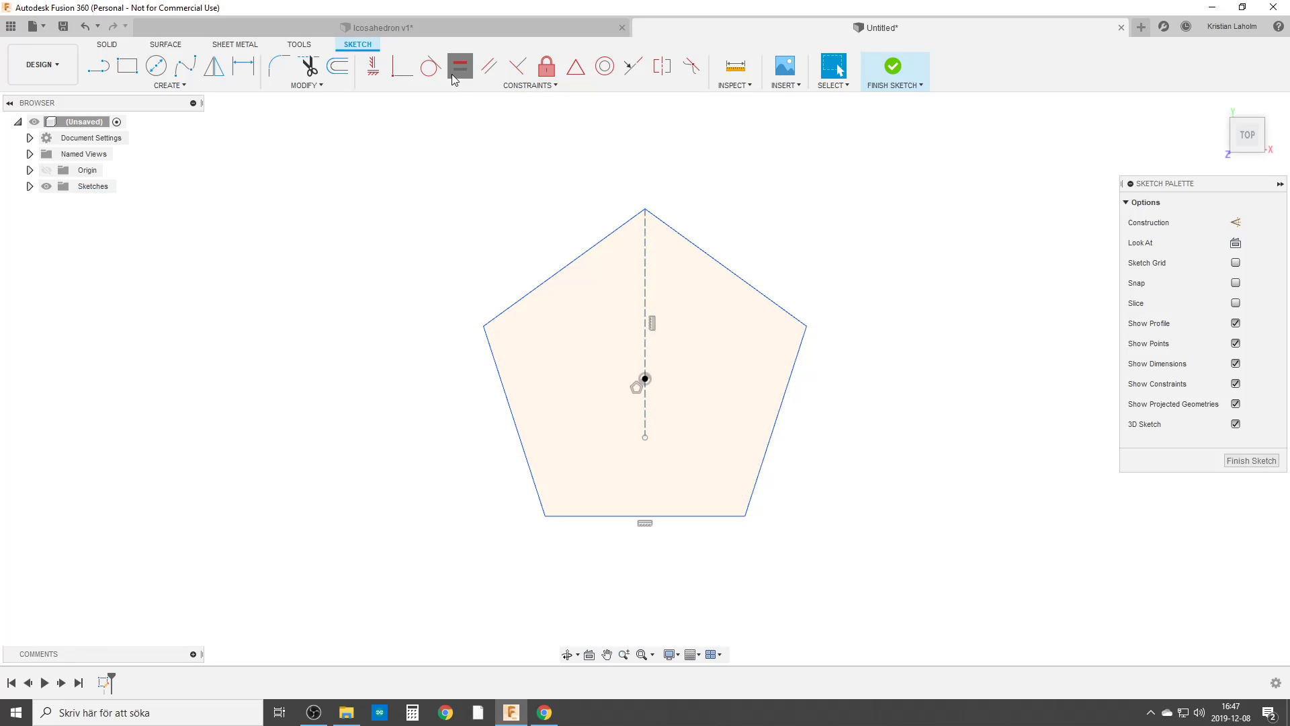
click(645, 300)
click(730, 272)
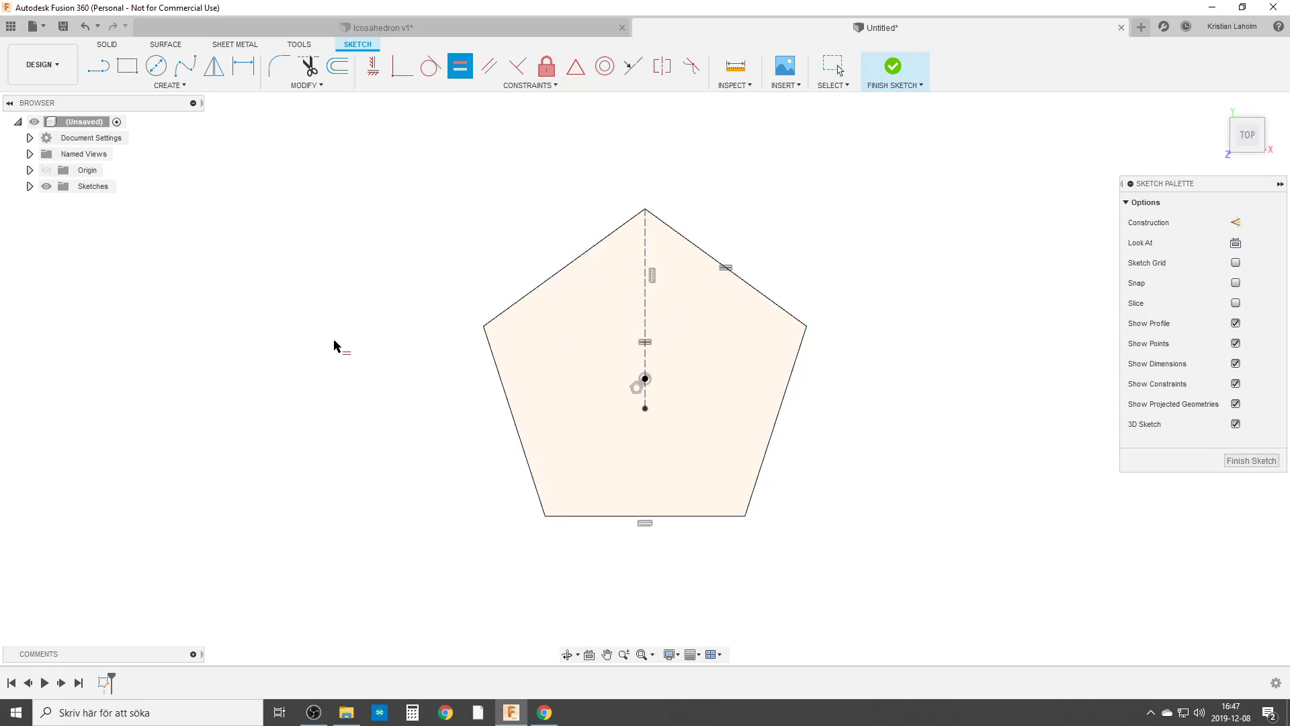
key(Escape)
click(408, 29)
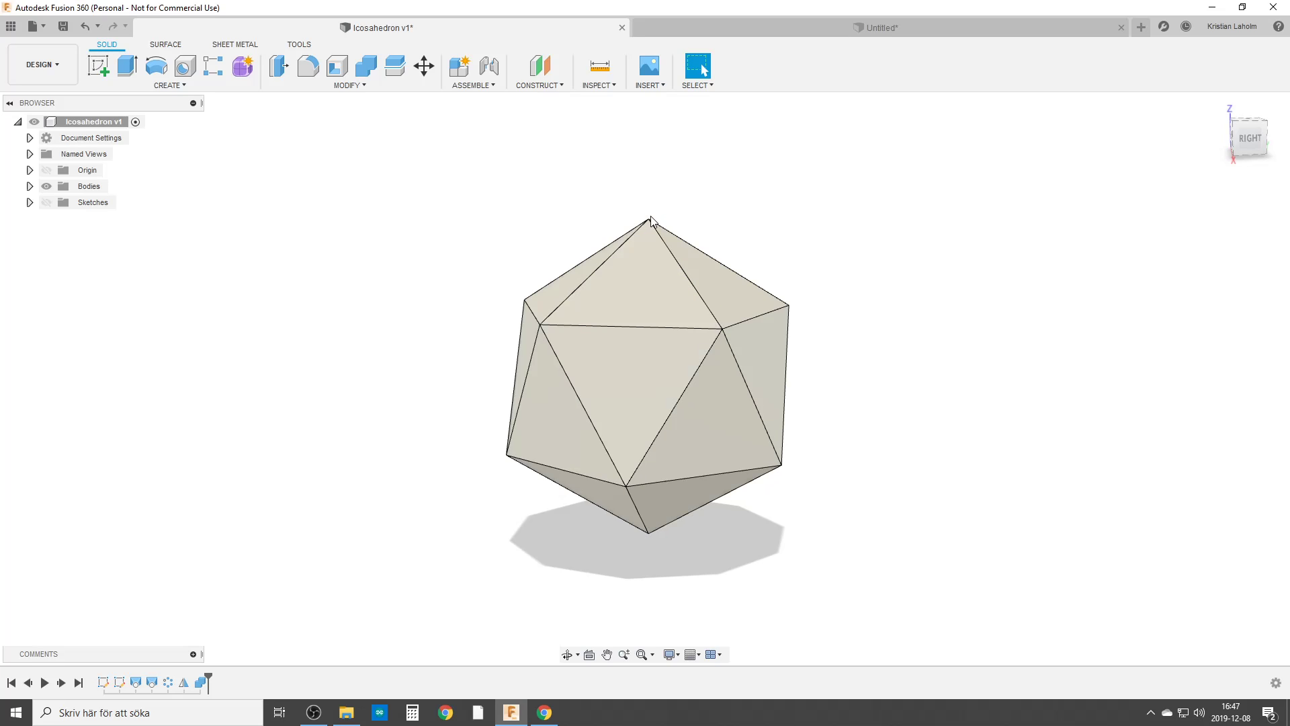
Step: Return to the untitled pentagon sketch ready to draw another line
click(881, 27)
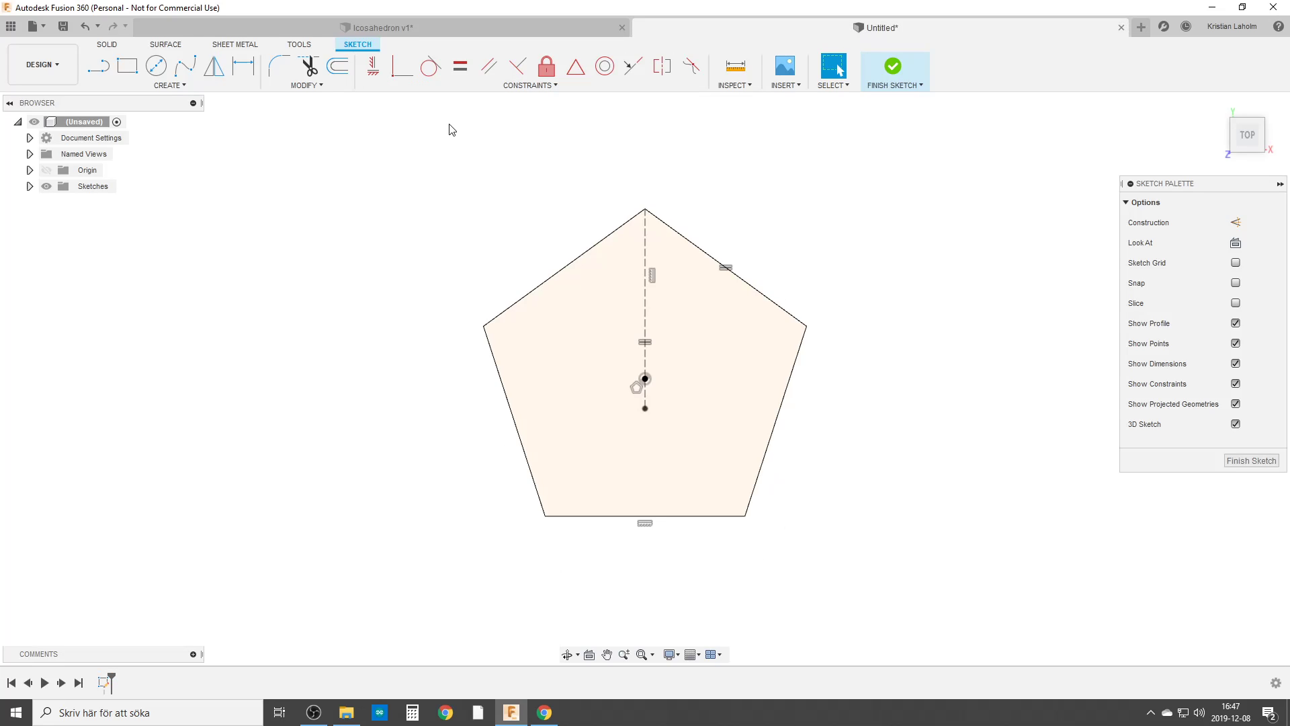
key(l)
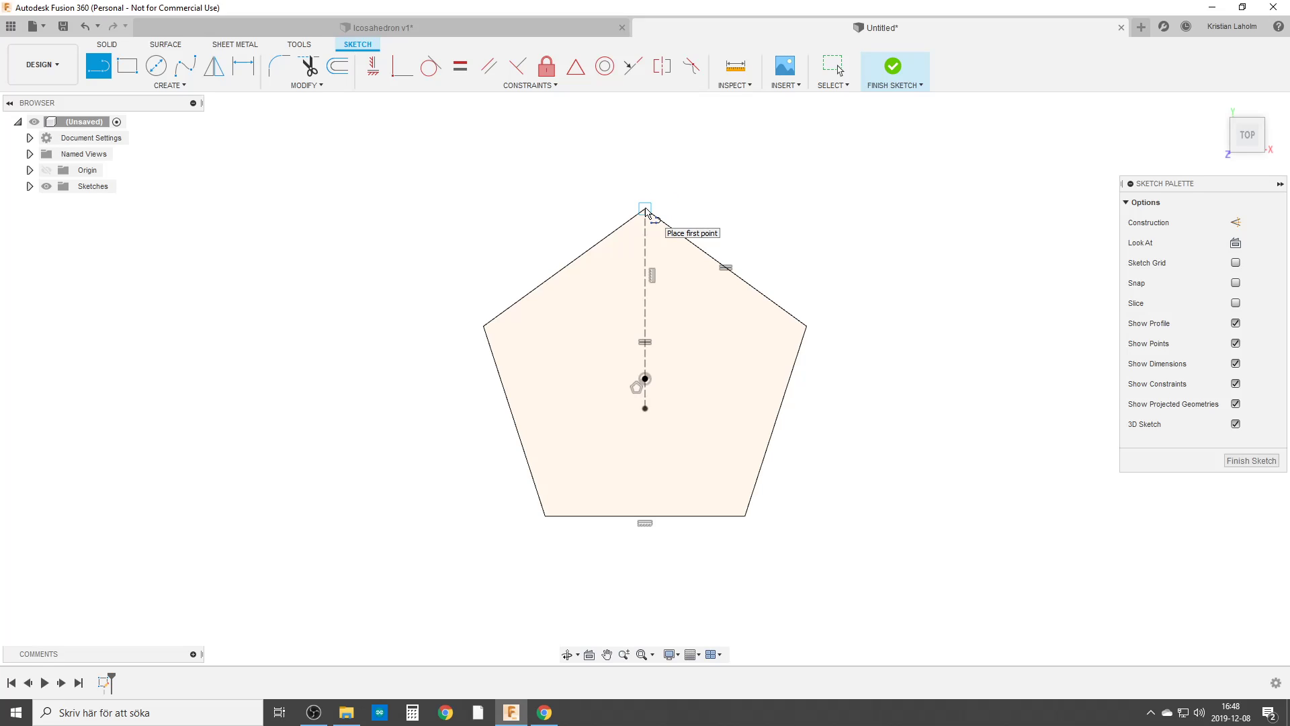
Step: Draw a construction line from the top vertex into the left half, parallel to the upper-left edge
click(645, 210)
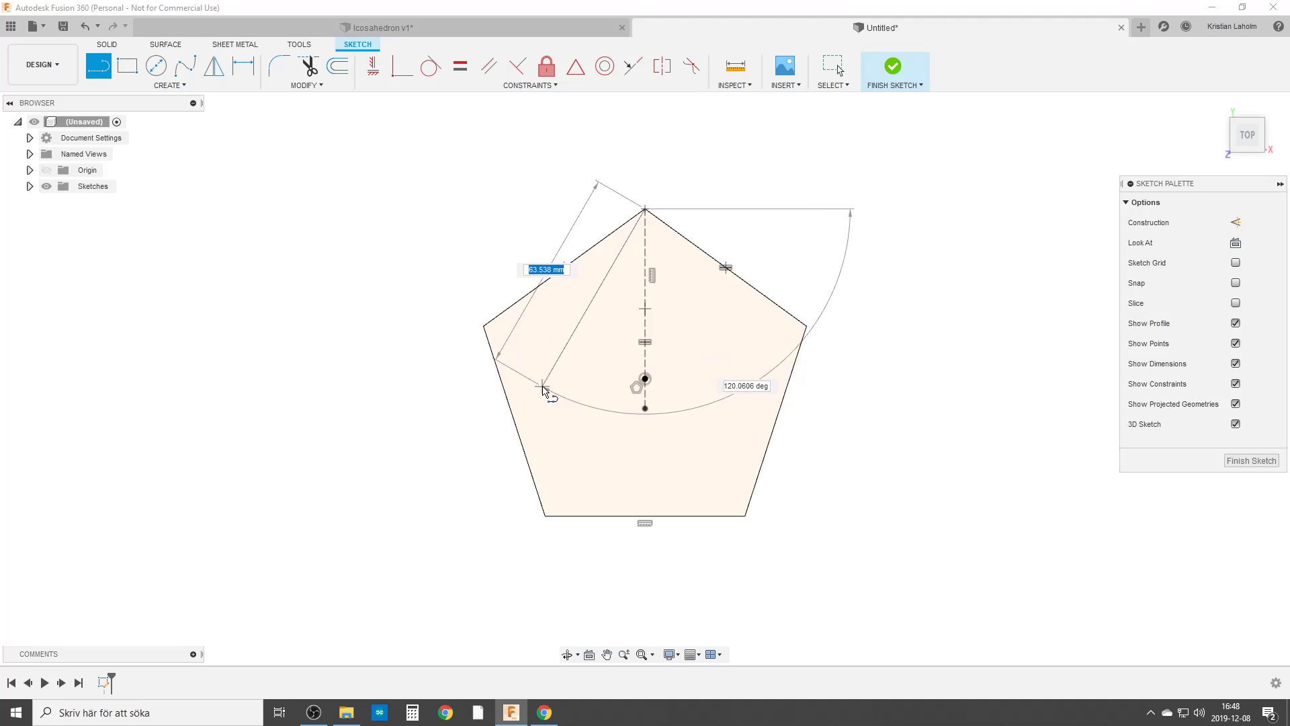
click(545, 385)
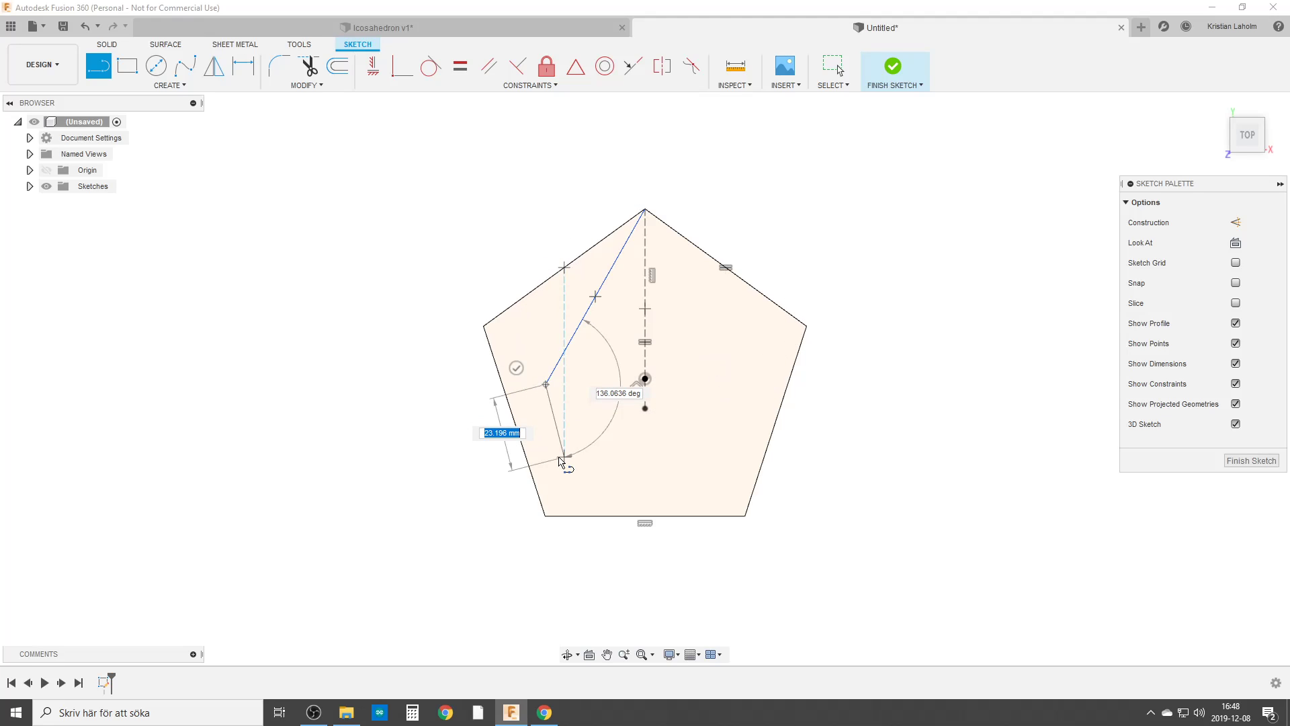
key(Escape)
key(x)
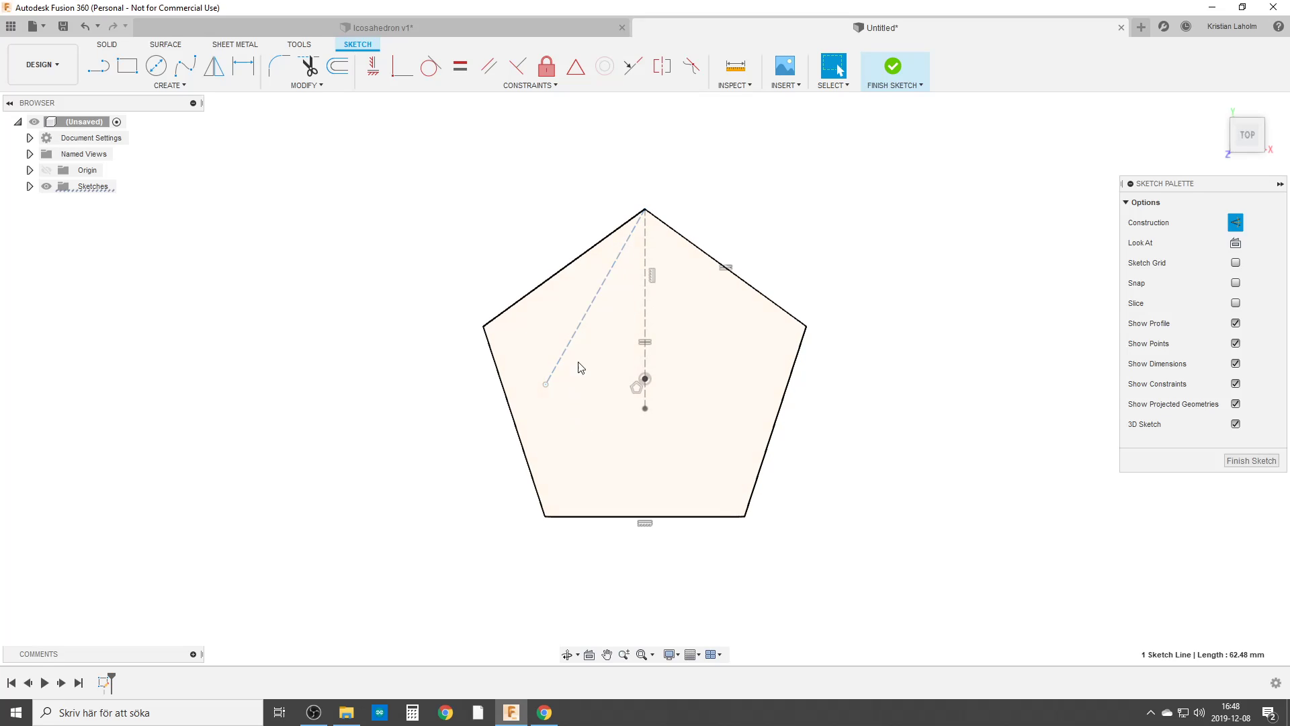
shift+click(557, 274)
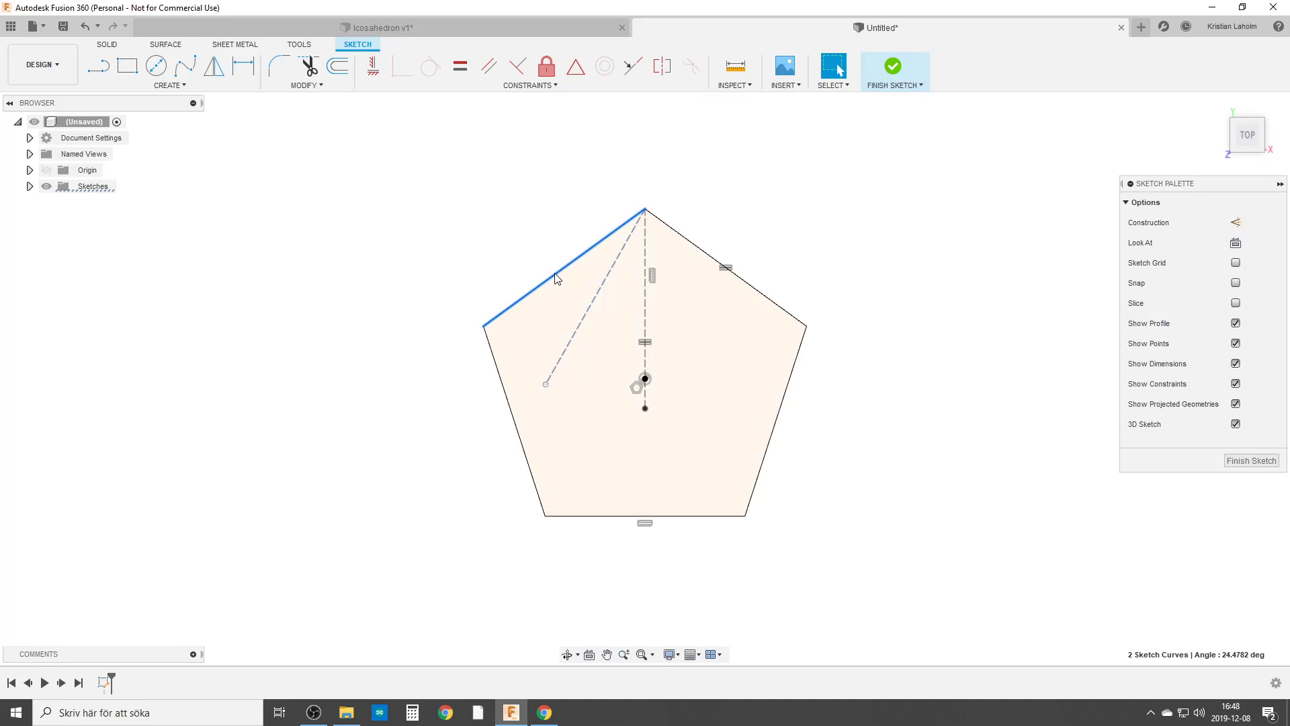
click(481, 73)
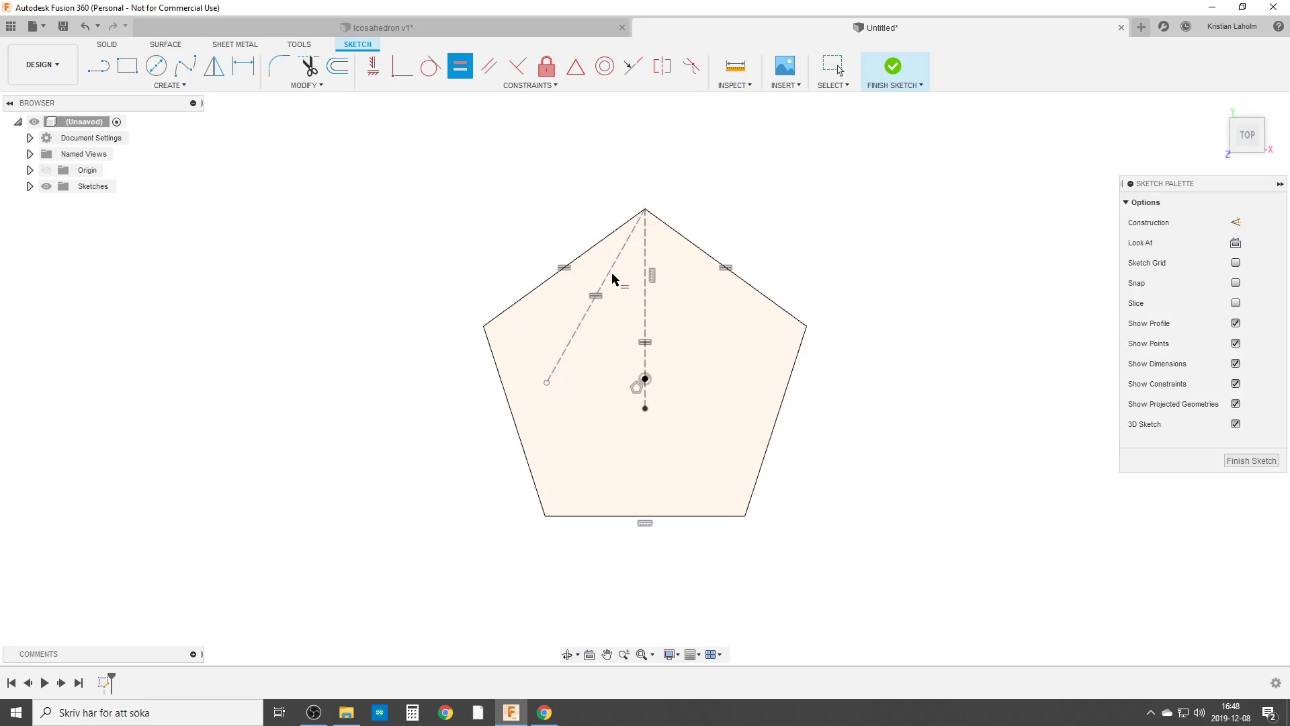
key(Escape)
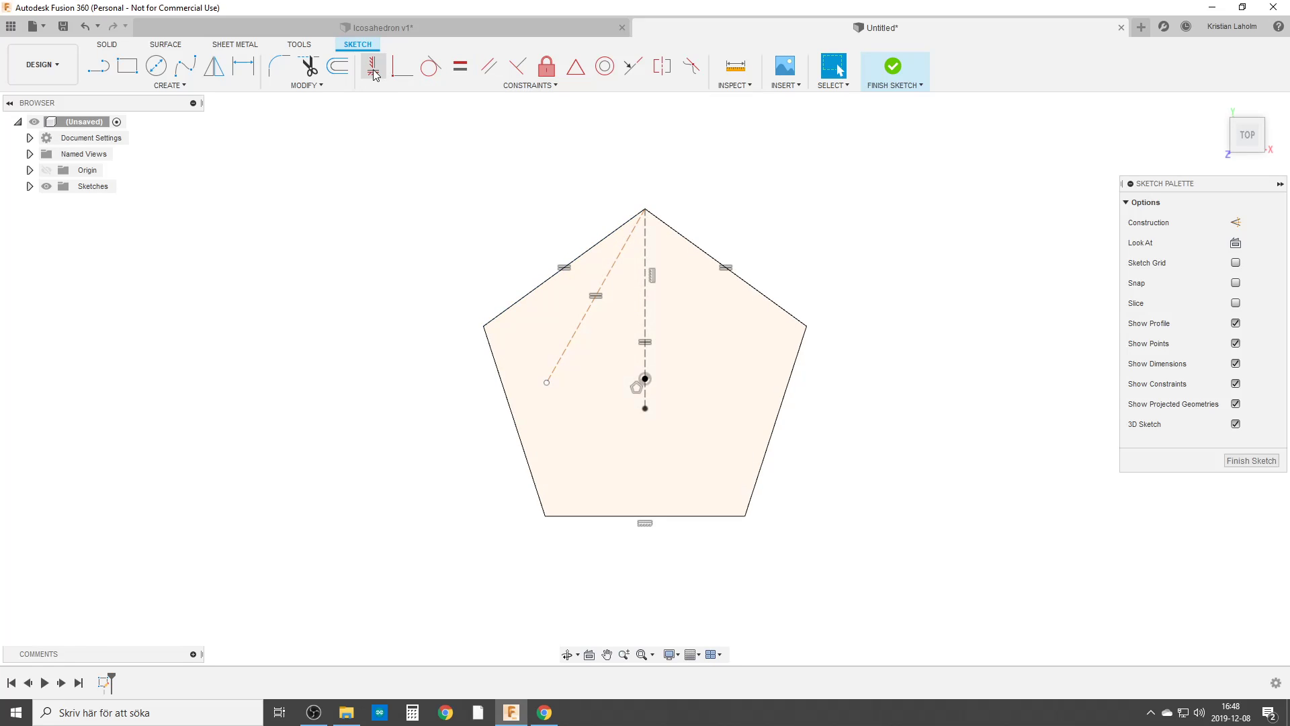
Step: Constrain that line's lower endpoint level with the pentagon's centre point
click(375, 71)
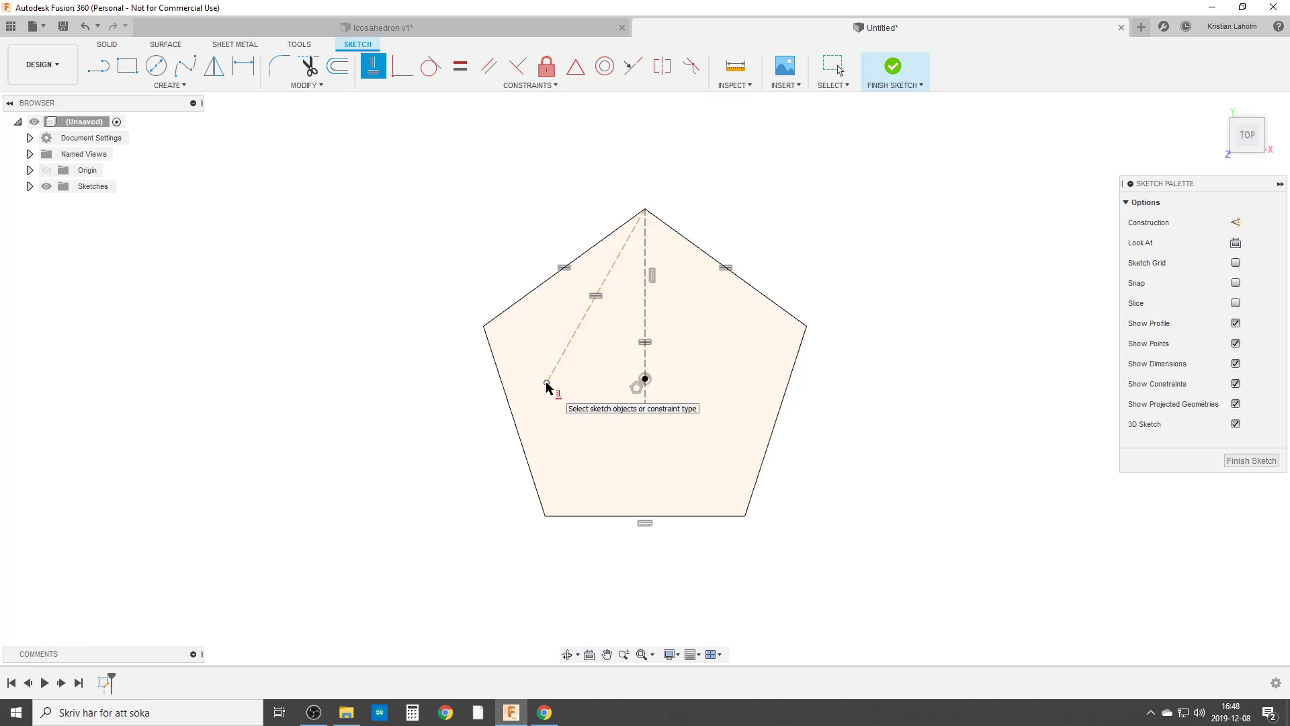
click(546, 385)
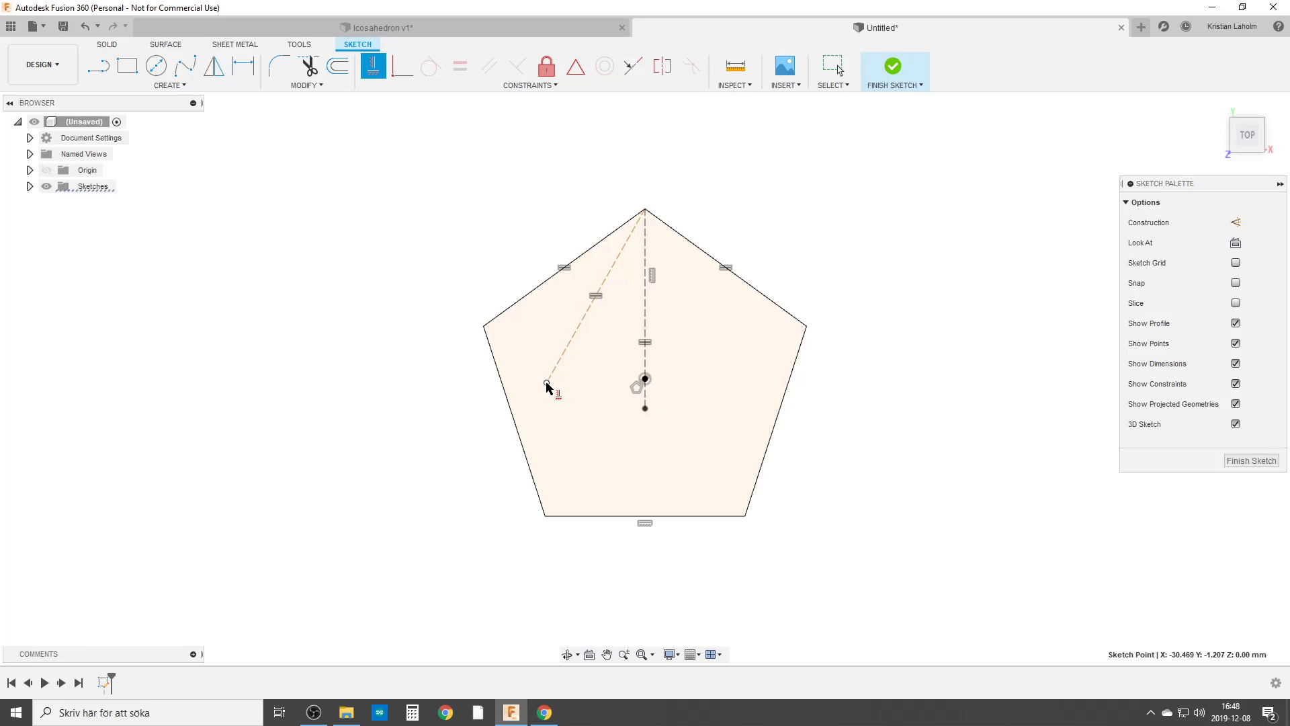
click(645, 379)
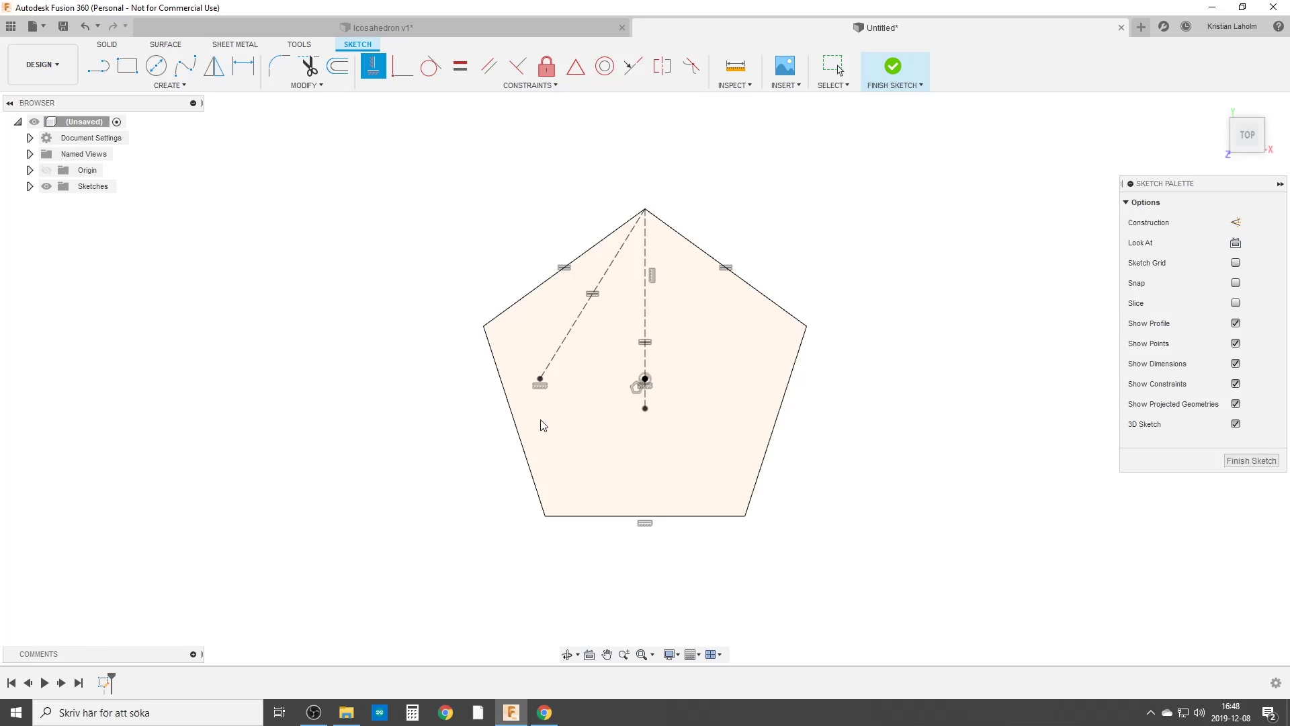
key(Escape)
Step: Draw a second construction line from the slanted line's midpoint out past the pentagon's right side
key(l)
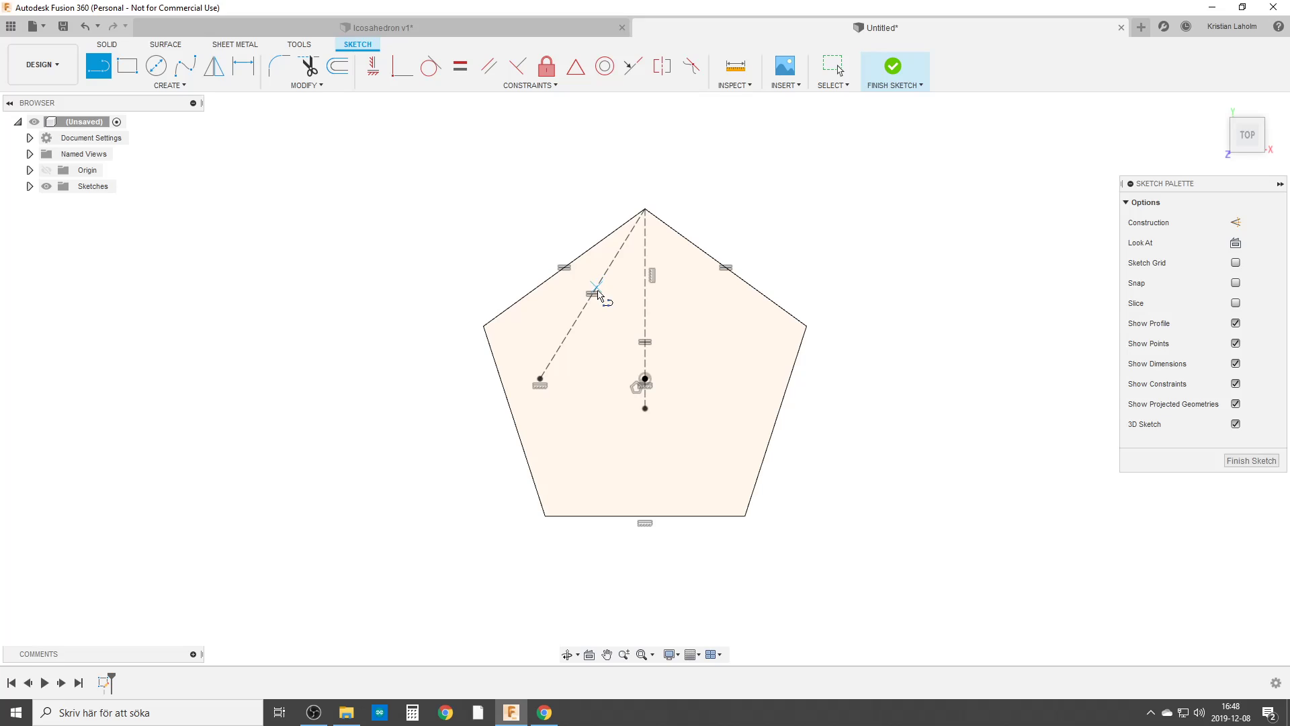
click(591, 294)
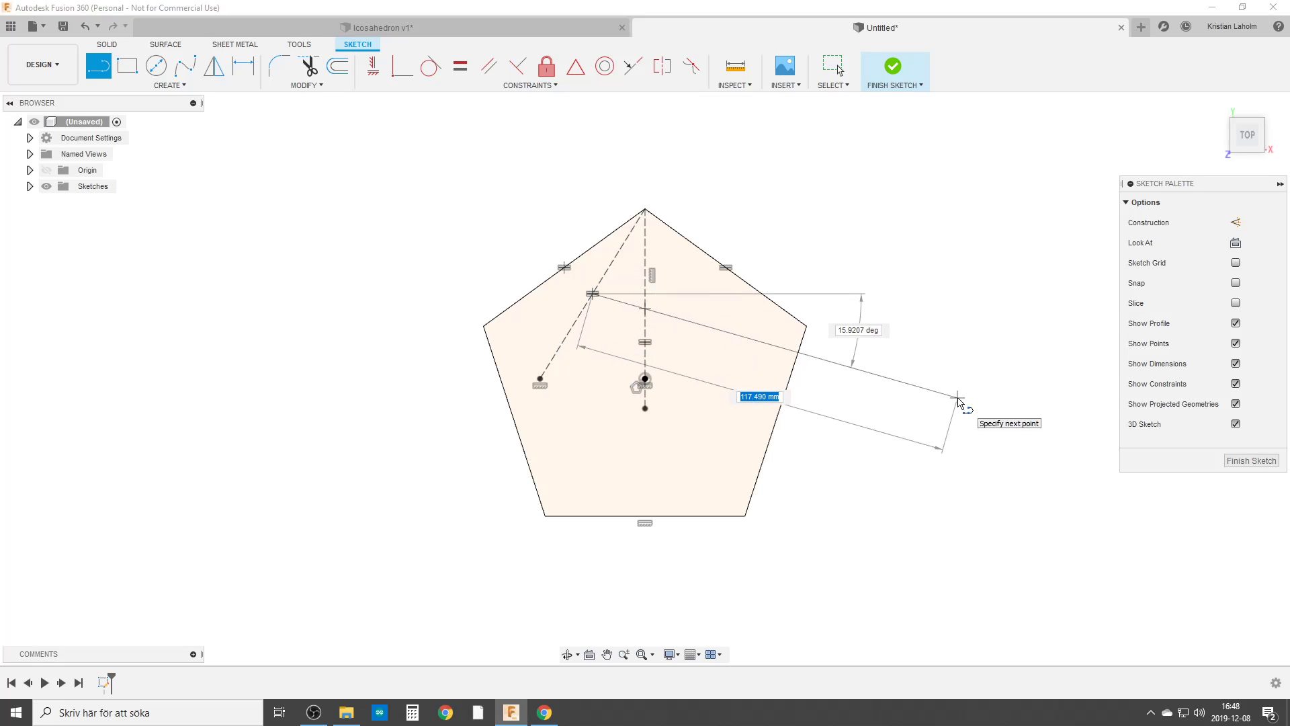
double_click(958, 397)
click(858, 370)
key(x)
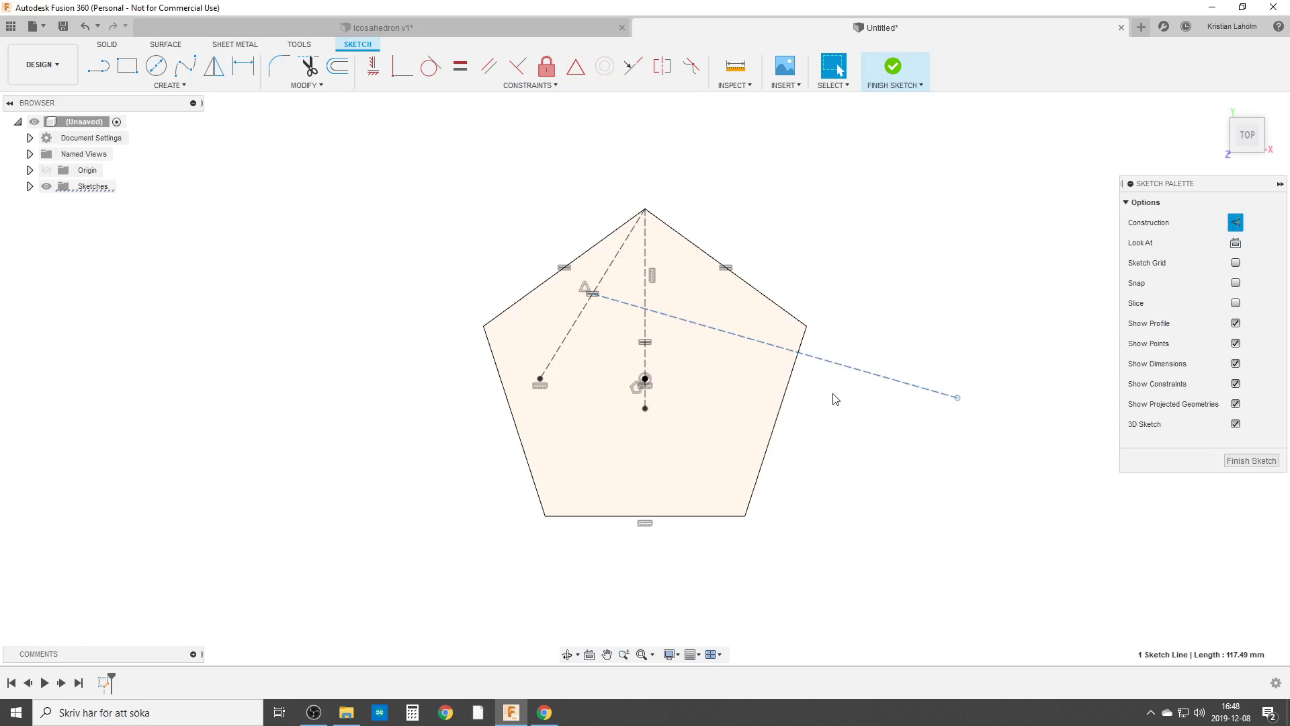
key(Escape)
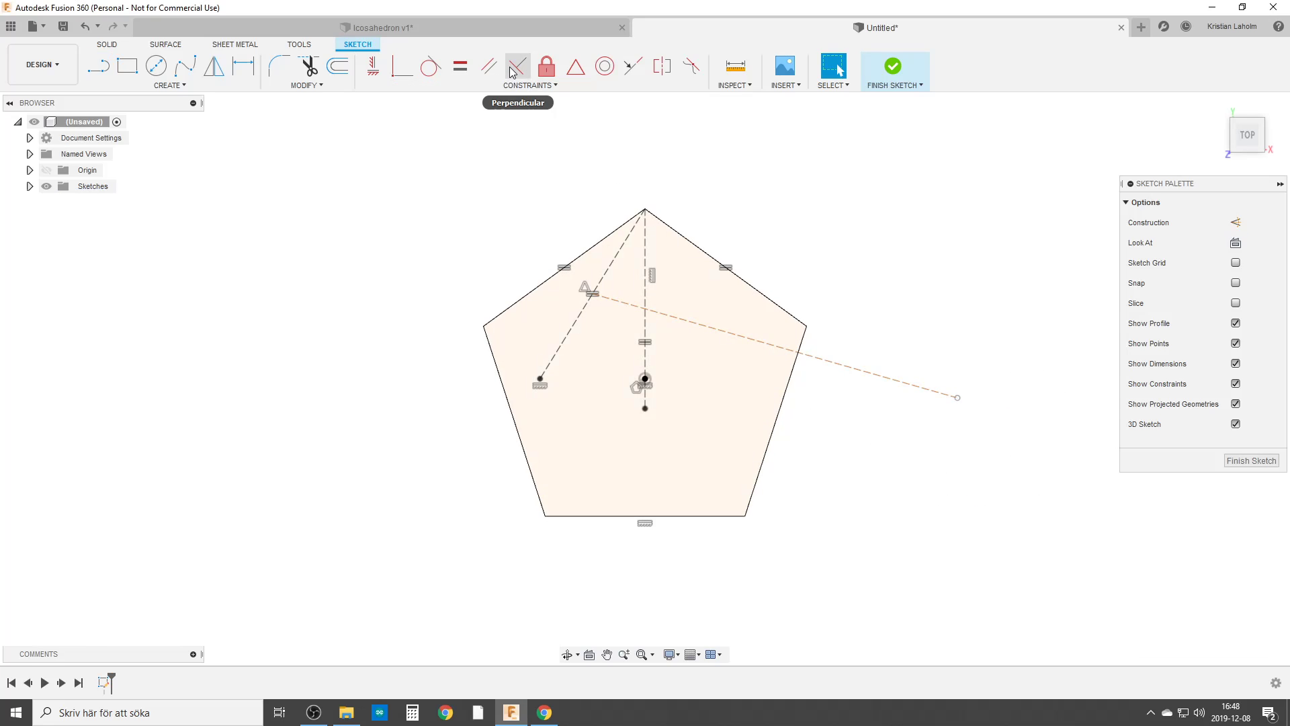
Step: Make the long line perpendicular to the slanted one and bring its far endpoint level with the centre
click(518, 67)
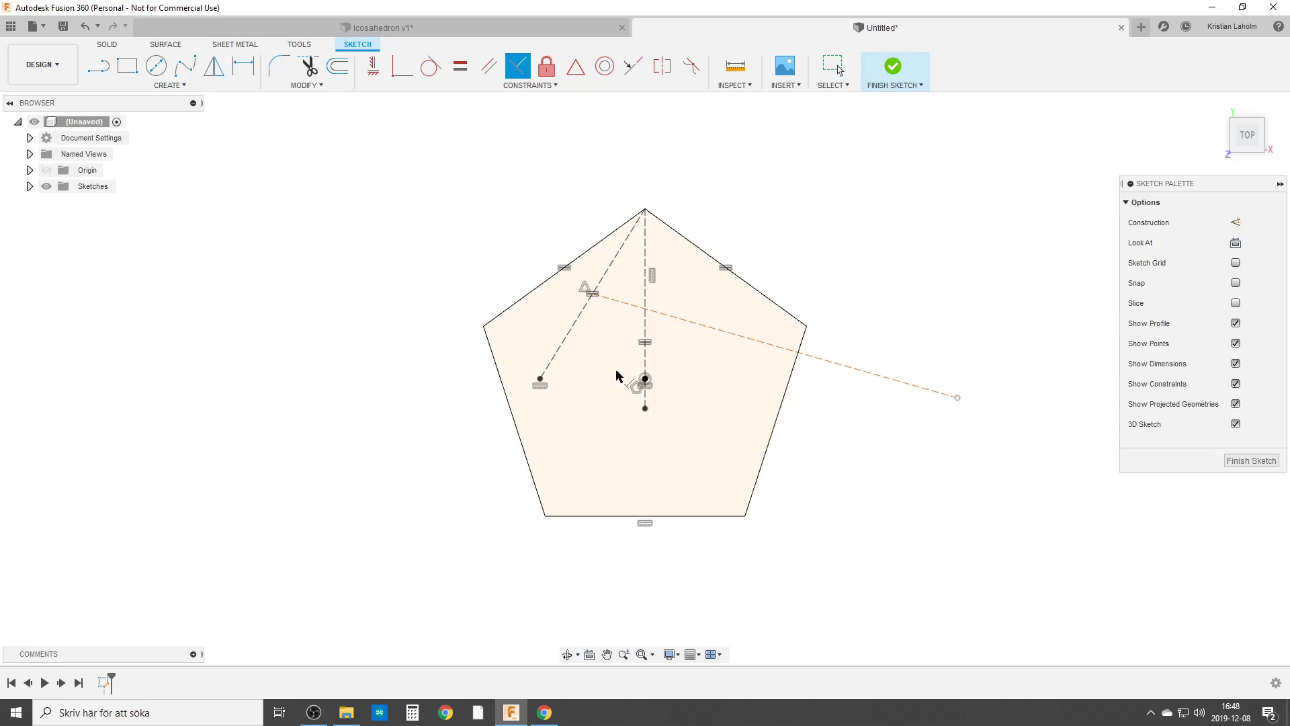
click(725, 337)
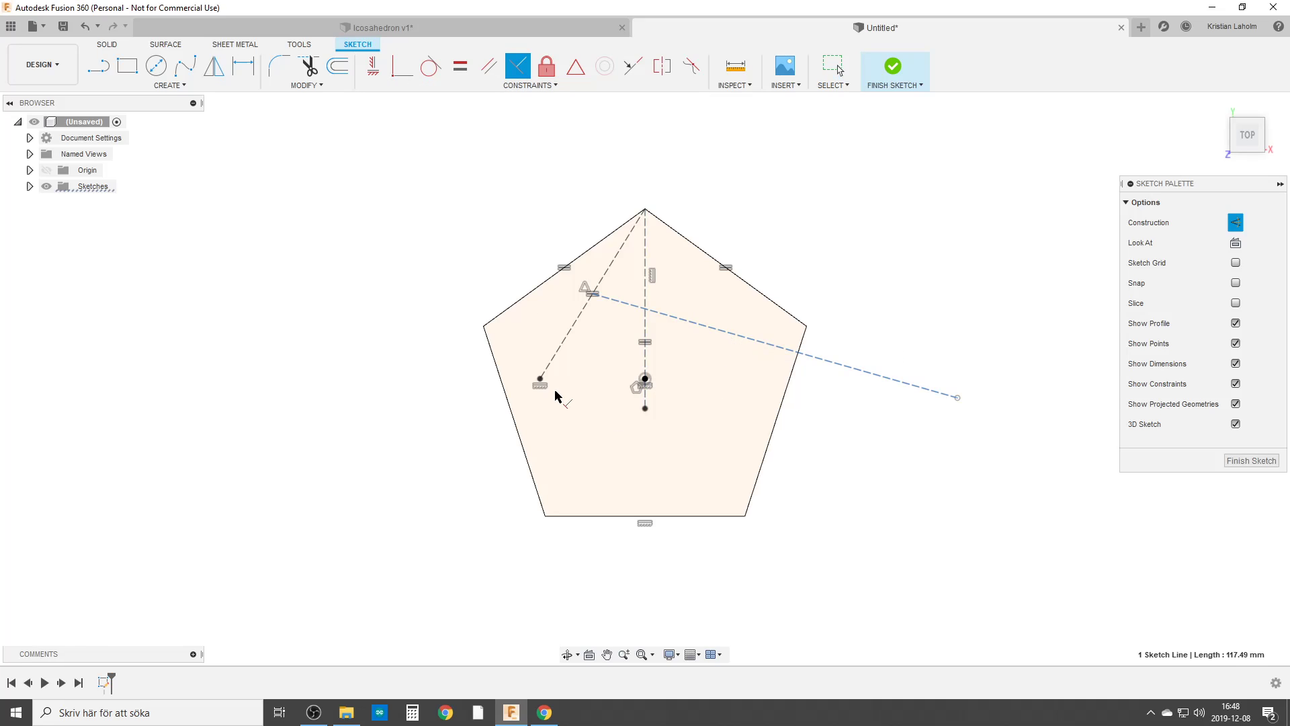
click(574, 331)
click(373, 67)
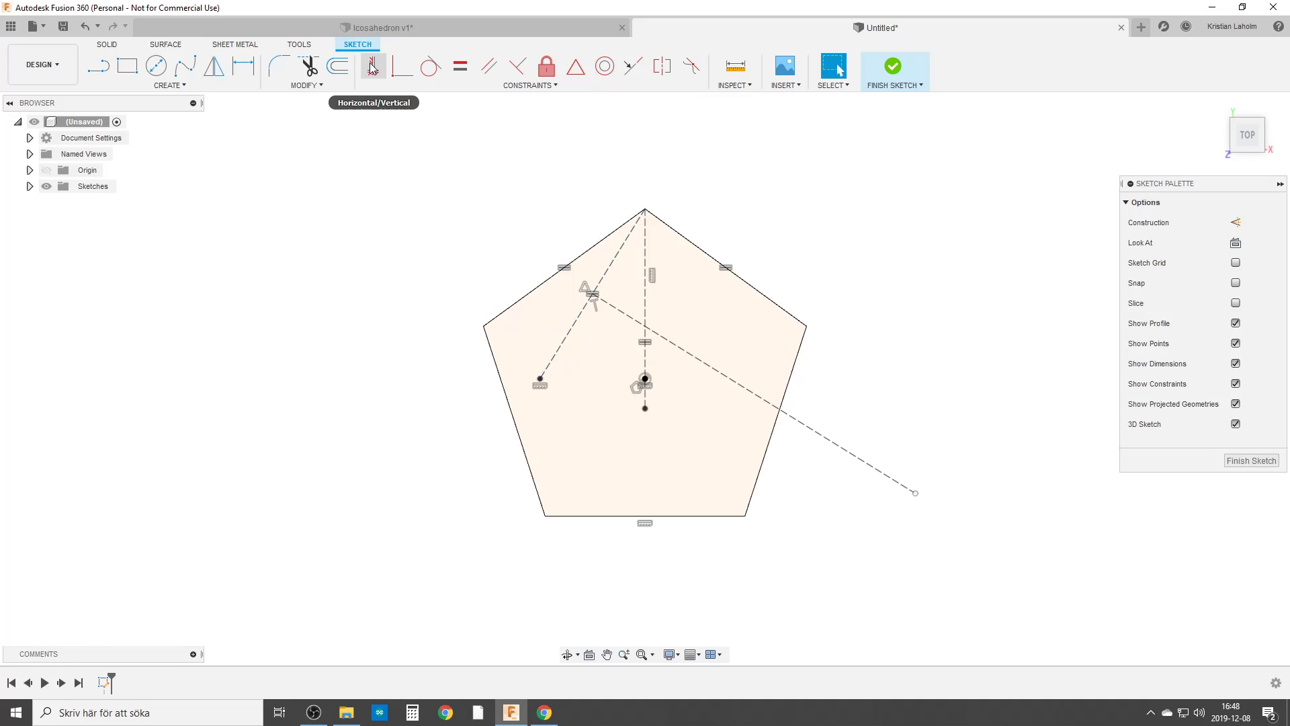
click(915, 494)
click(646, 383)
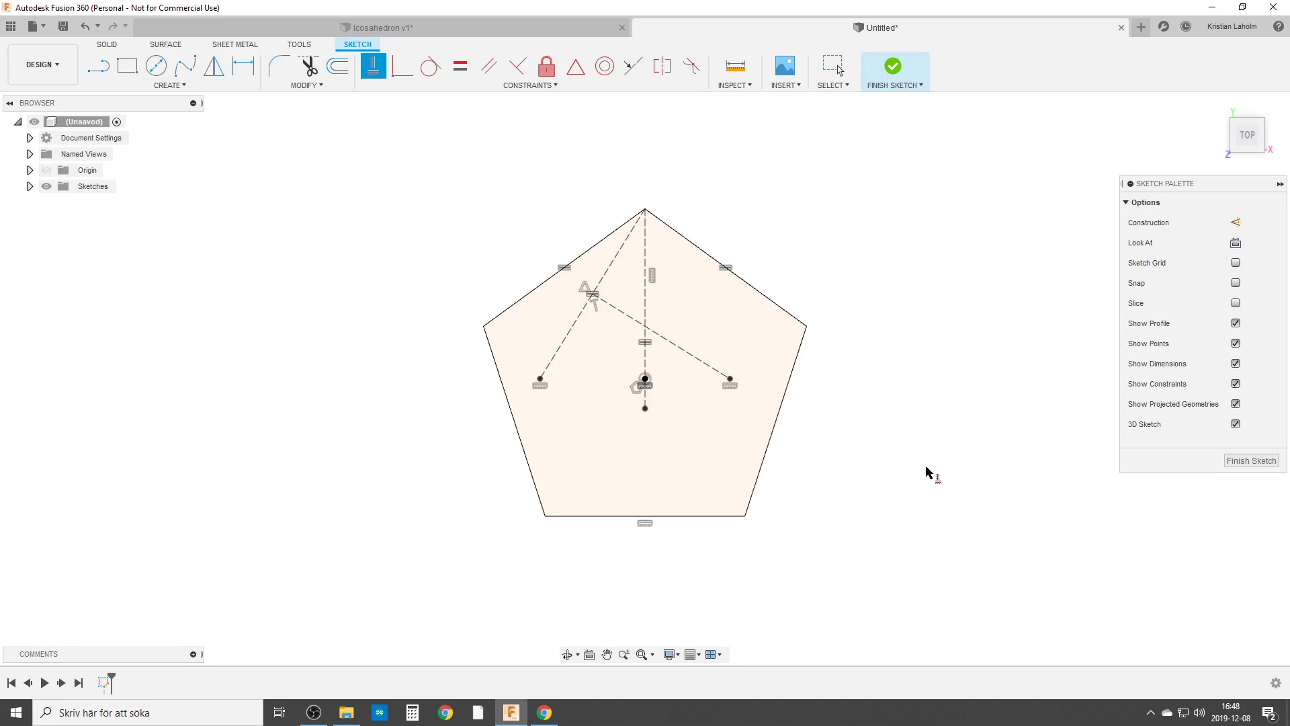
key(Escape)
Step: Dimension the two lower construction endpoints 120/2 = 60 mm apart, resizing the pentagon
key(d)
click(538, 381)
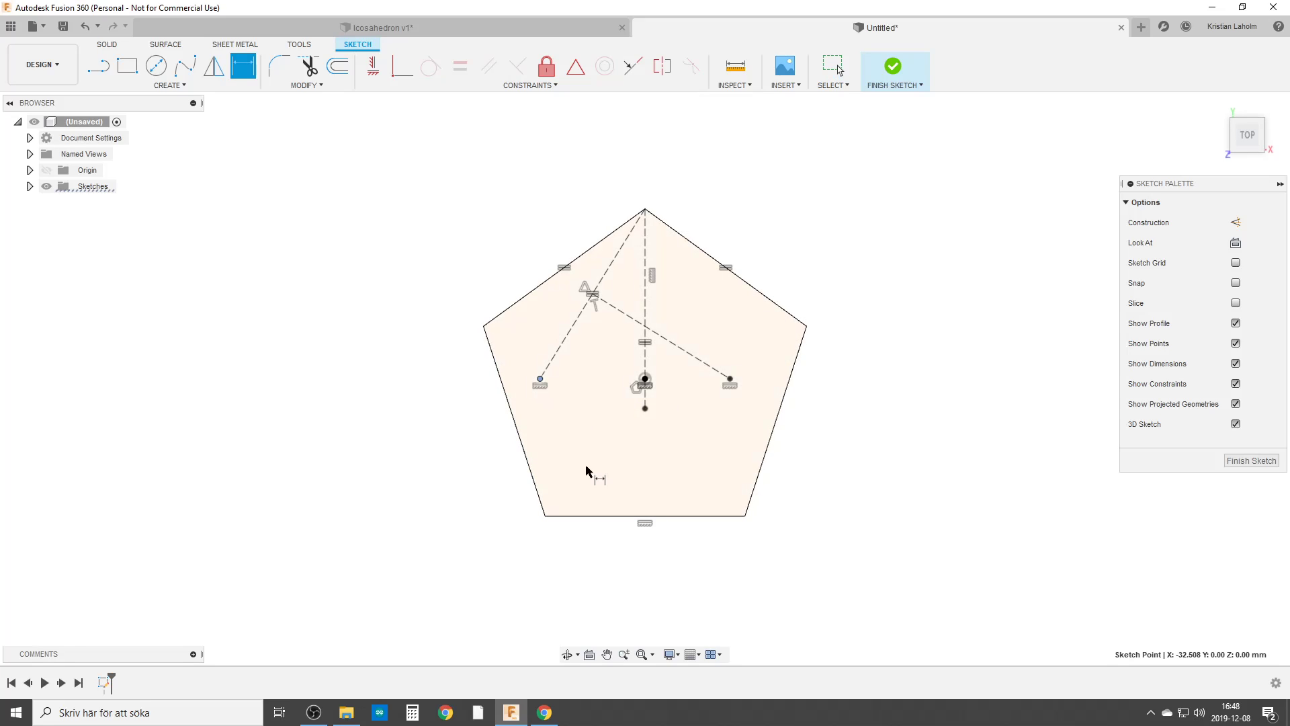
click(729, 381)
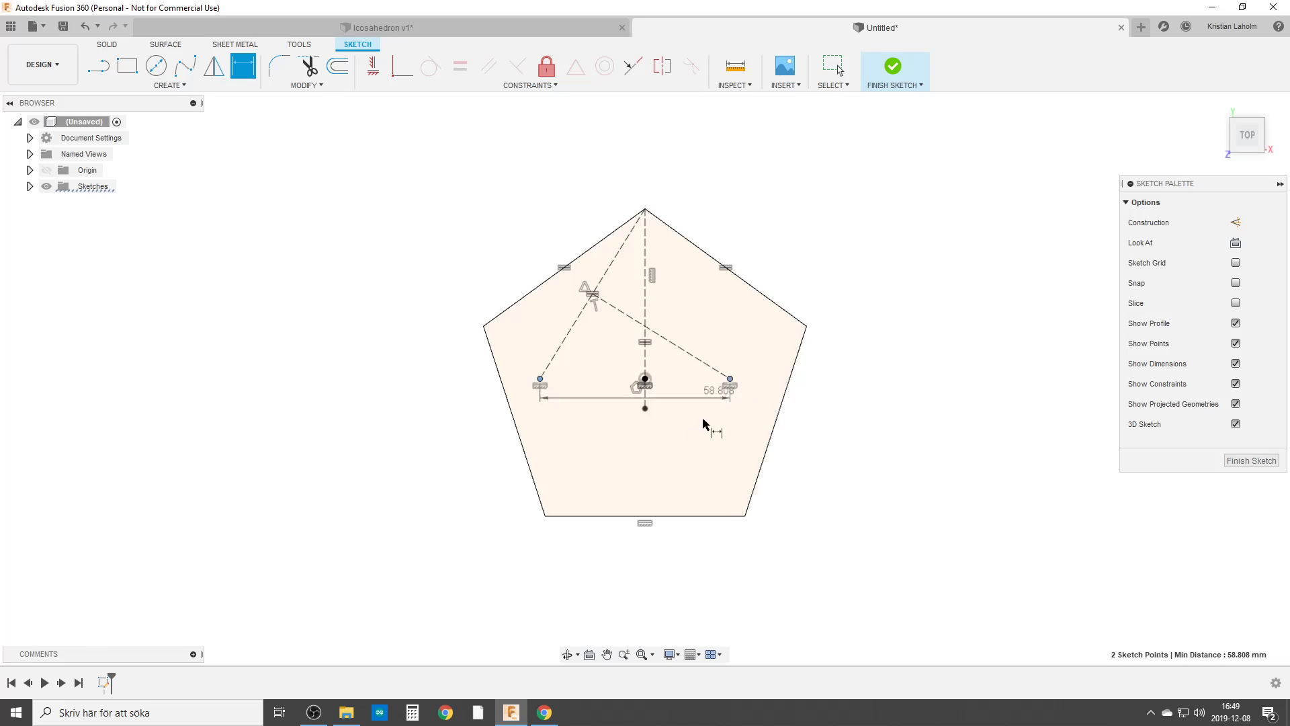
click(655, 617)
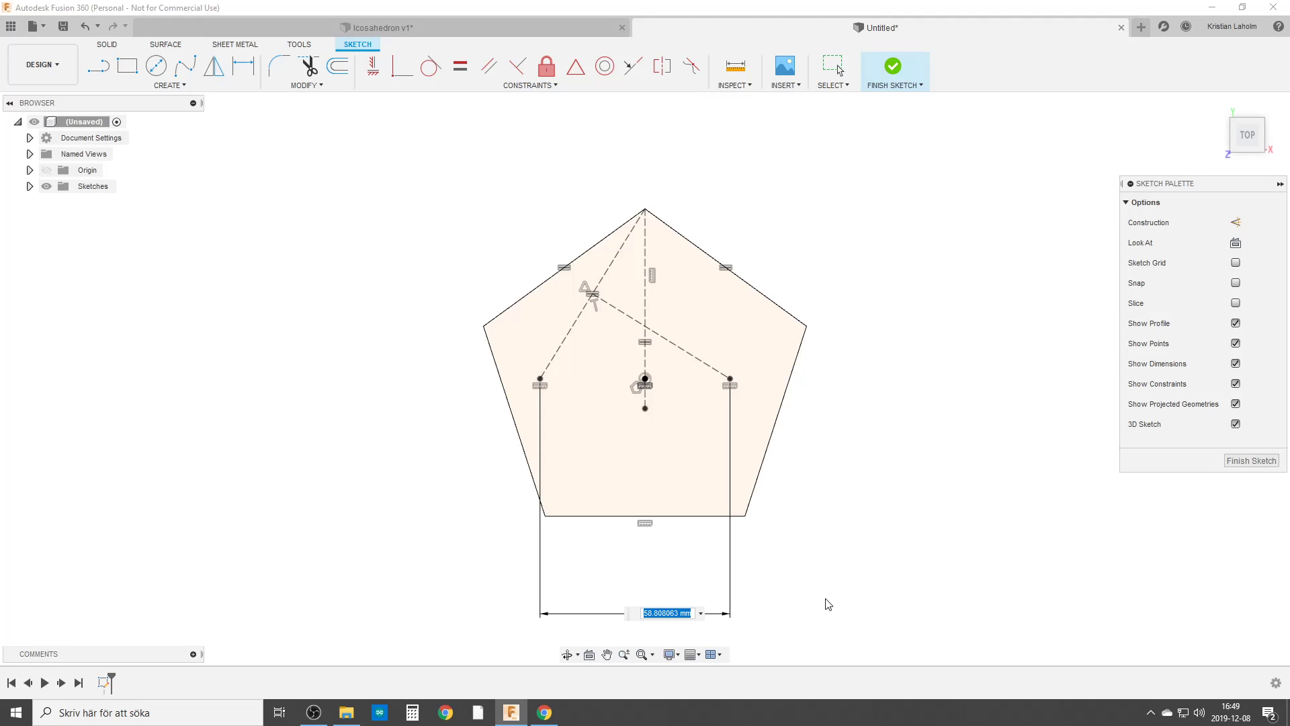
text(120/2)
key(Return)
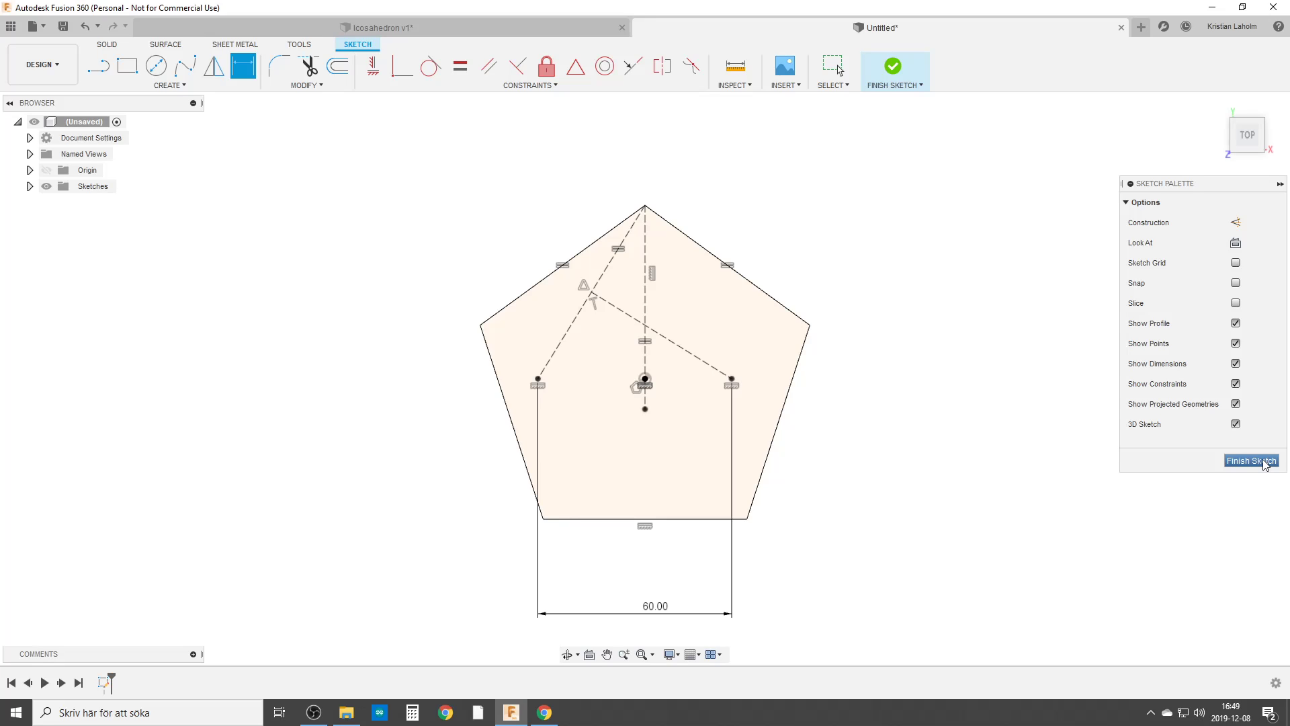
Step: Finish the pentagon sketch and start a new sketch on the vertical origin plane
click(1266, 463)
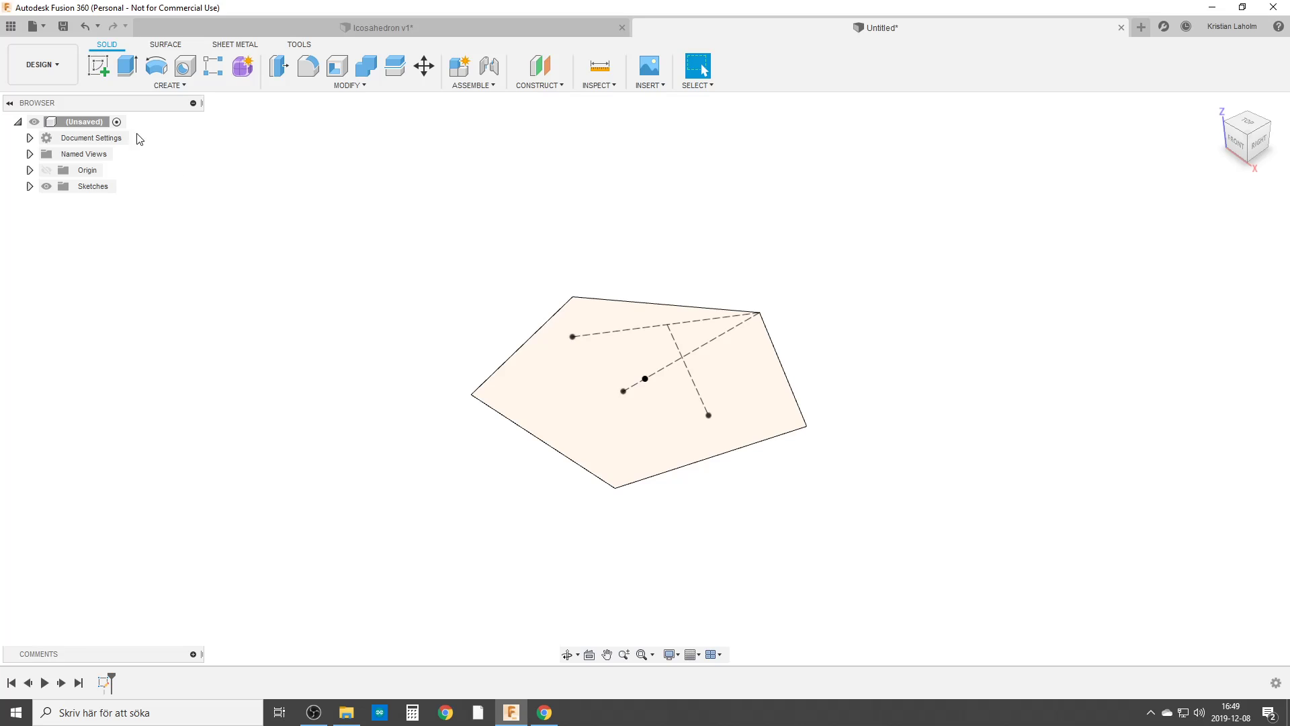
click(98, 60)
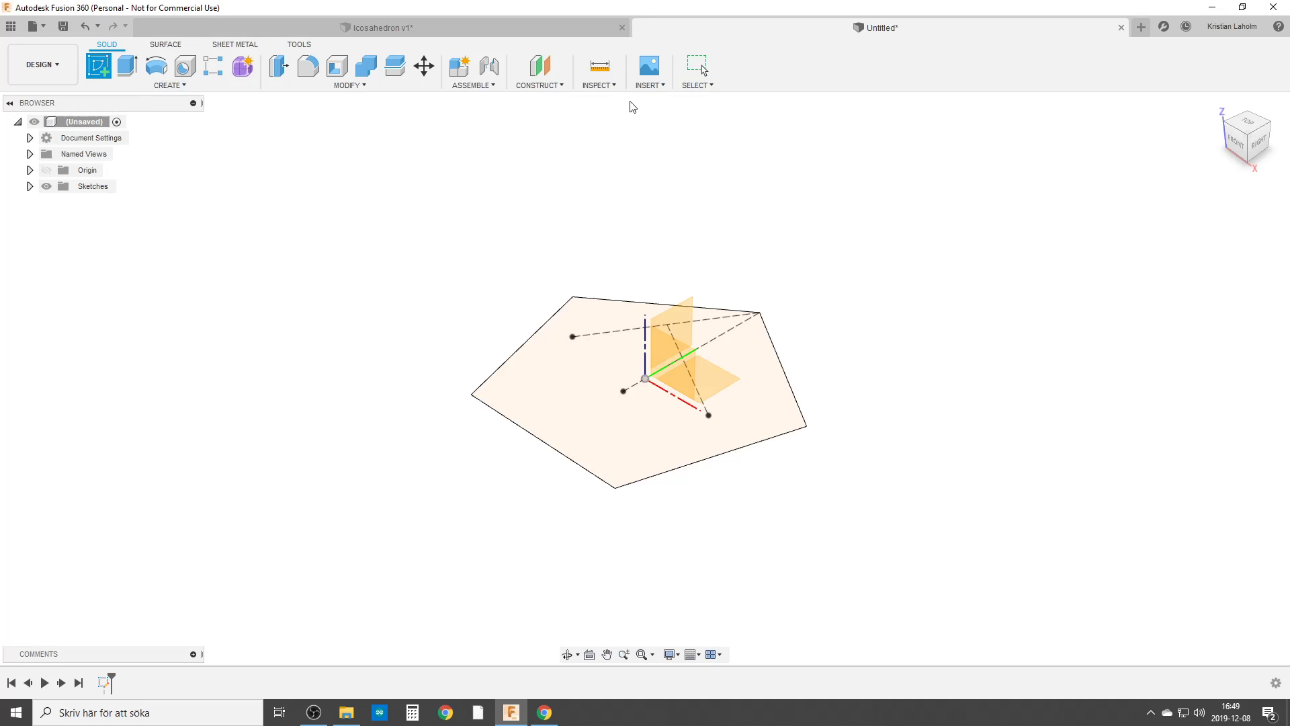
click(687, 310)
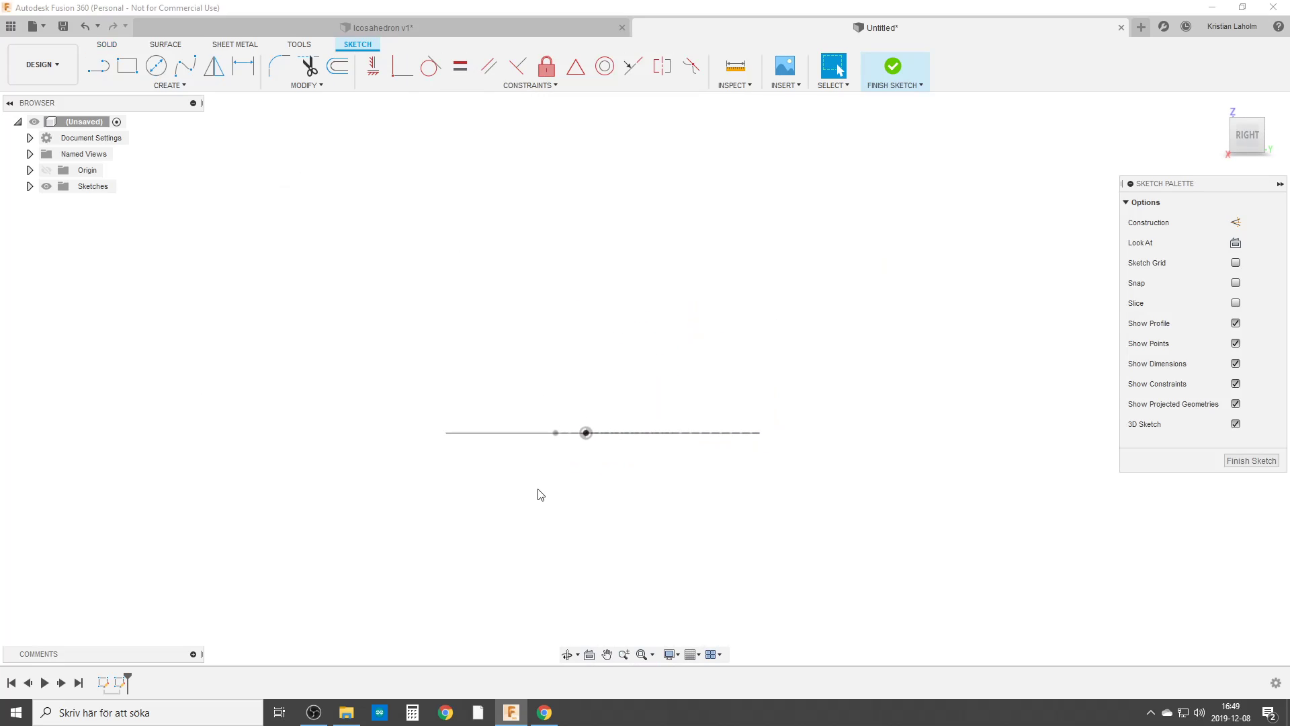
text(spro)
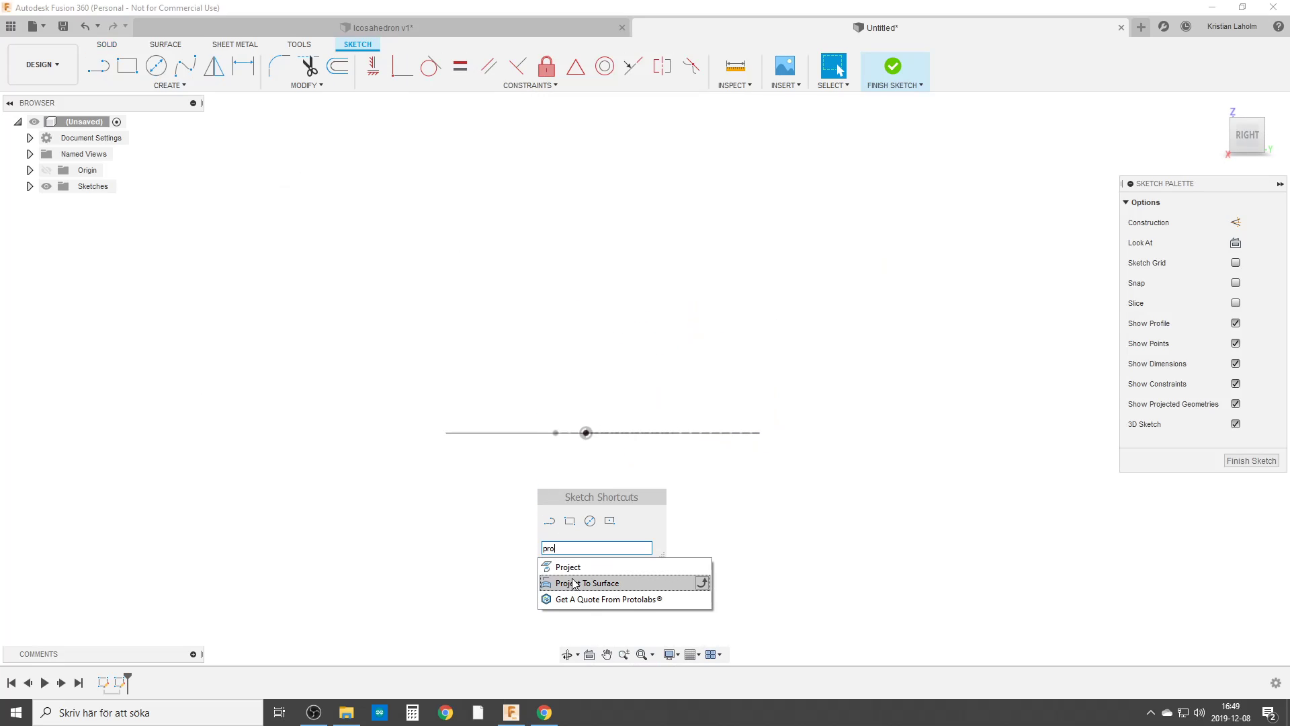
Step: Project the pentagon's right vertex, centre point and left point into the new sketch
click(595, 567)
shift+middle_drag(565, 492, 581, 518)
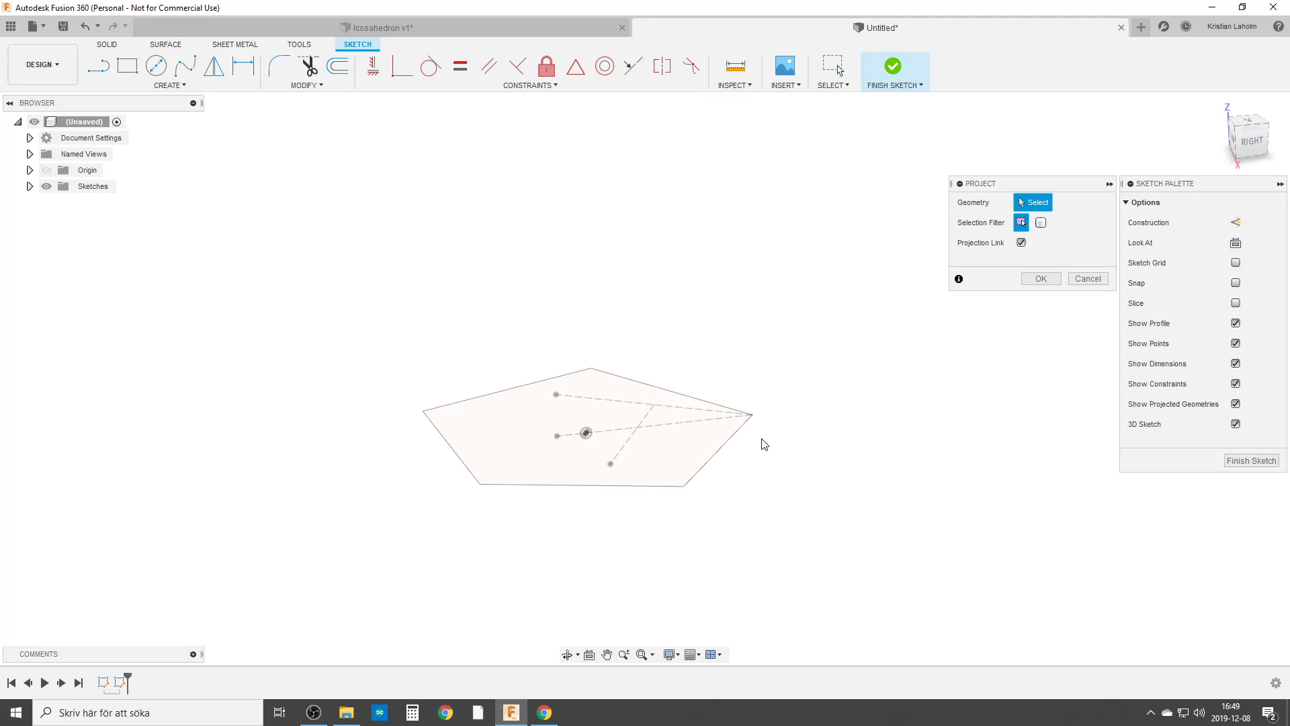
click(753, 416)
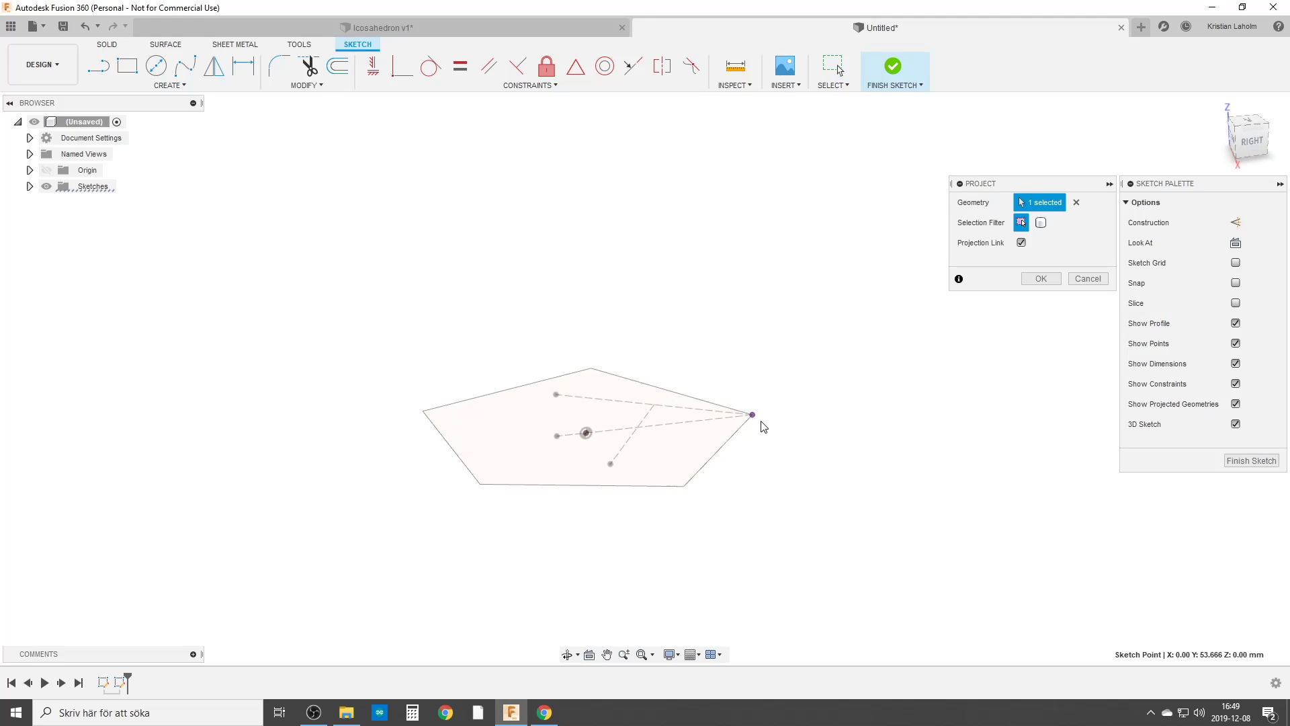
click(586, 435)
click(556, 438)
click(1040, 279)
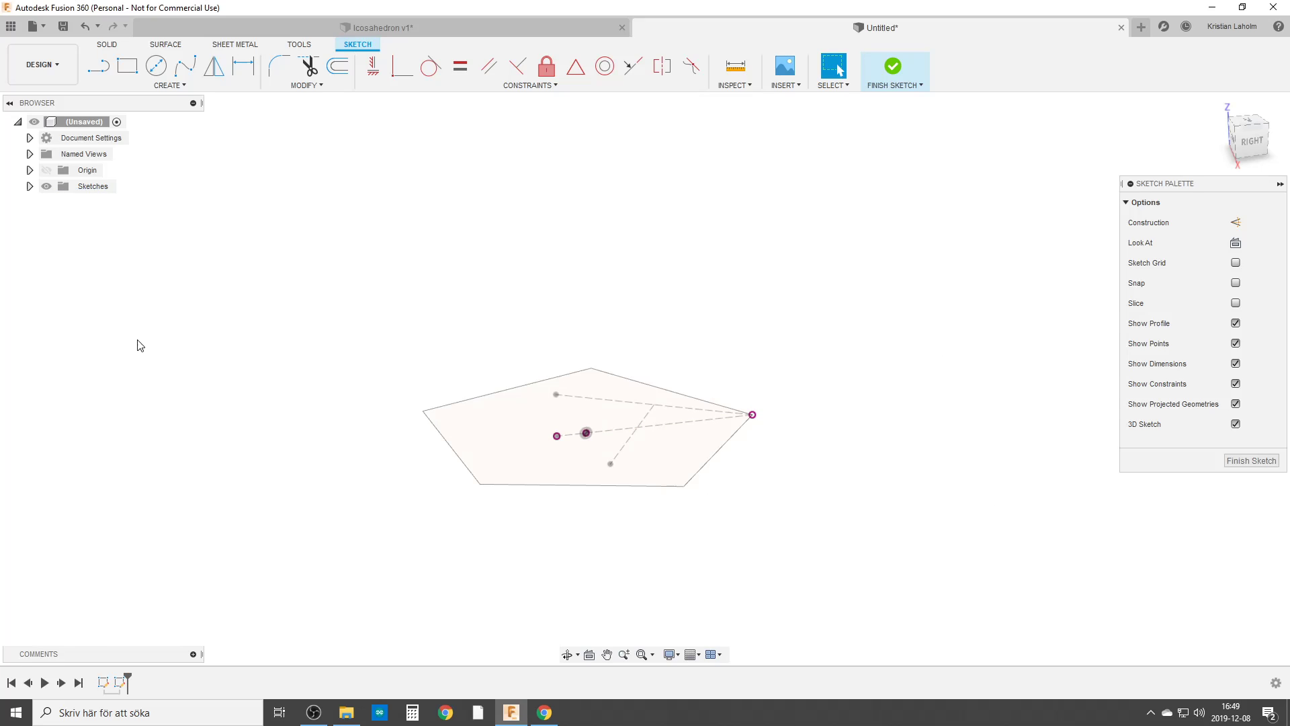
Step: Draw a construction circle centred on the right vertex passing through the left point
key(c)
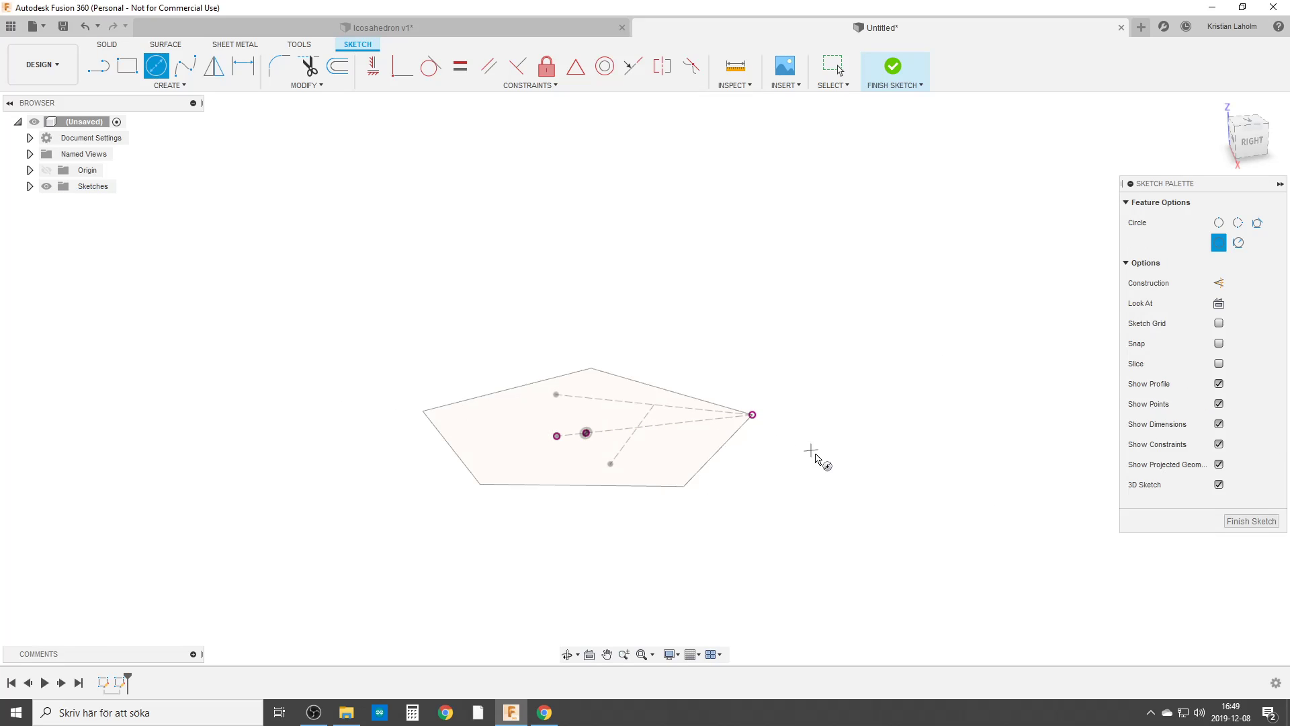
click(1218, 282)
click(752, 415)
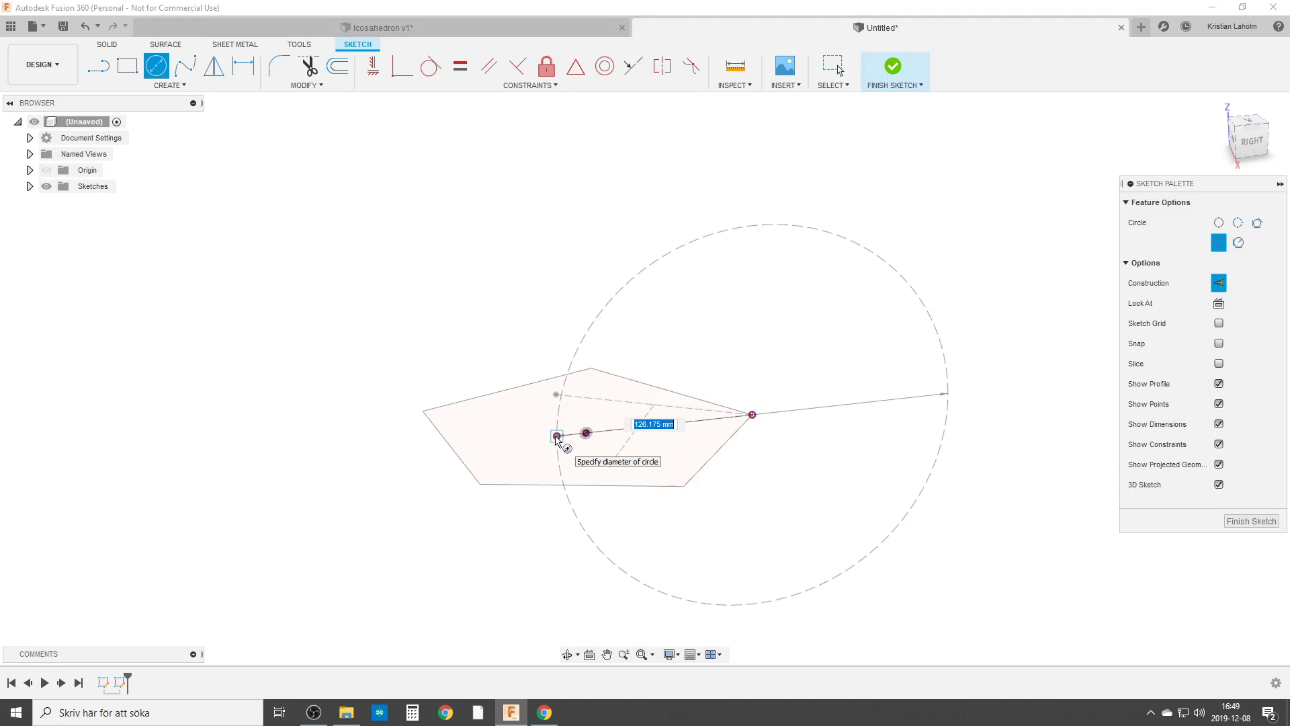
click(557, 436)
key(Escape)
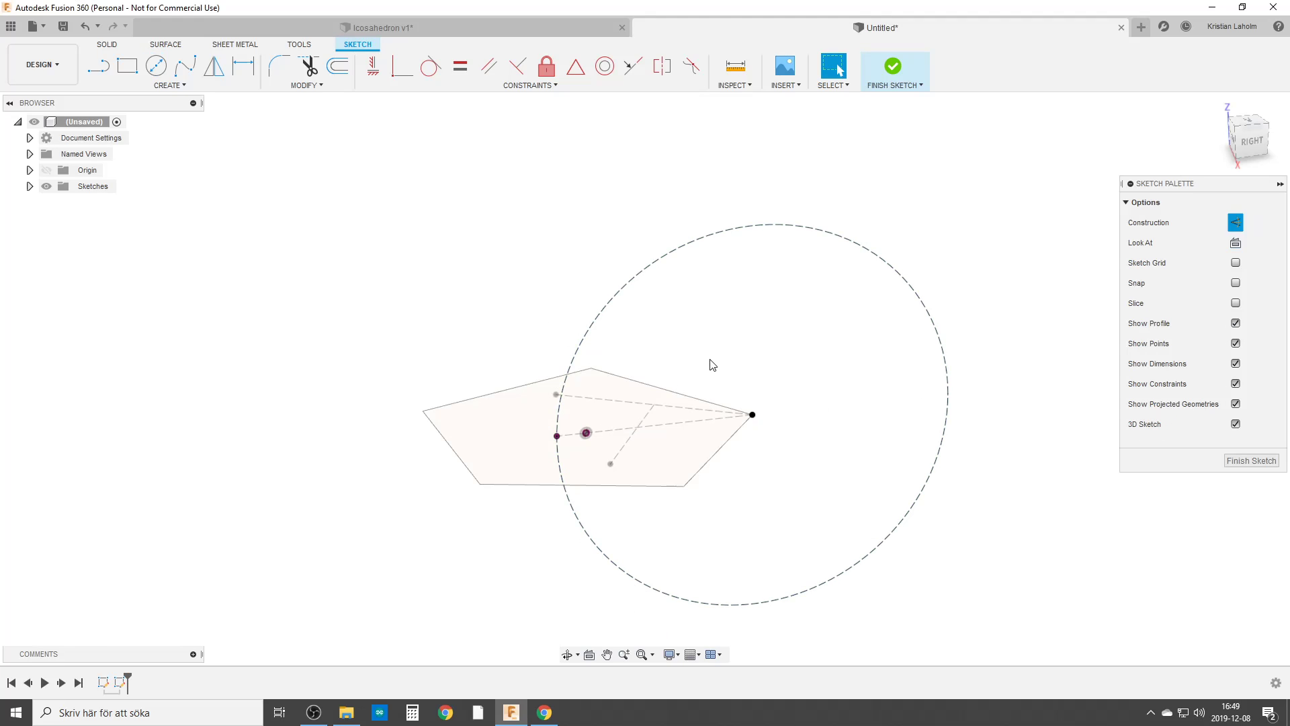
Step: Draw construction lines from the right vertex up to the circle and back to the centre, the second kept vertical
key(l)
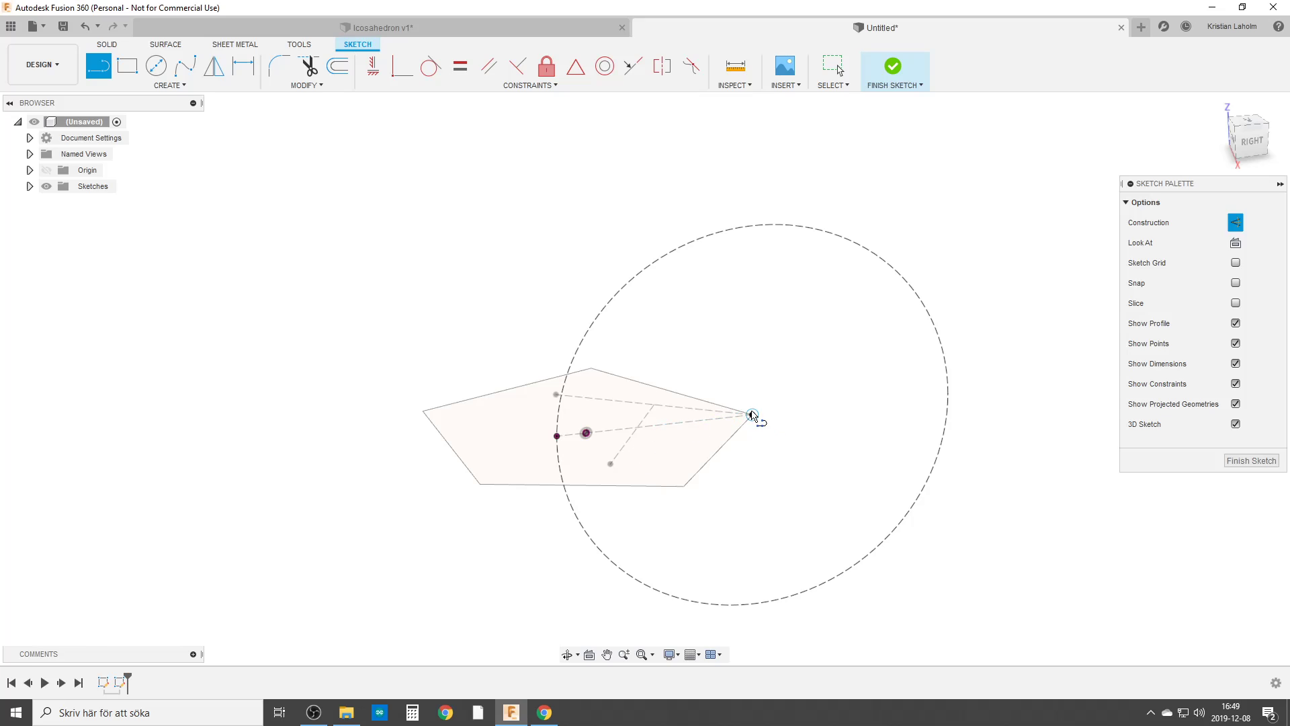
click(752, 415)
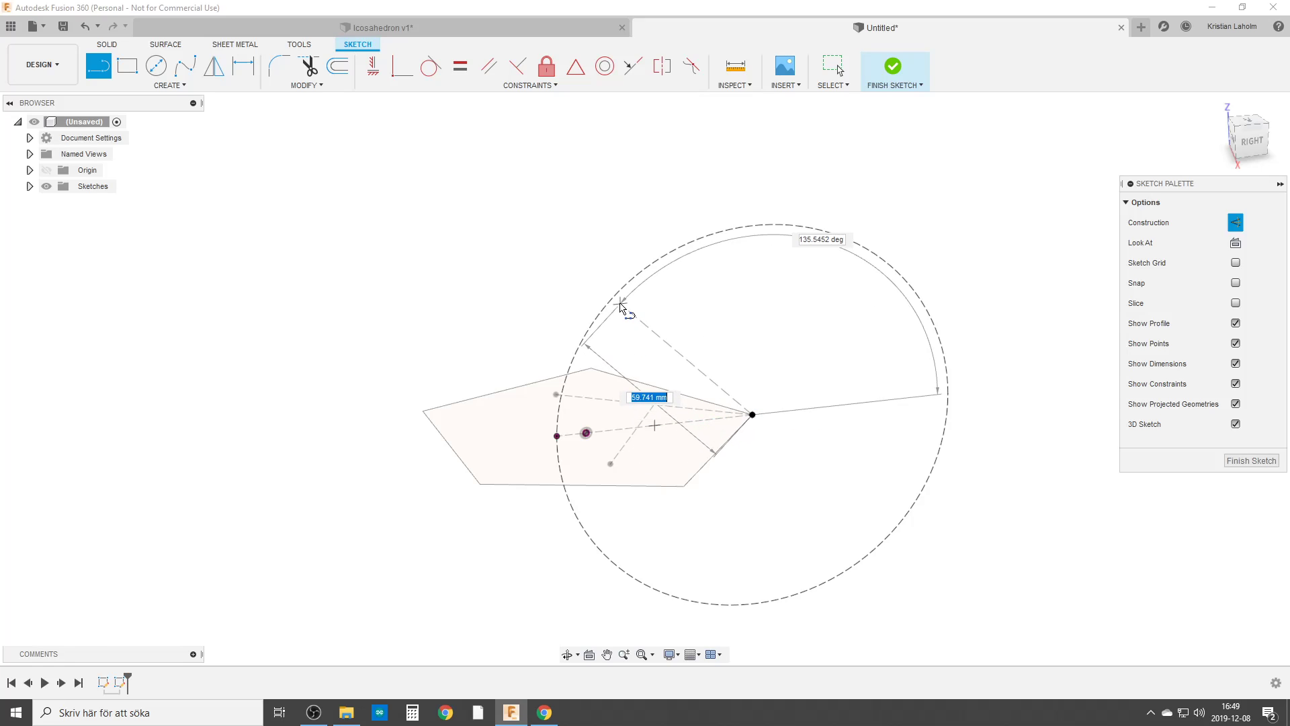
click(613, 300)
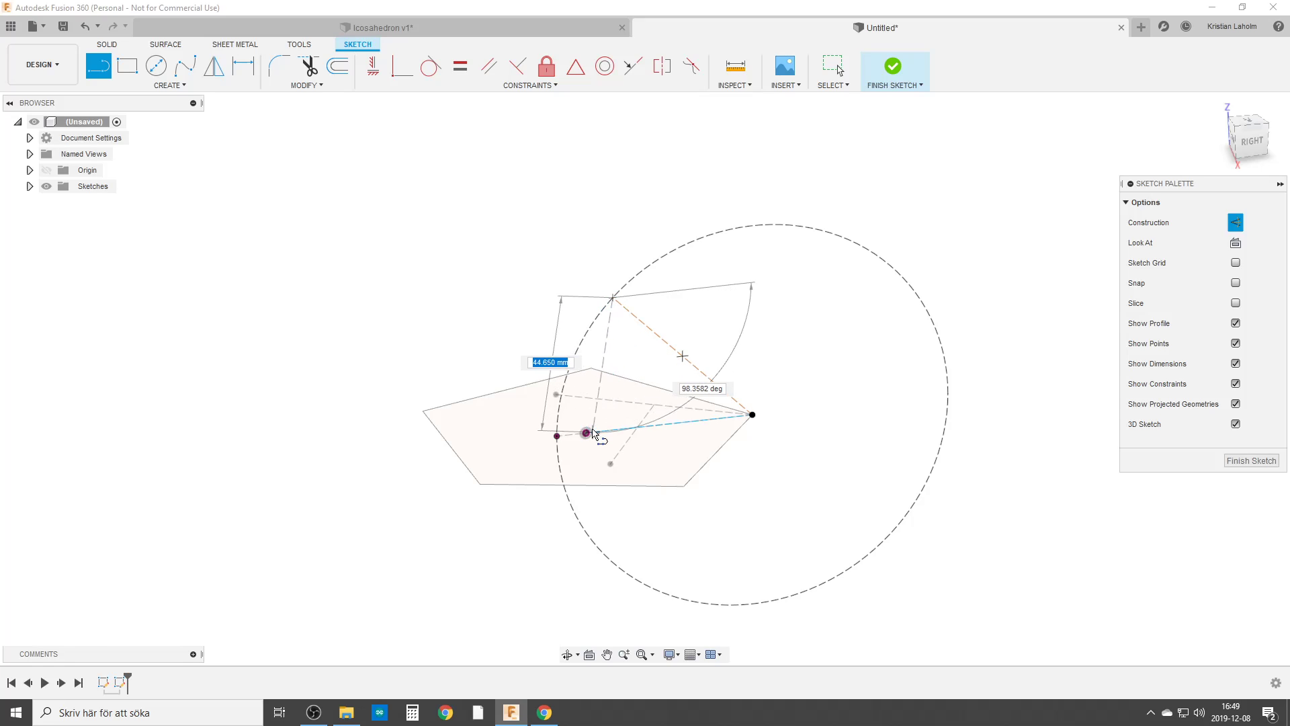
click(585, 433)
key(Escape)
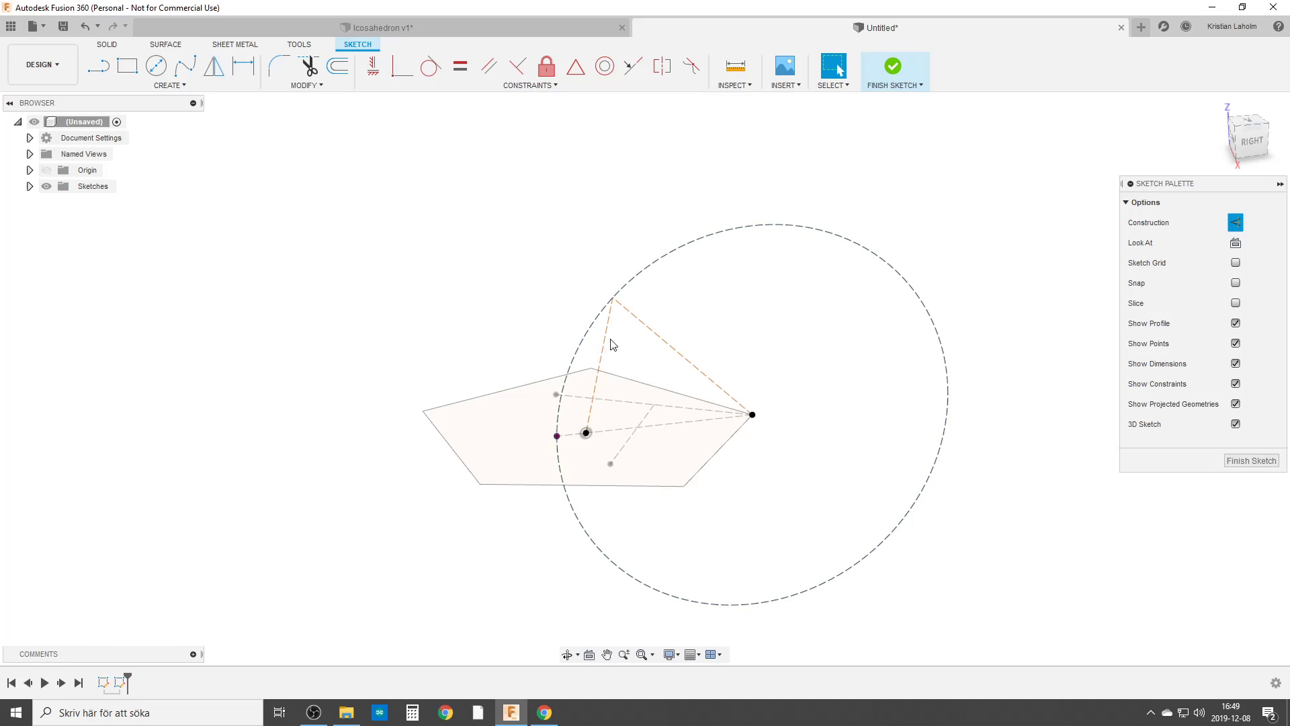
click(374, 66)
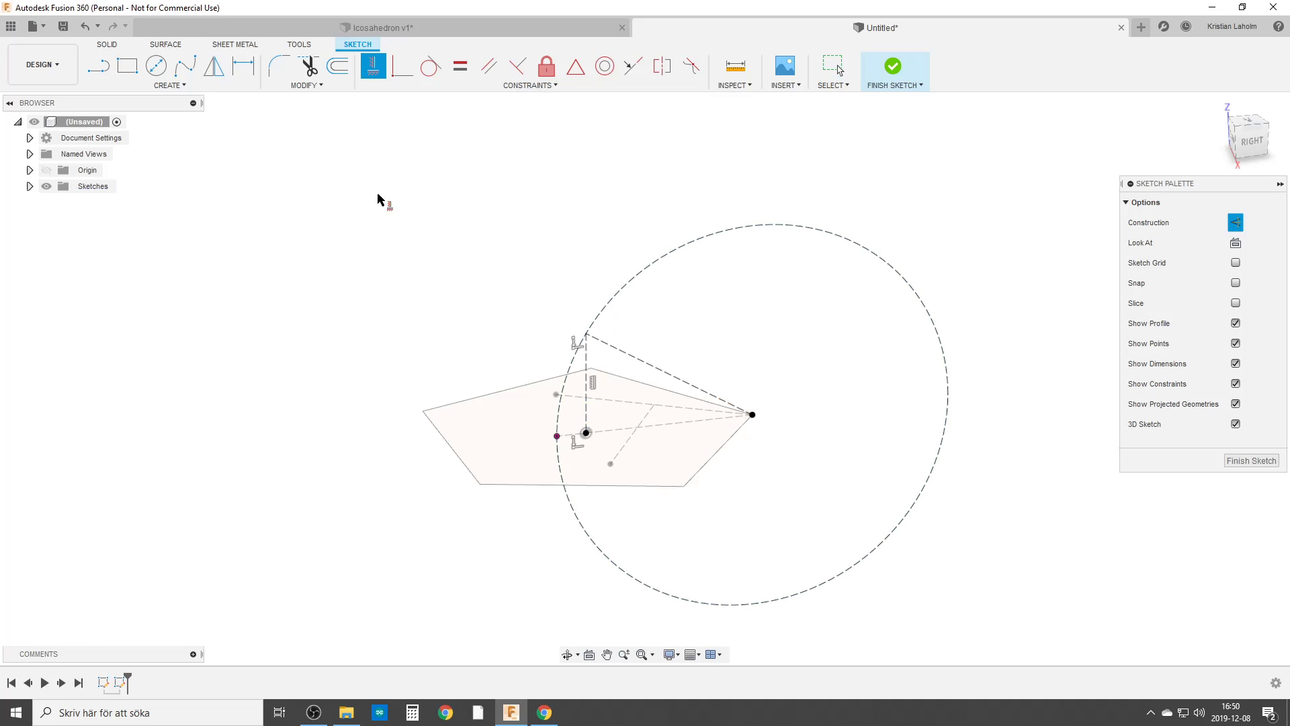
key(Escape)
scroll(710, 490, up, 2)
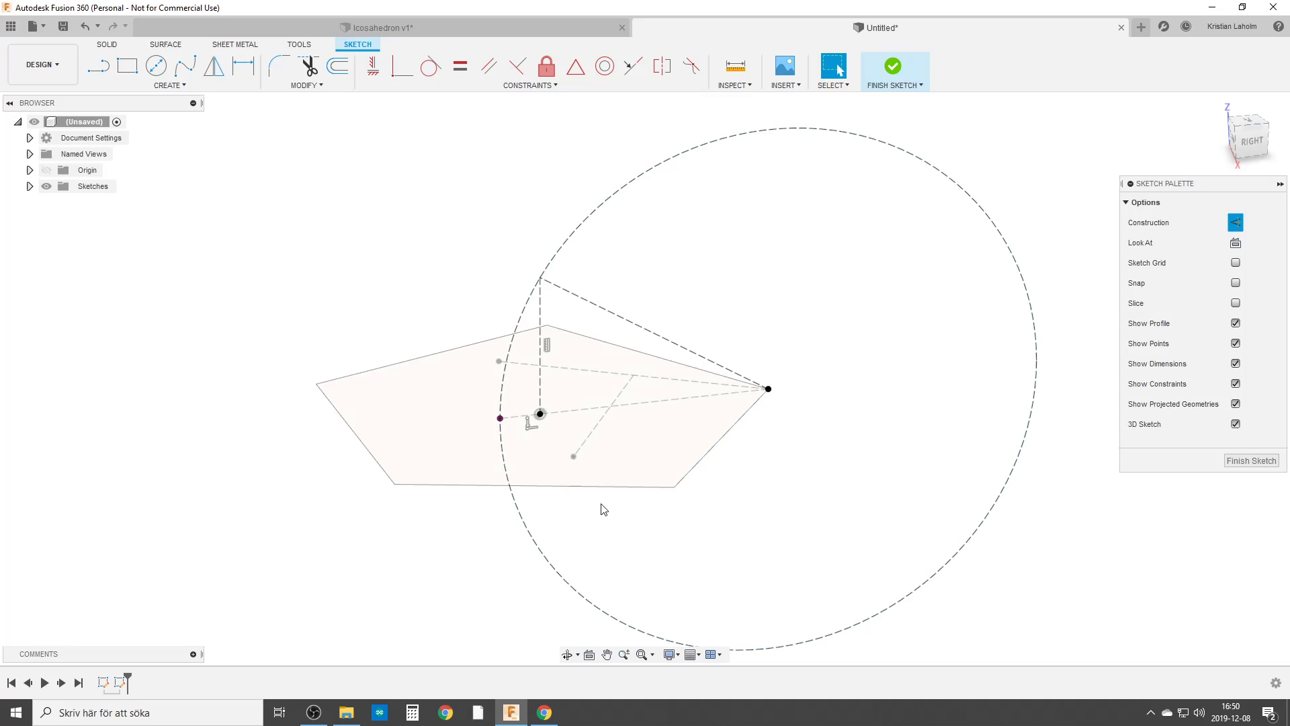
Step: Draw a line from the slanted edge's midpoint down below the pentagon and face the sketch from the right
key(l)
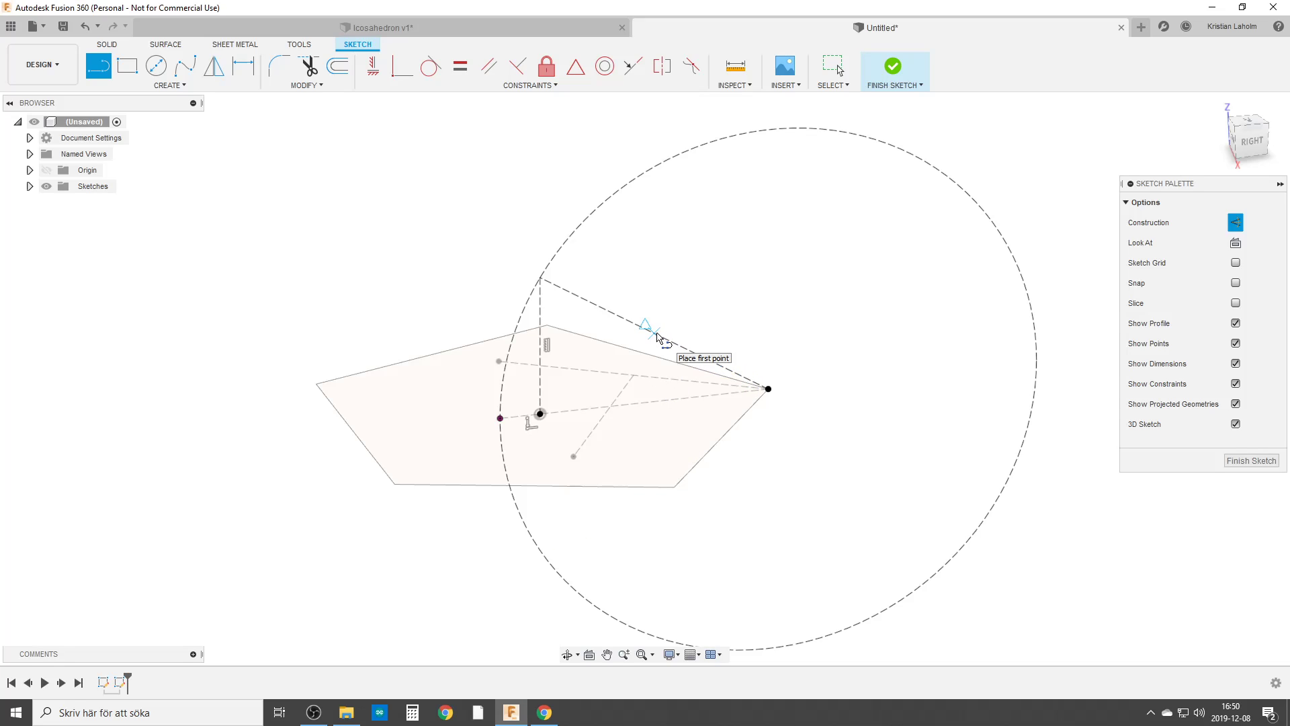
click(655, 337)
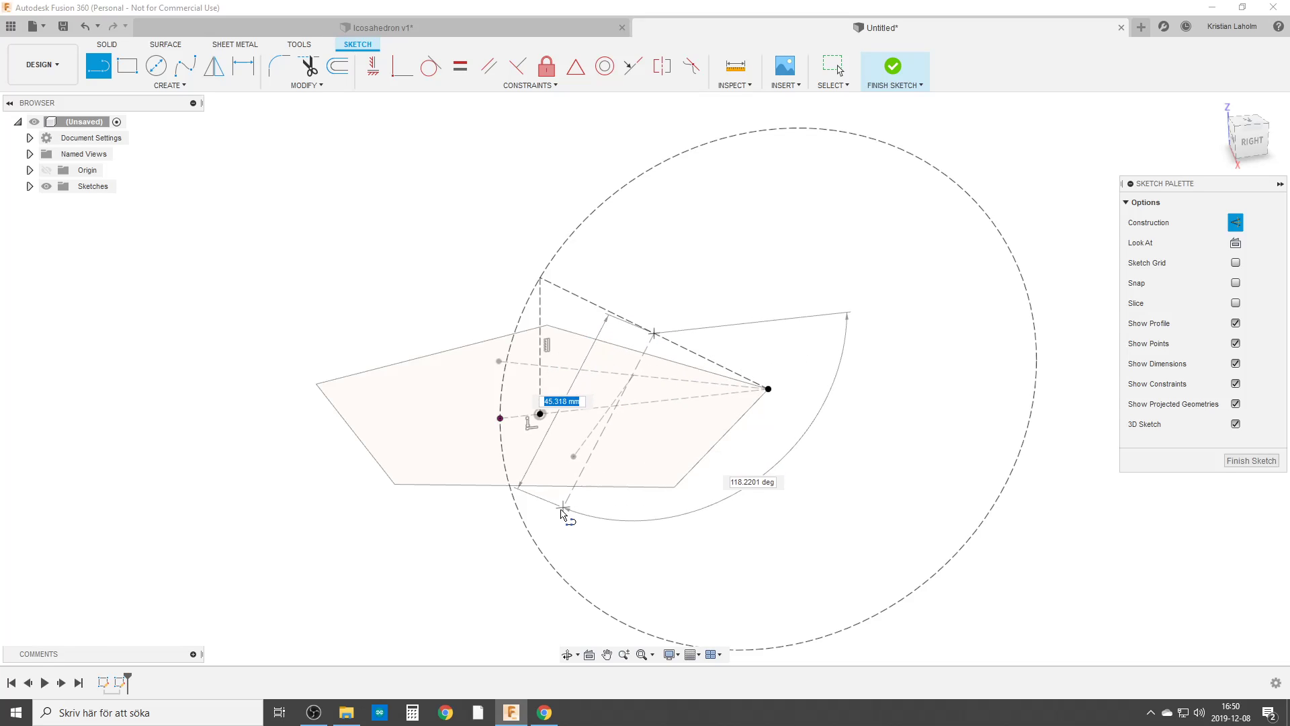
click(559, 514)
key(Escape)
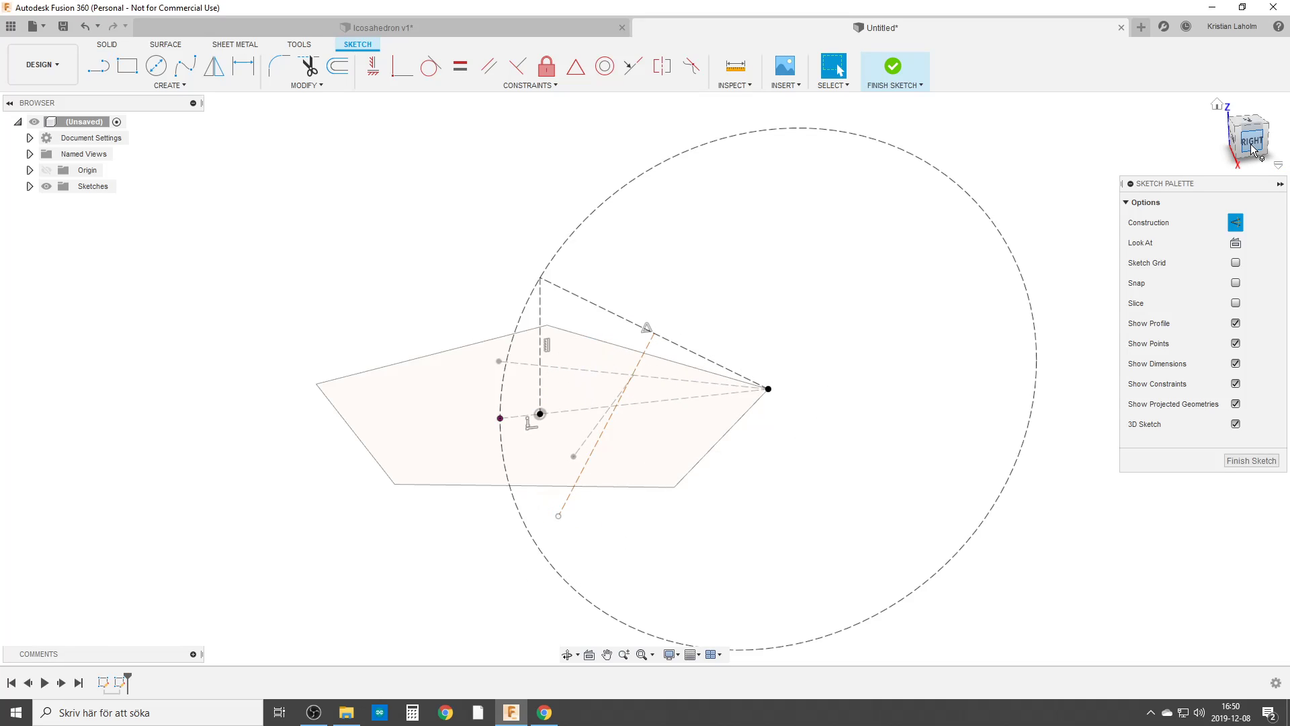
click(1250, 141)
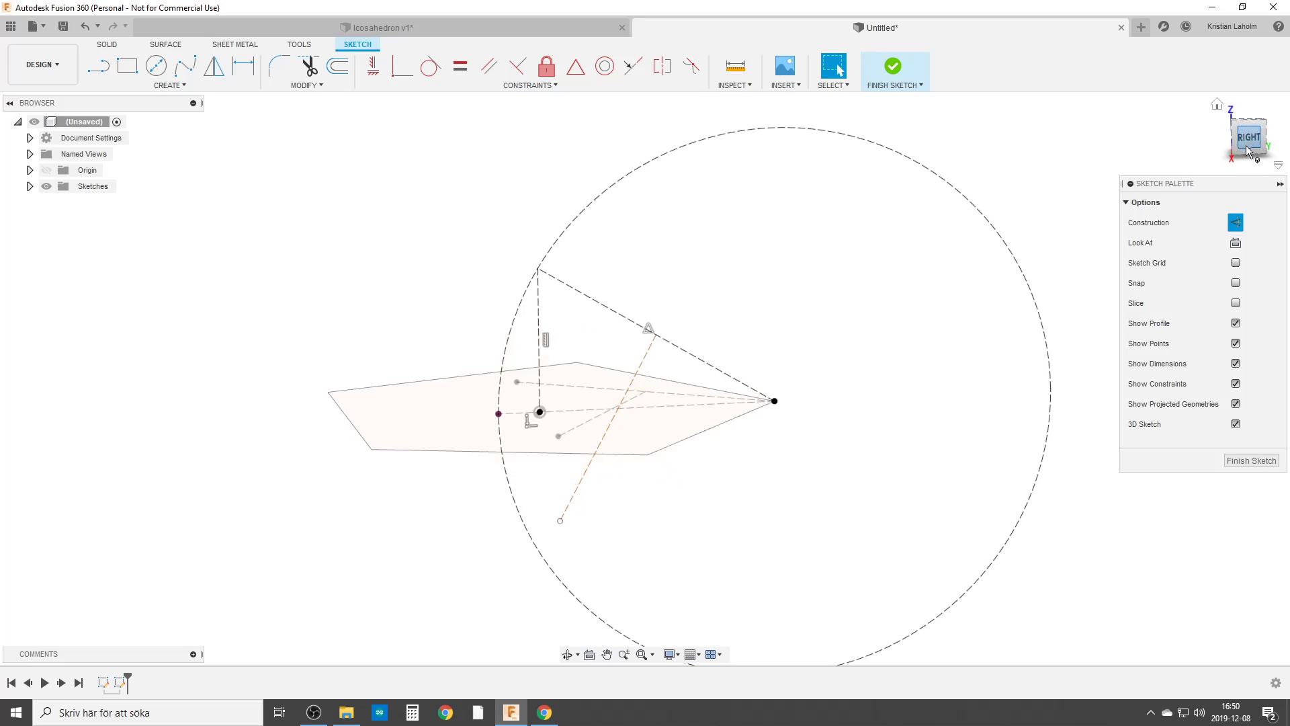
Step: Make the new line perpendicular to the slanted edge, align its end below the centre, and finish the sketch
click(516, 66)
click(638, 375)
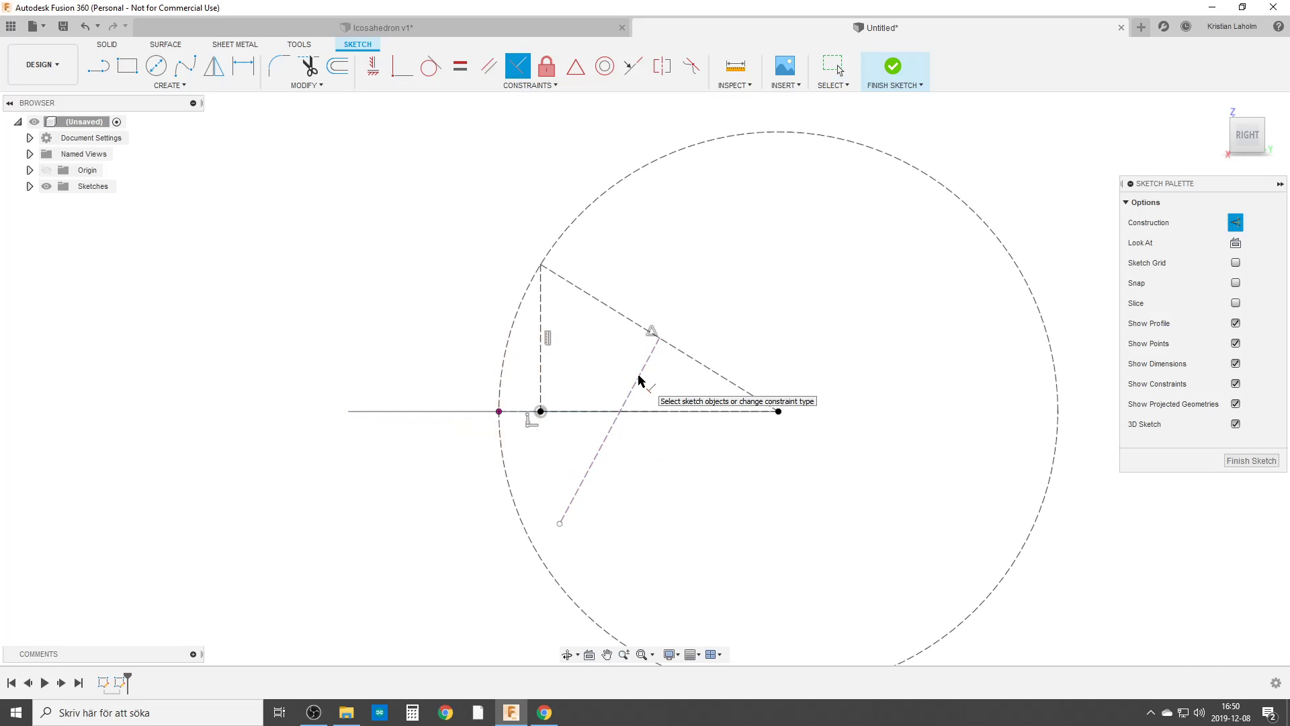
click(623, 316)
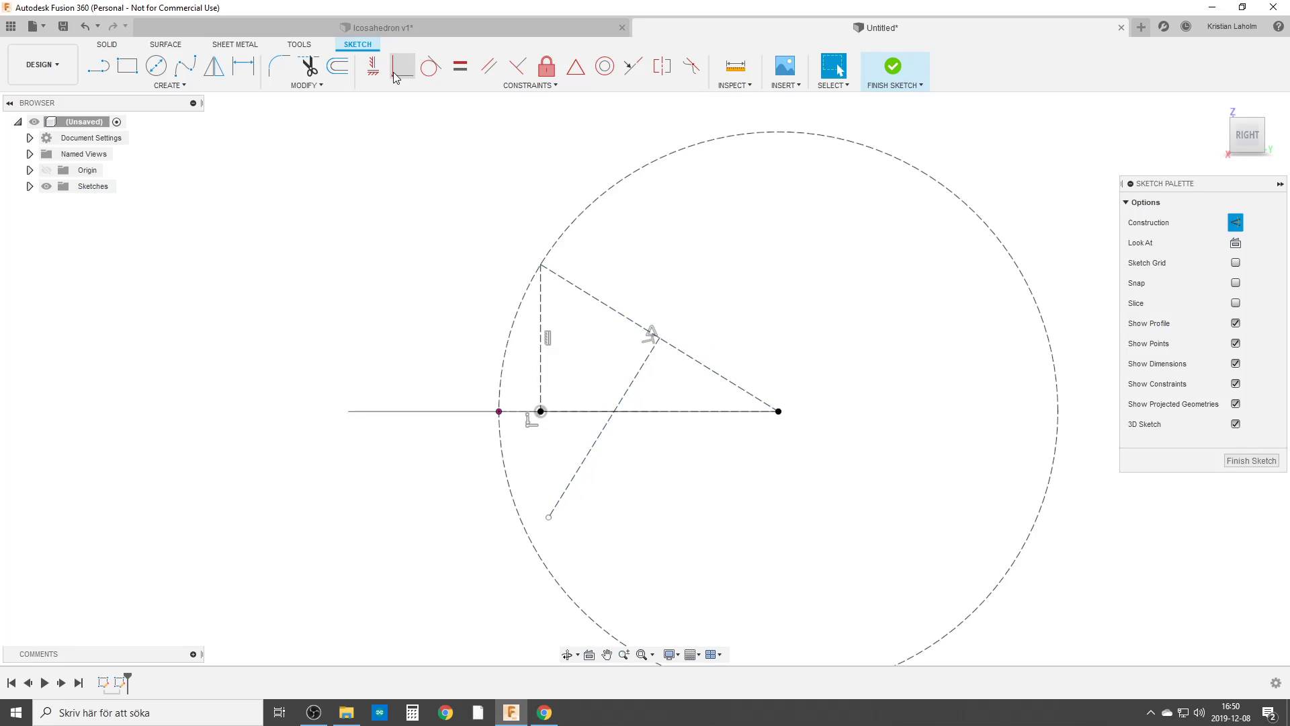
click(373, 65)
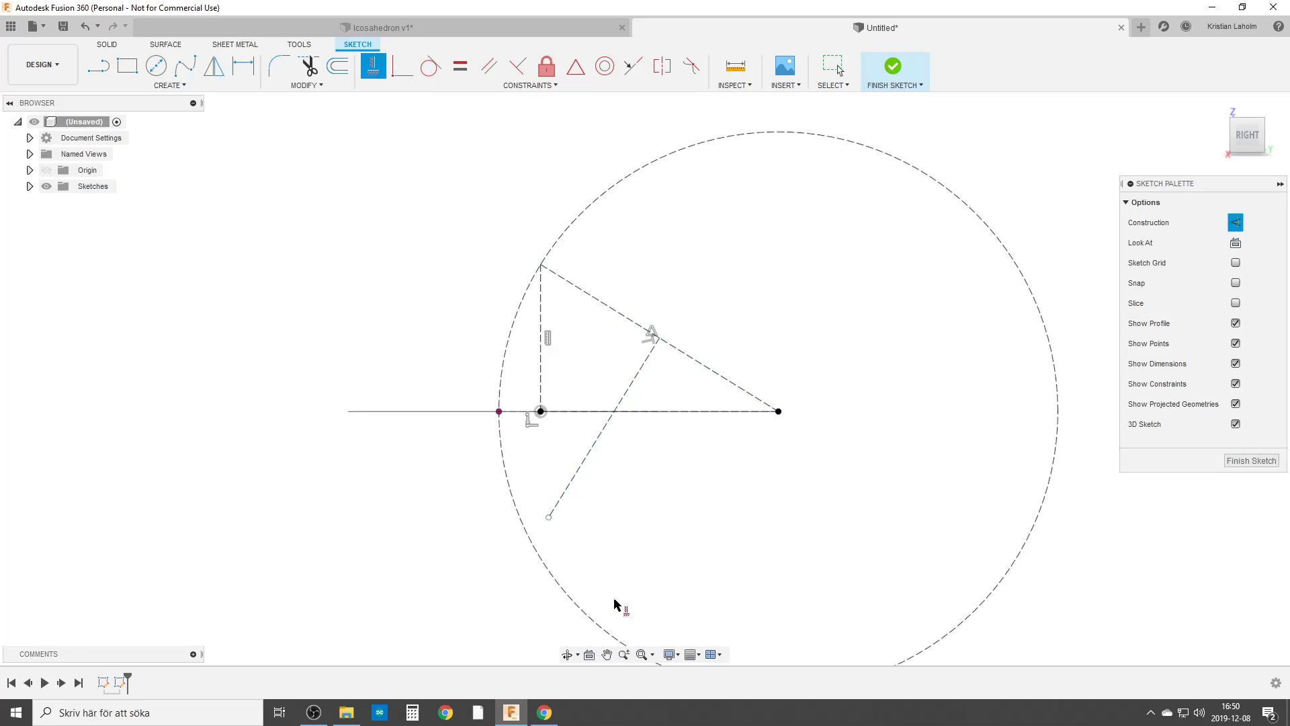
click(547, 520)
click(541, 411)
click(1251, 460)
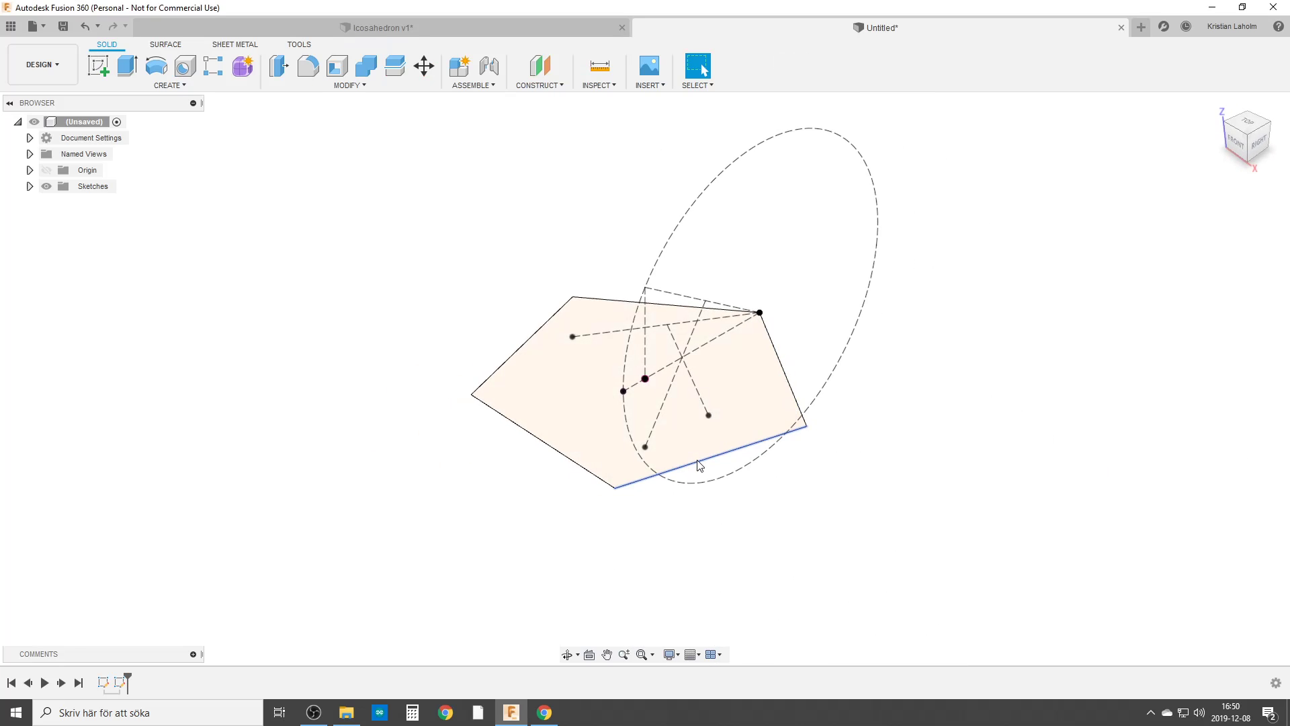
scroll(696, 448, up, 2)
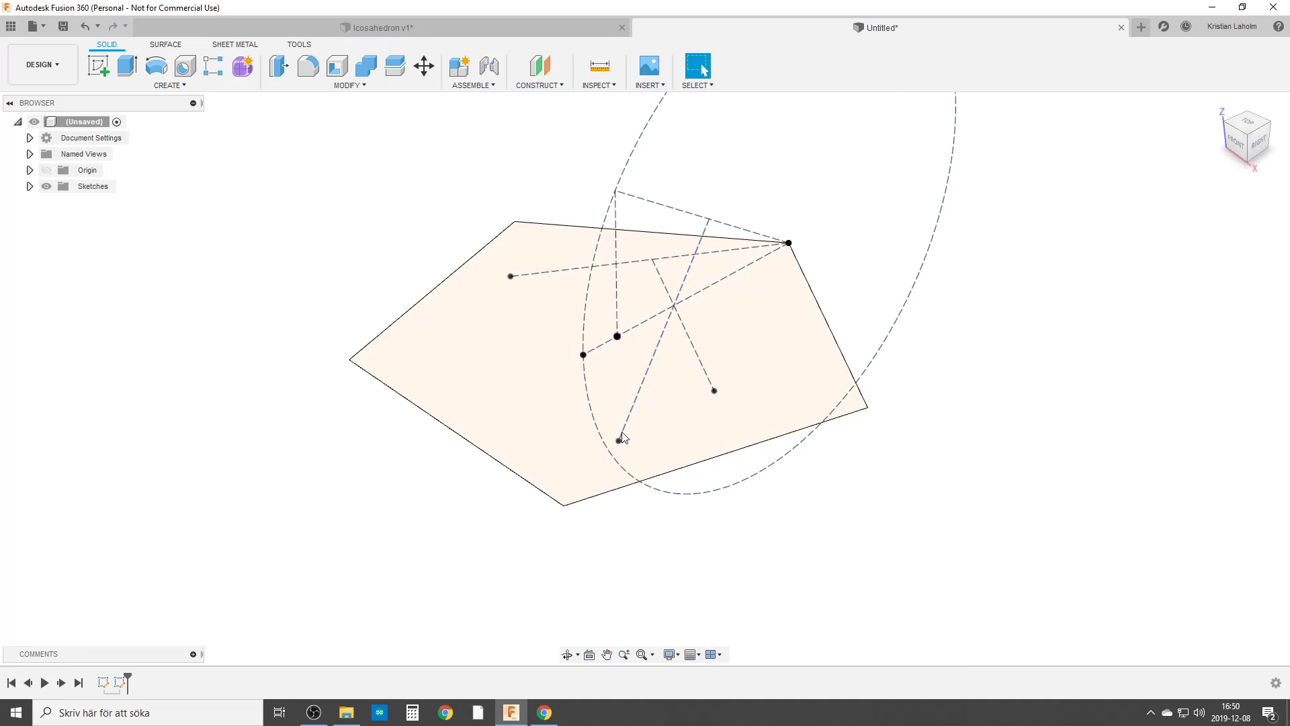
Step: Loft from the lower construction point to the pentagon as a new body
shift+middle_drag(680, 466, 631, 437)
middle_drag(934, 469, 747, 470)
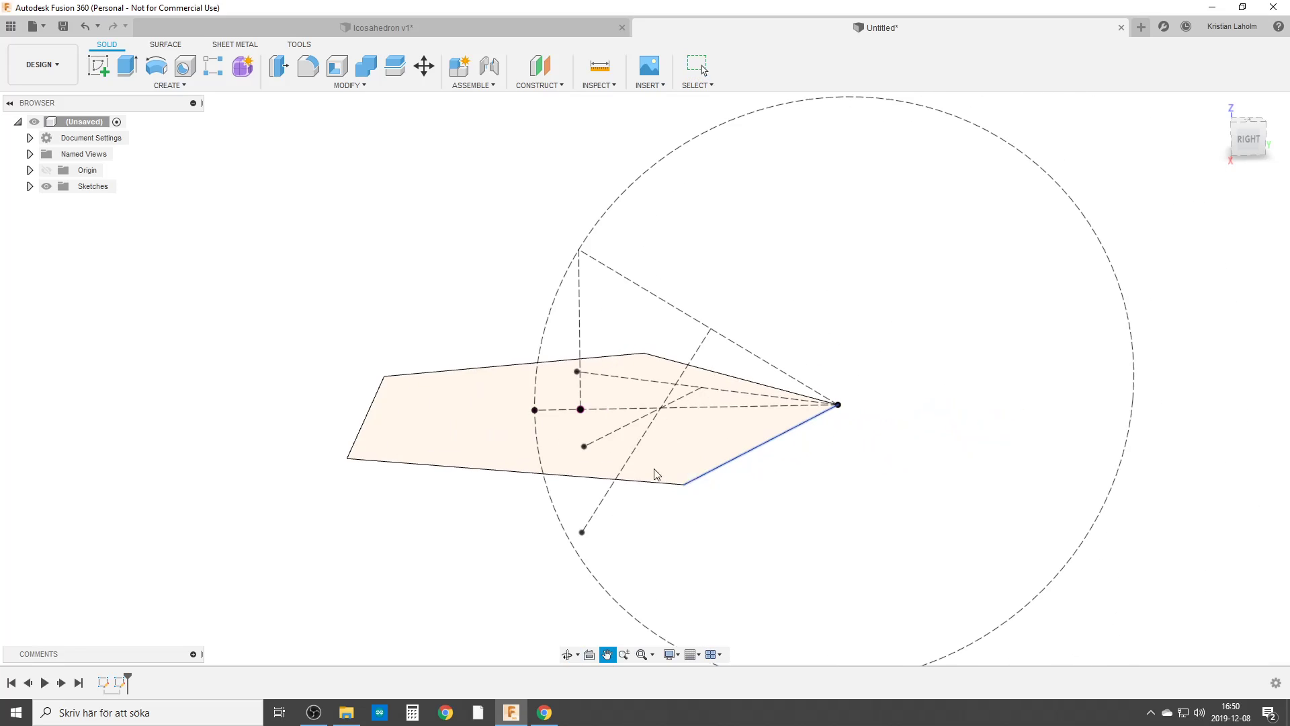
text(slof)
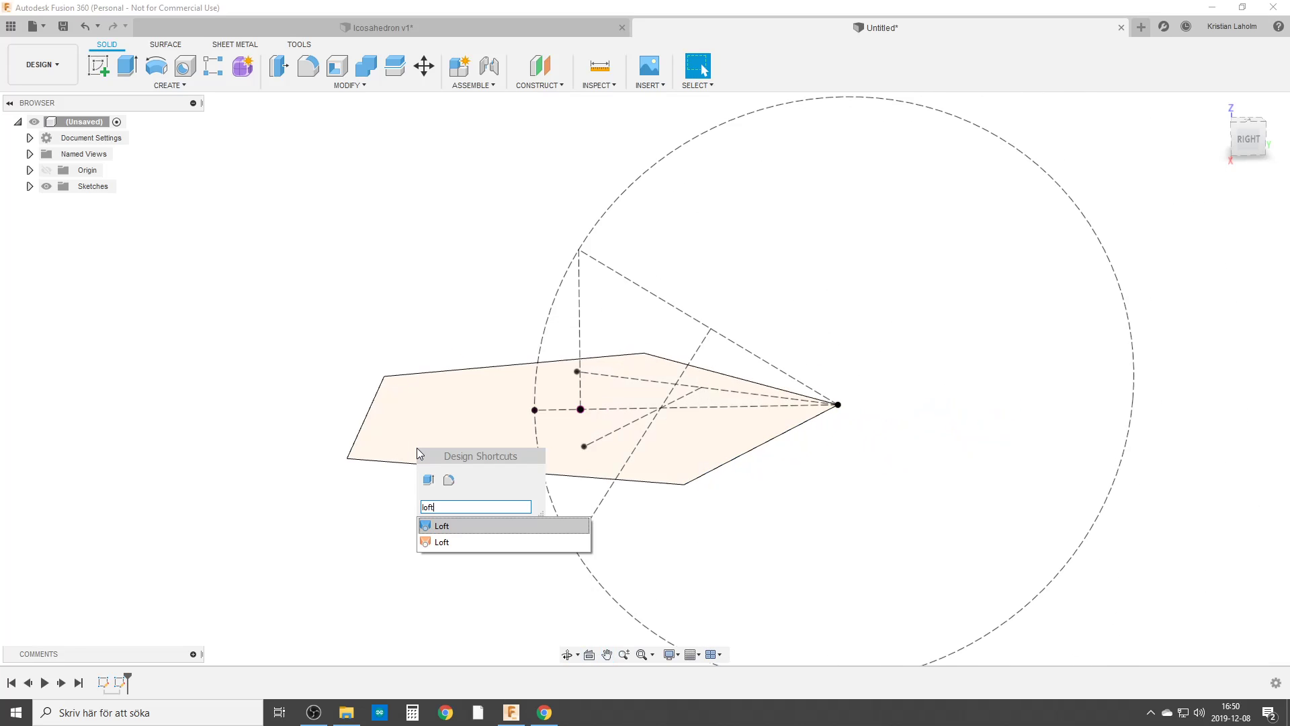
click(443, 526)
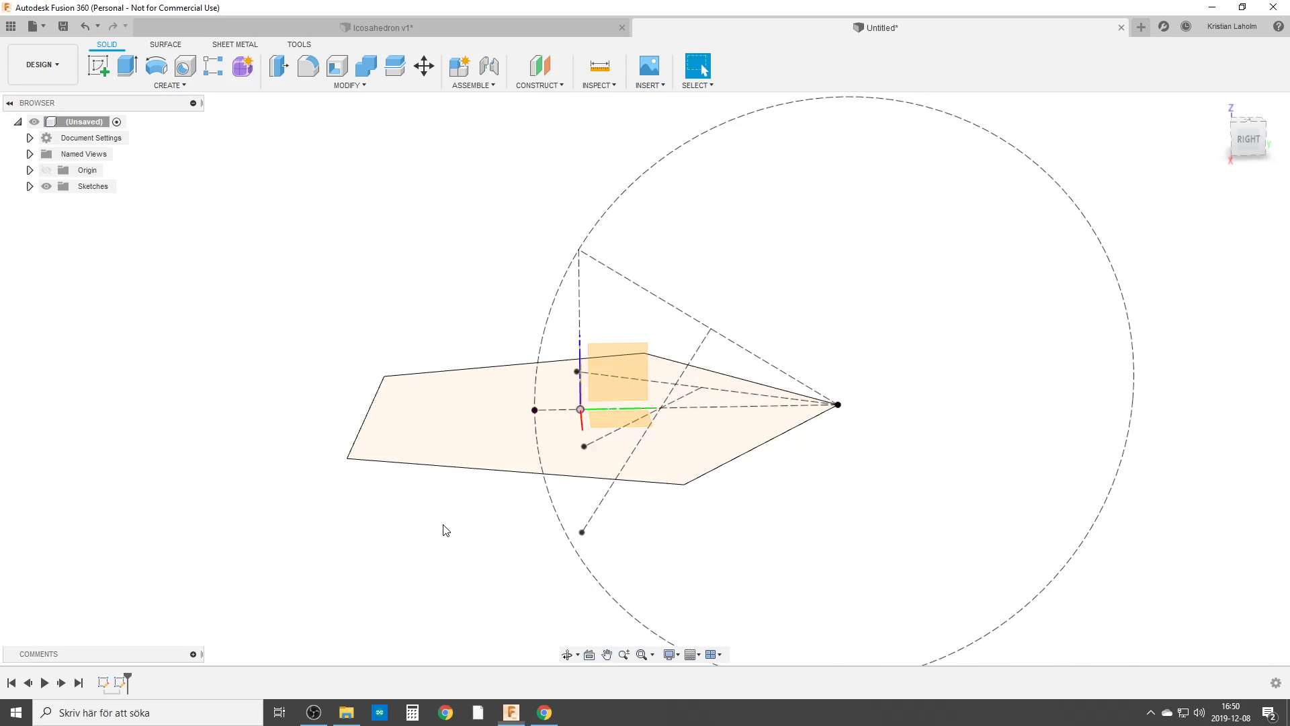
click(582, 535)
click(482, 428)
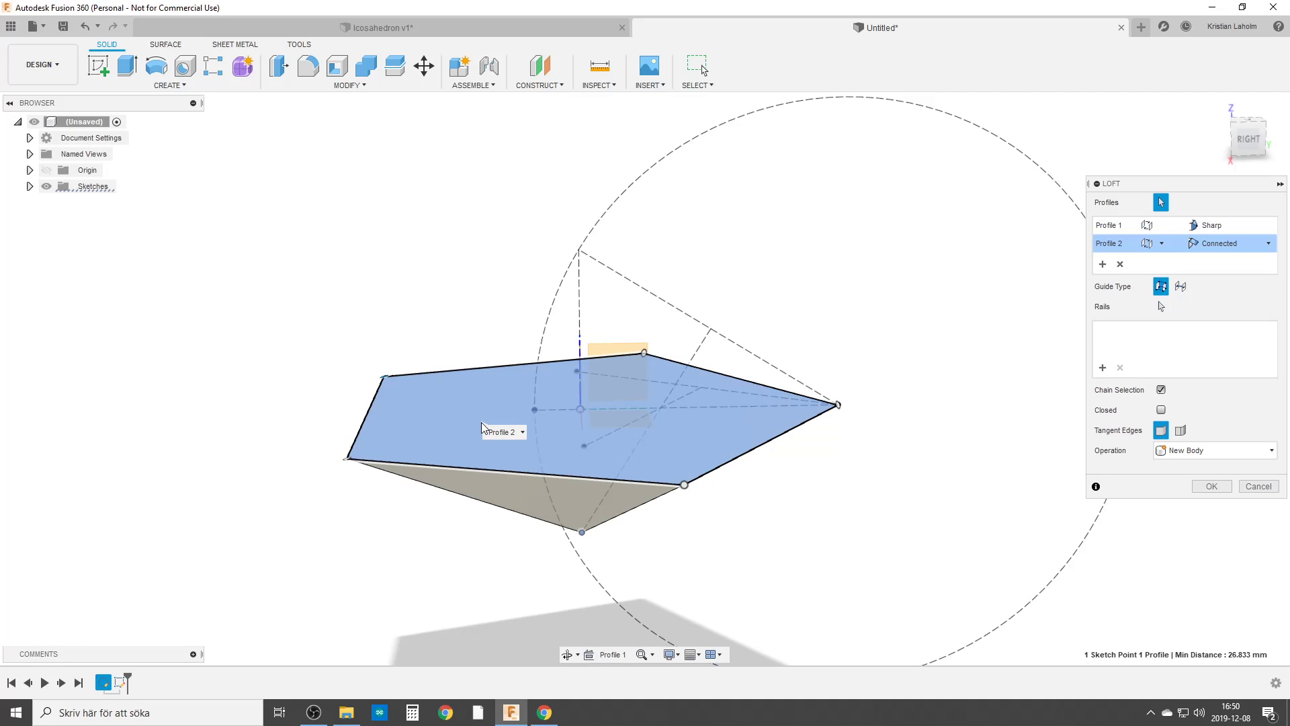
key(Return)
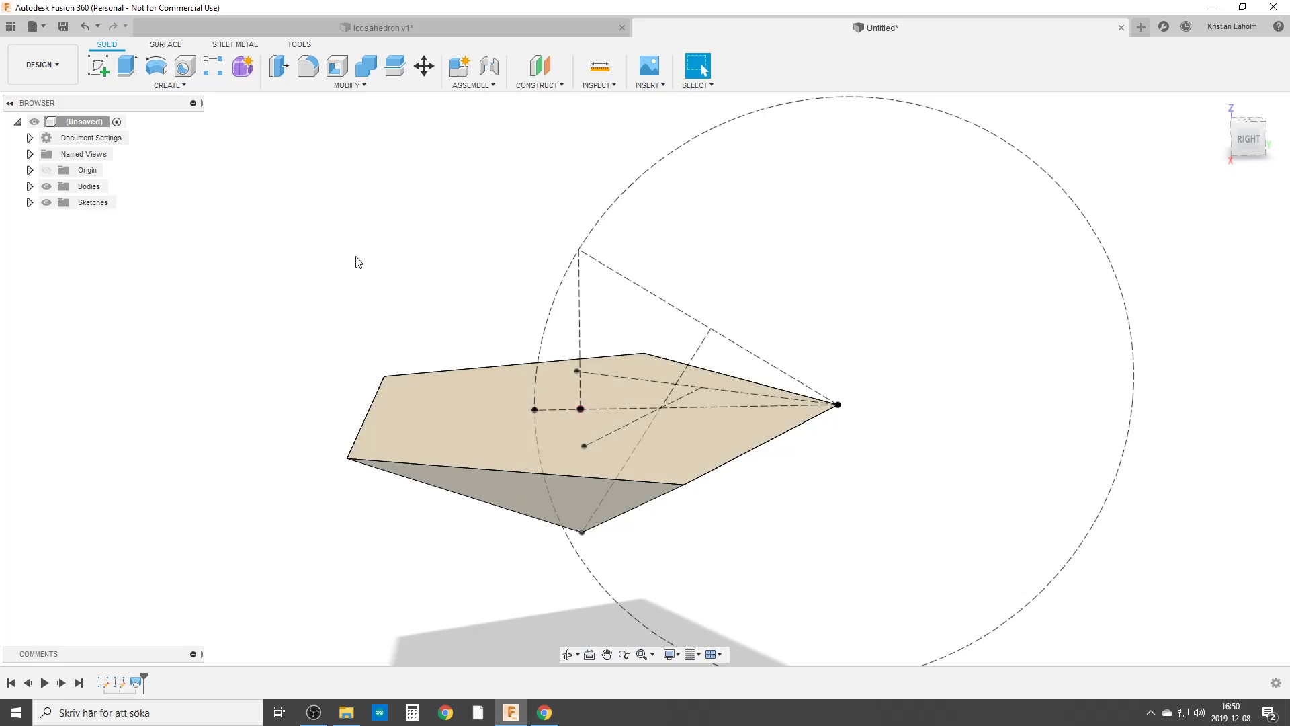
Step: Repeat Loft from the pentagon up to the top apex, joined into the double-pyramid body
right_click(356, 262)
click(356, 214)
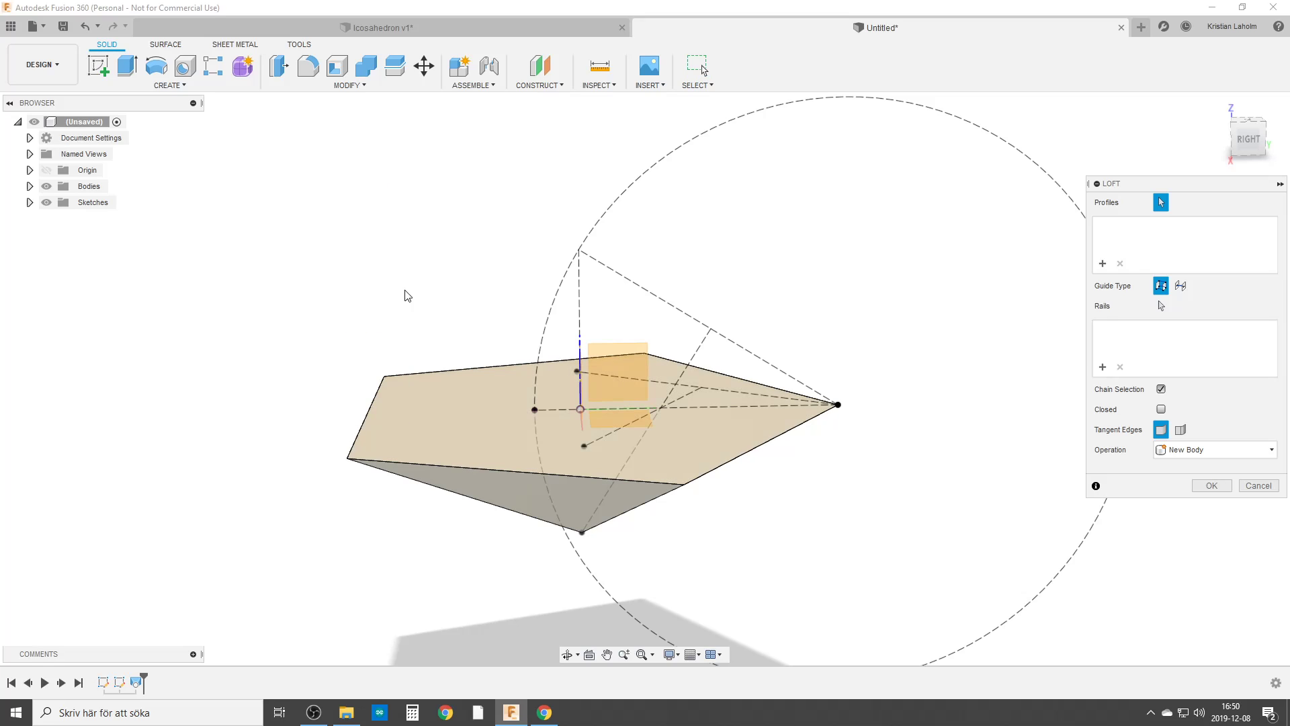
click(435, 429)
click(579, 250)
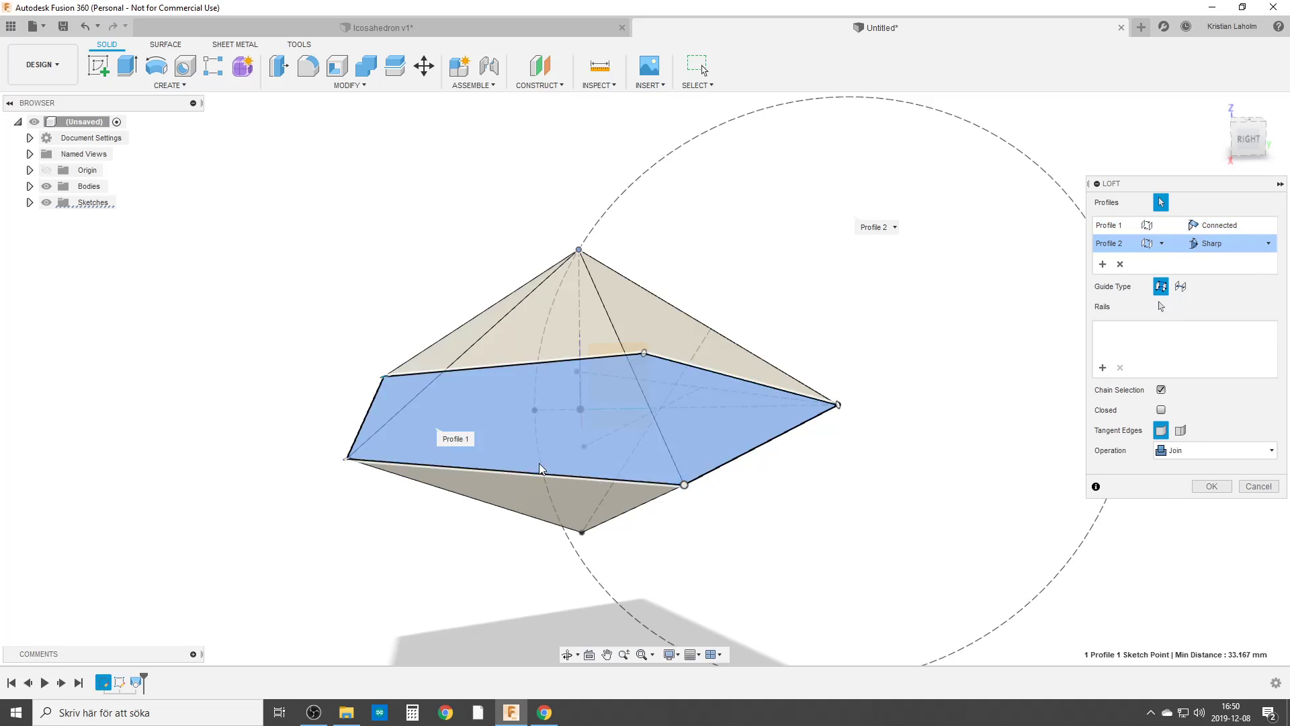
click(1212, 489)
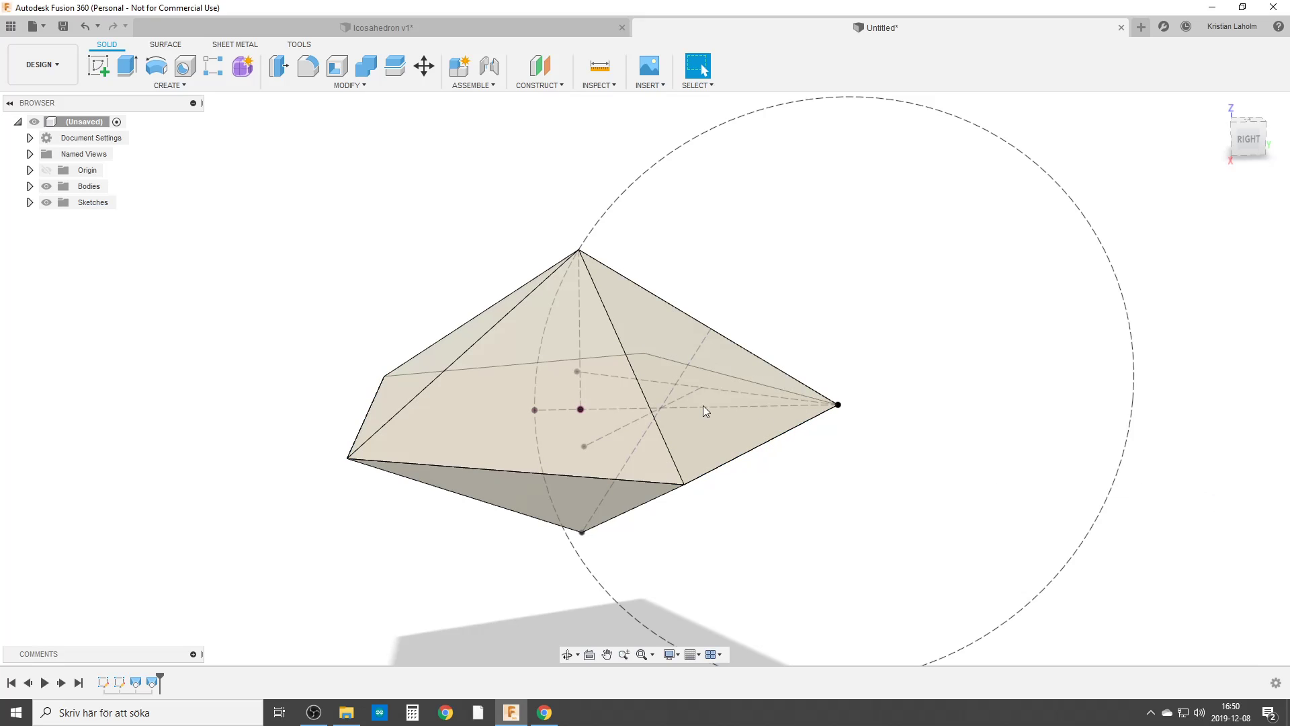
scroll(550, 419, down, 2)
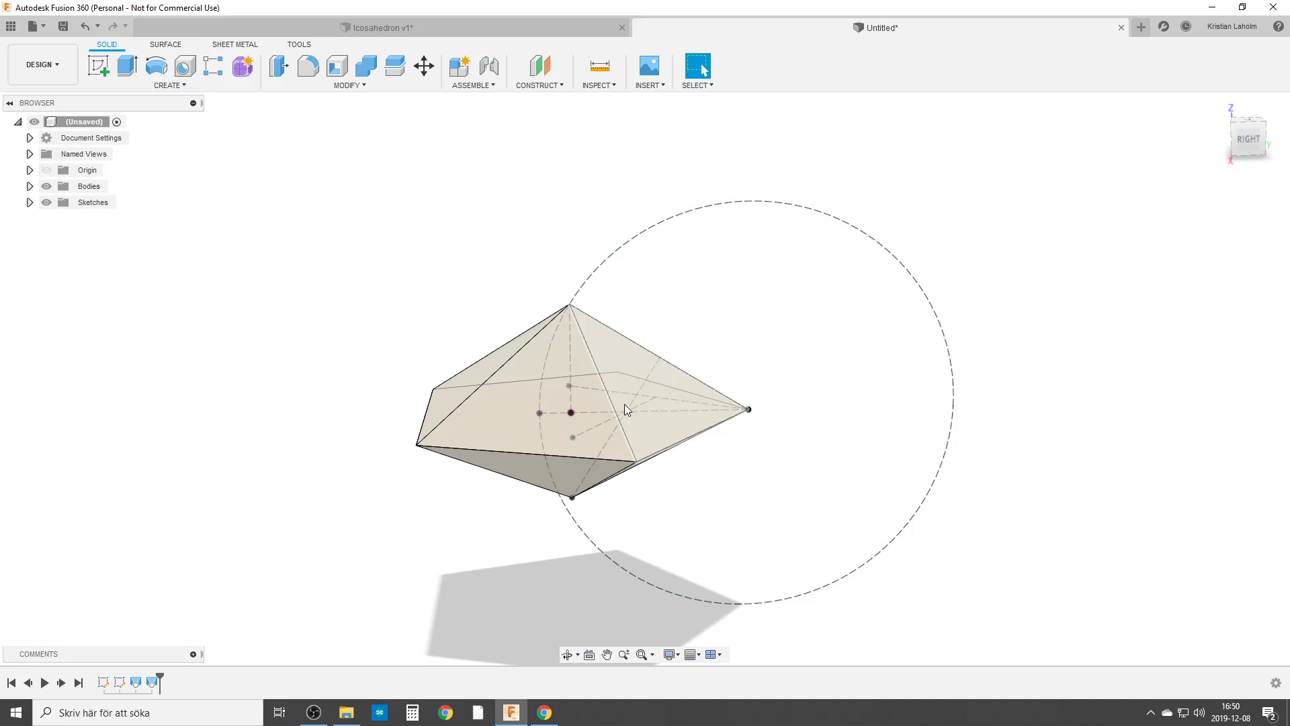
Step: Circular-pattern Body1 about the slanted lower edge with quantity 5, creating Body1–Body5
click(29, 185)
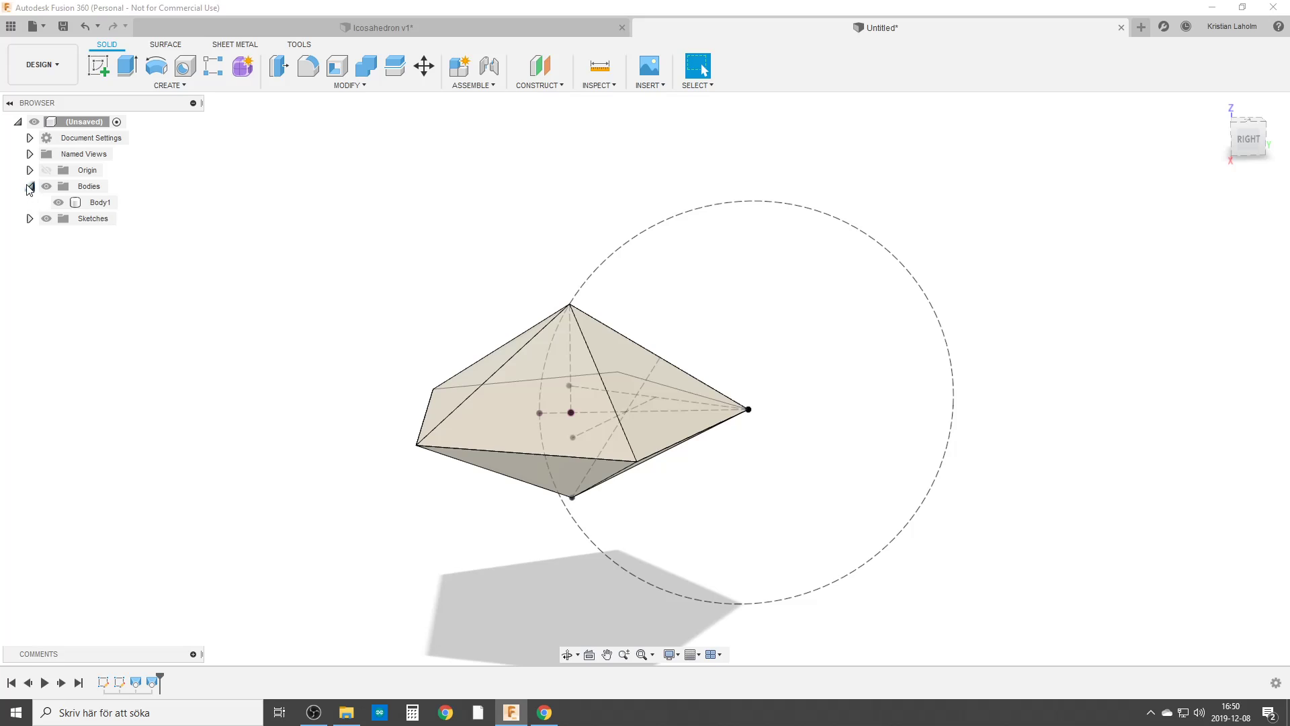
scroll(708, 495, up, 1)
scroll(672, 455, up, 1)
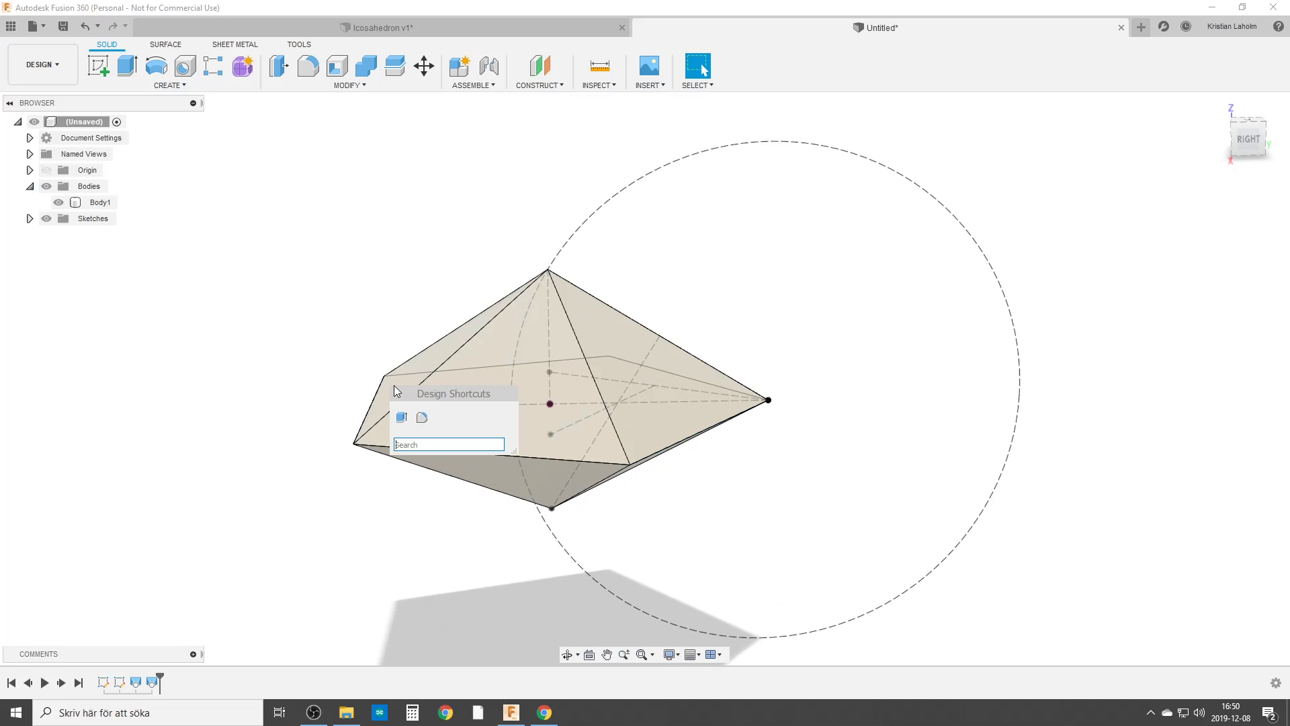
text(scirc)
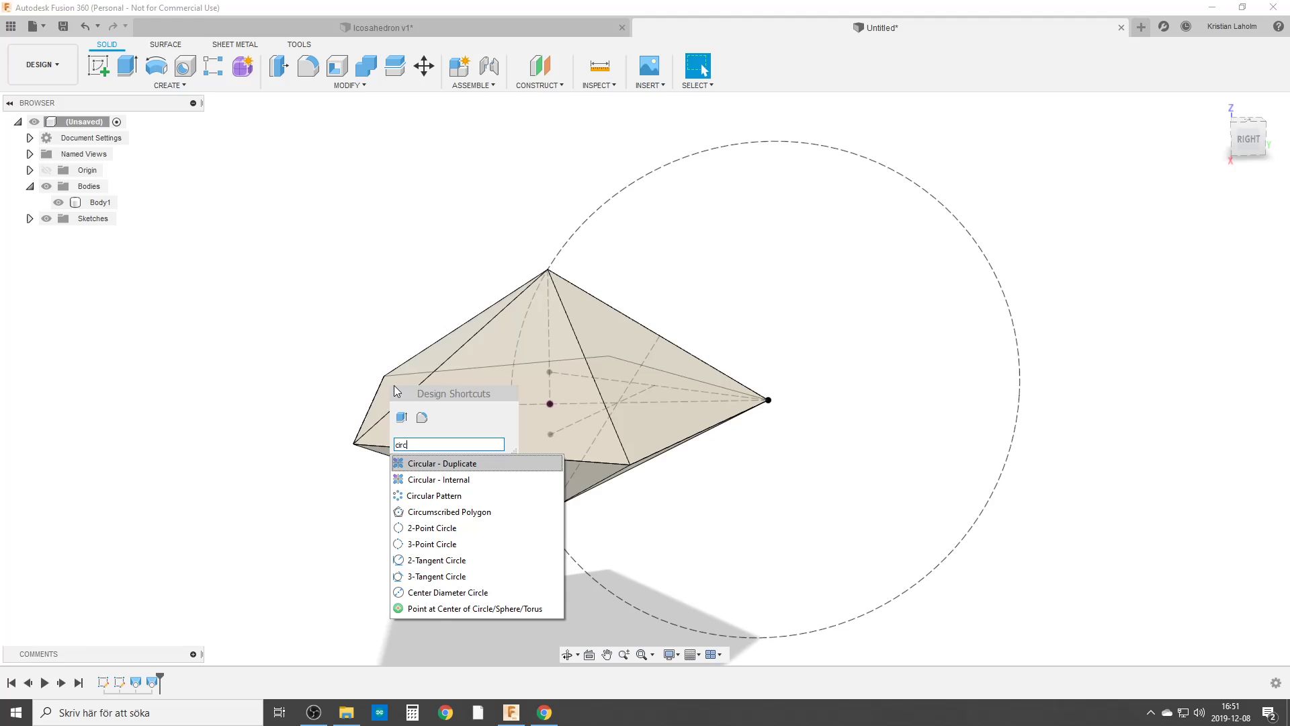
click(450, 498)
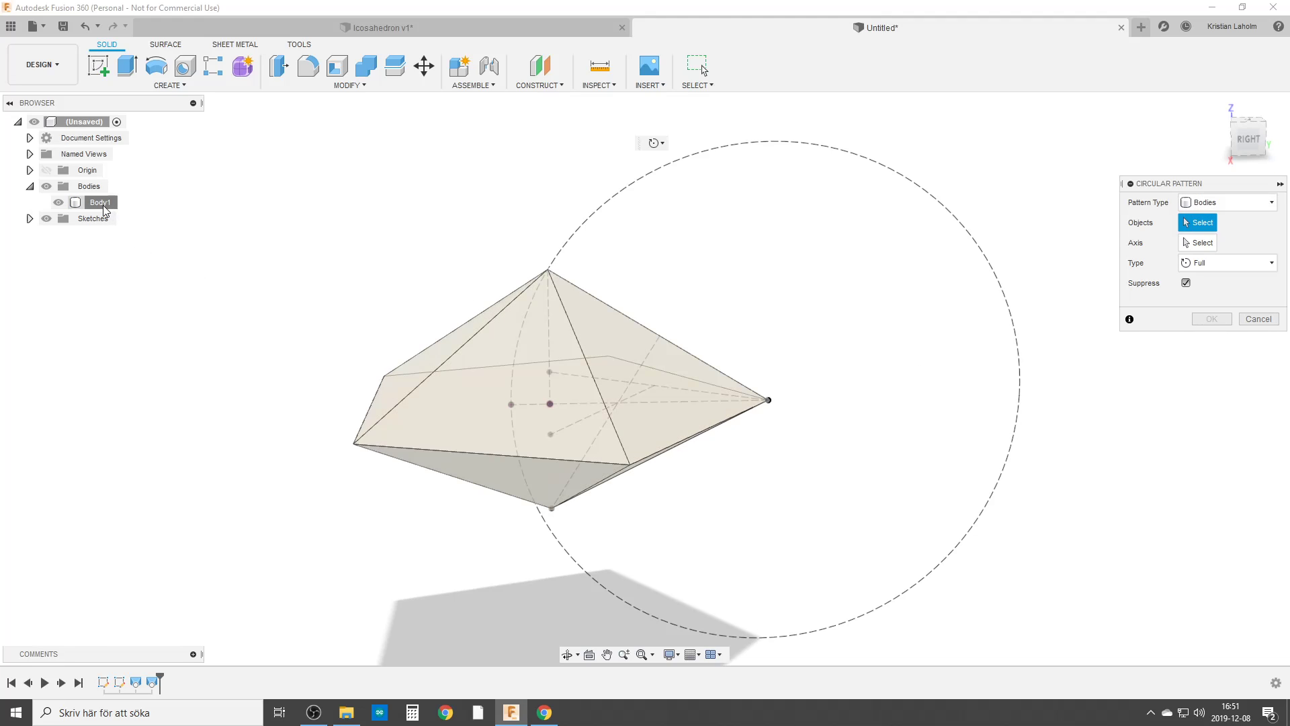
click(656, 399)
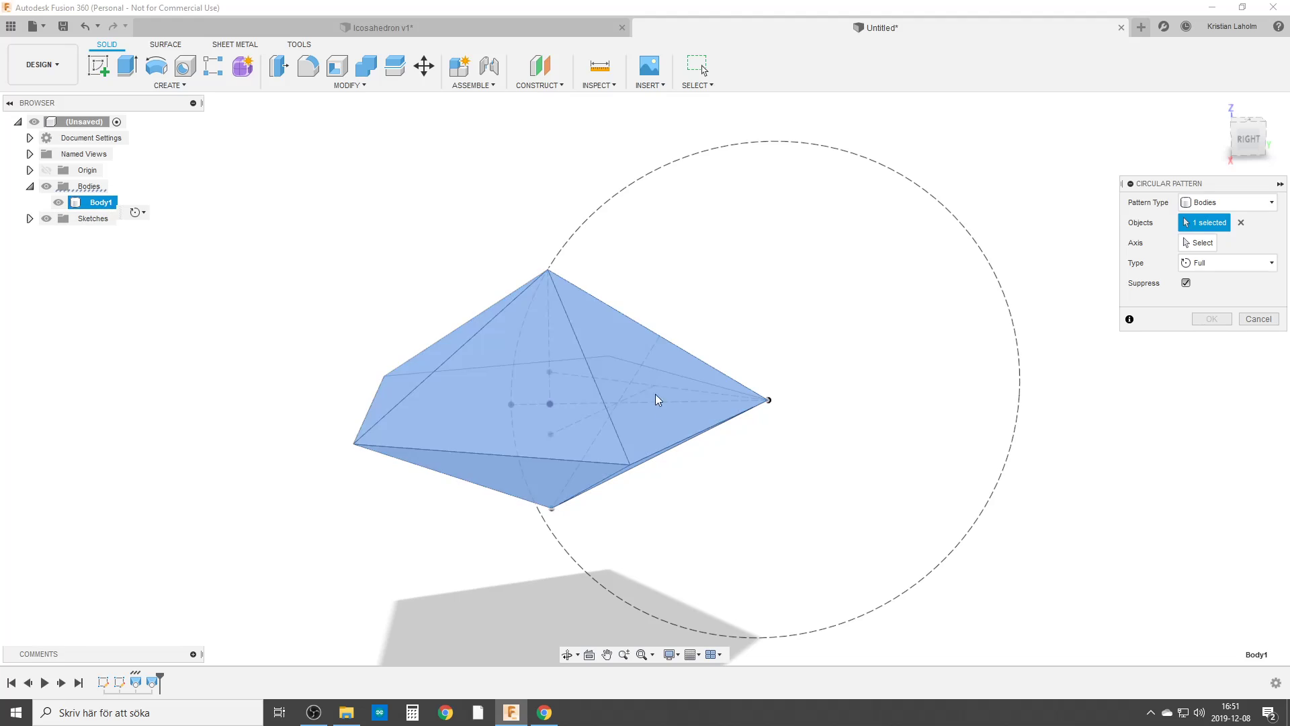
click(1198, 243)
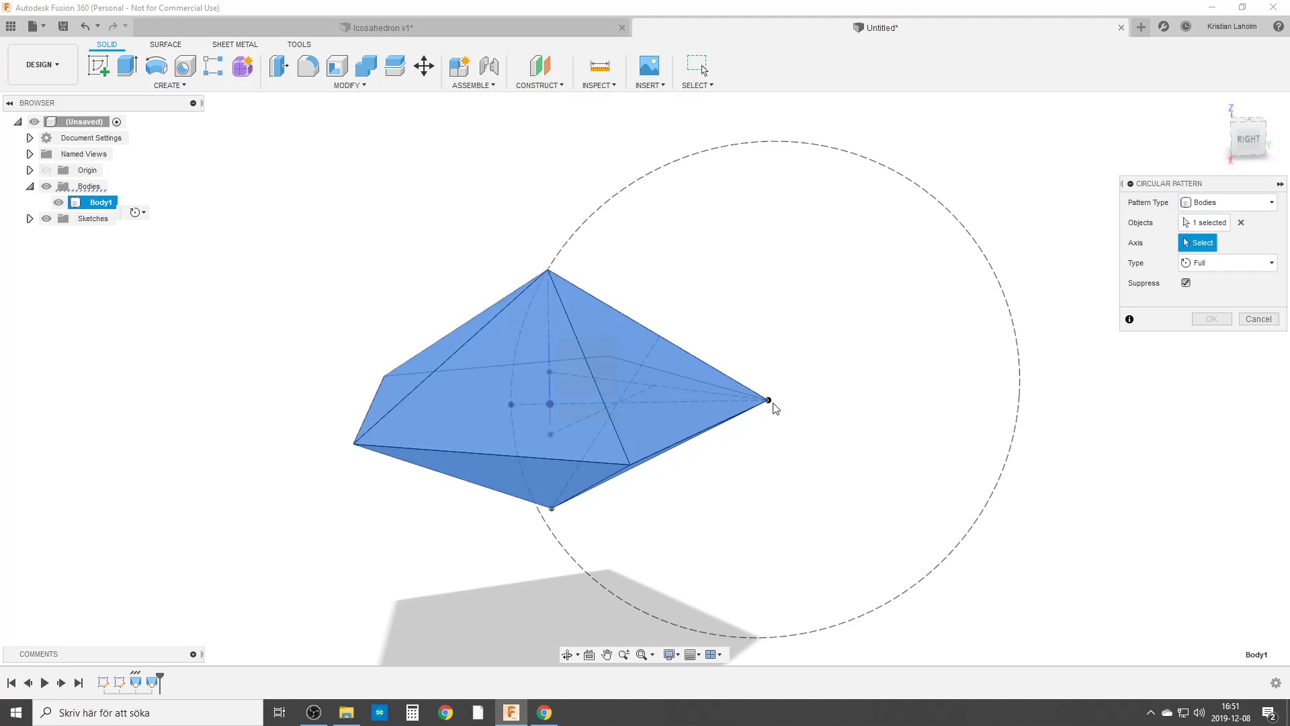
shift+middle_drag(677, 526, 605, 484)
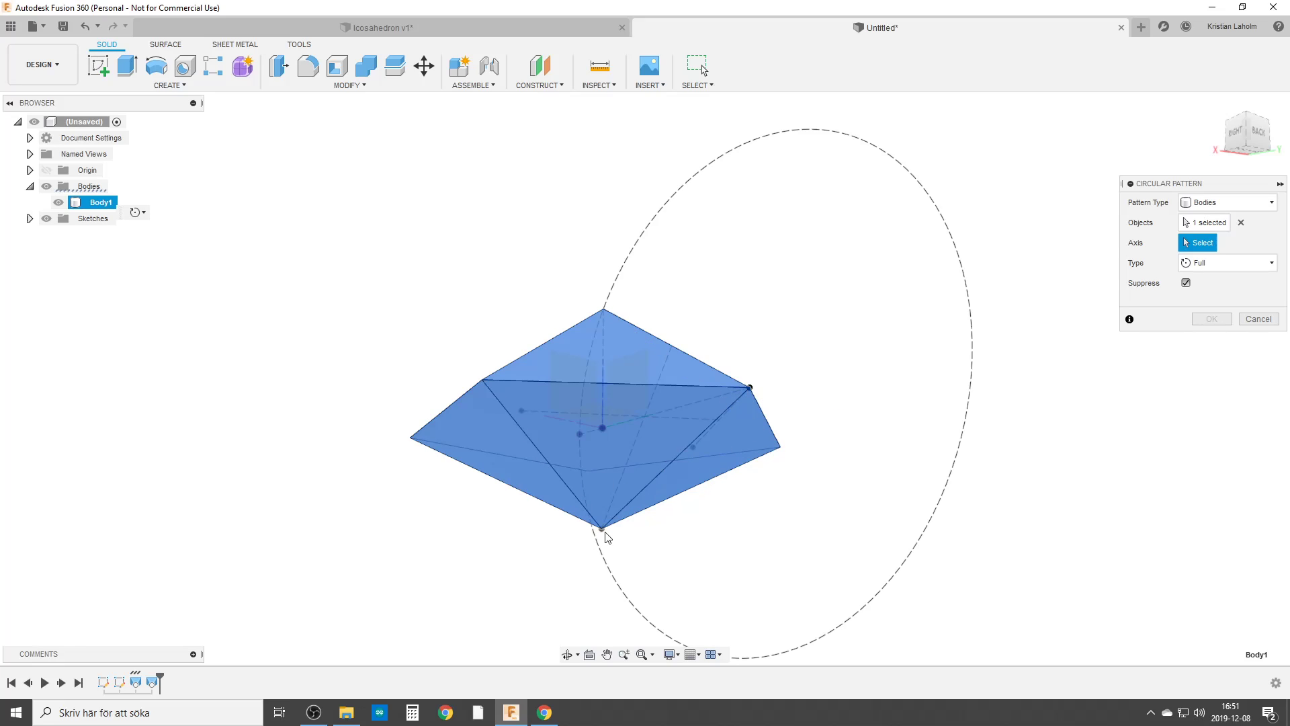
shift+middle_drag(669, 511, 676, 470)
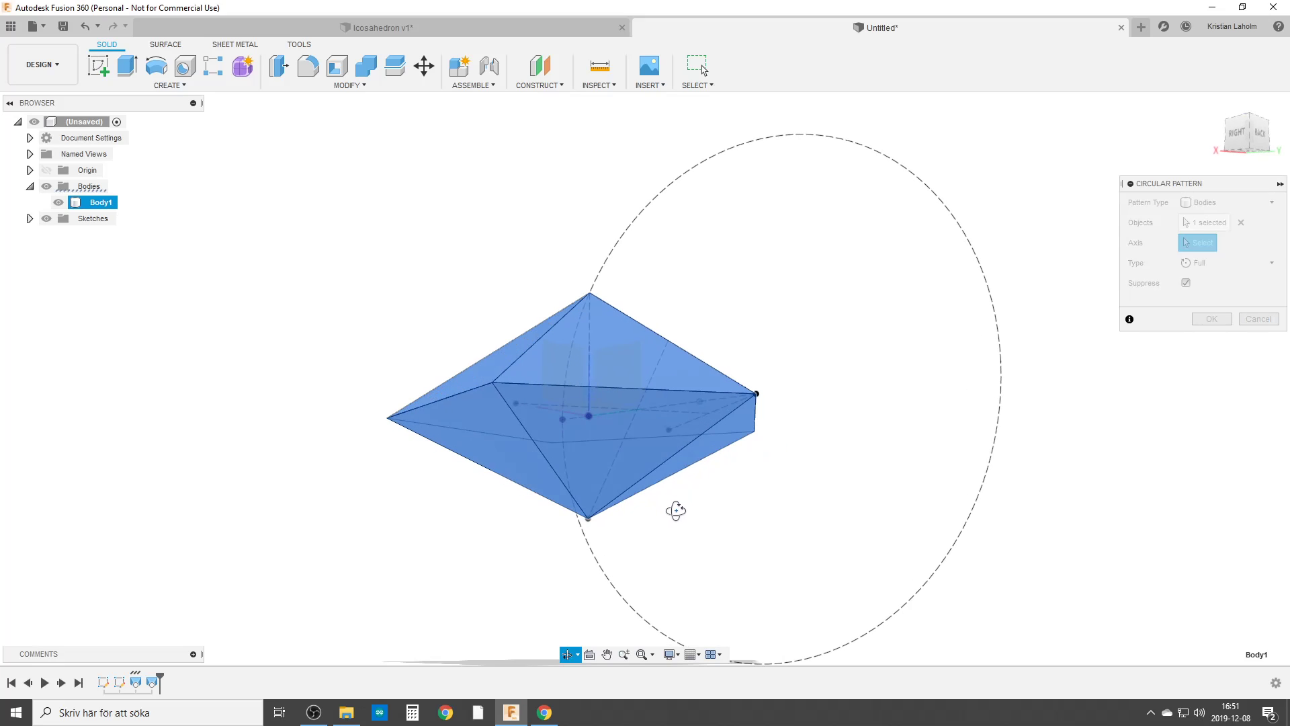
click(677, 459)
text(5)
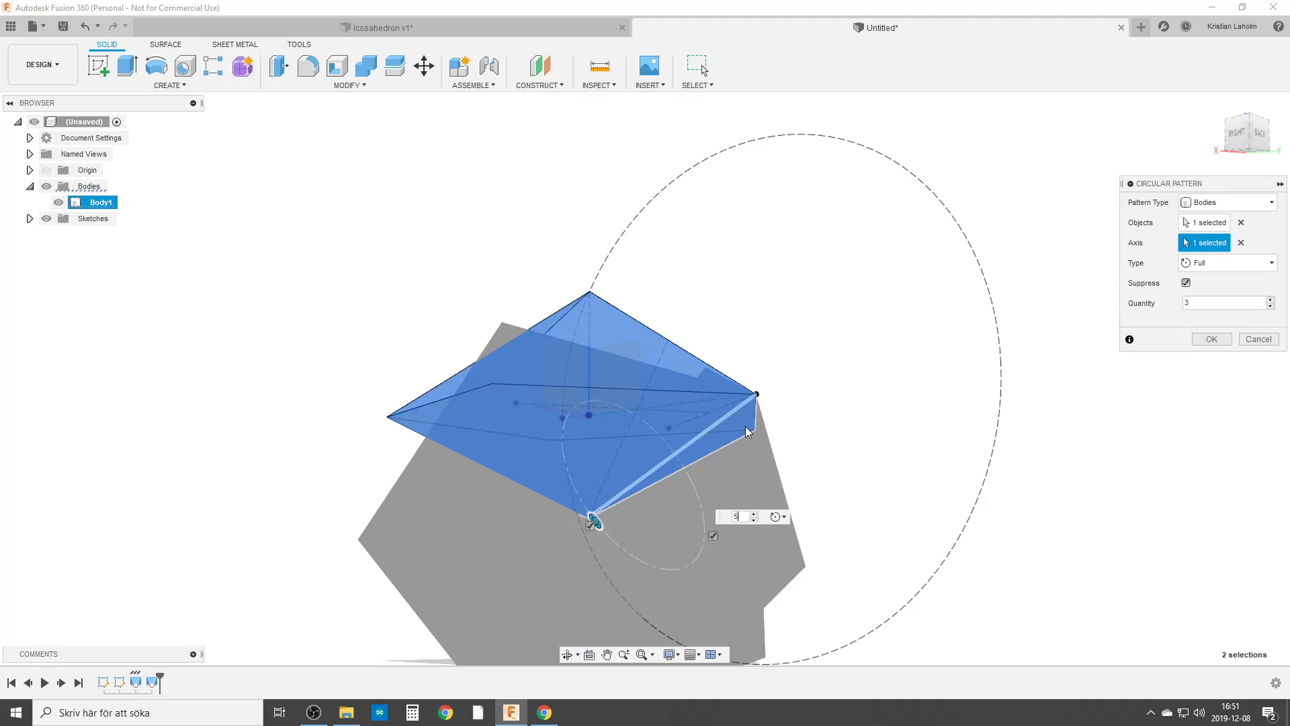
key(Return)
scroll(553, 476, down, 2)
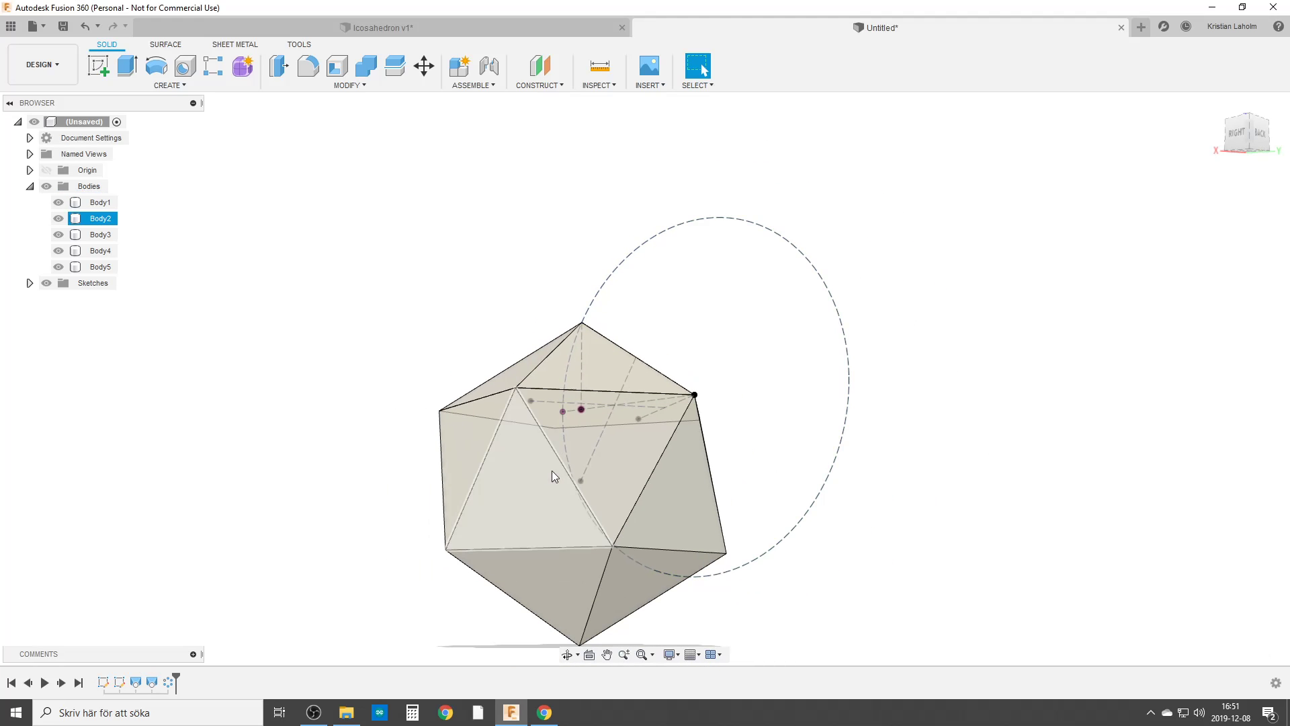
Step: Orbit the five-body shell to a symmetric front view
mouse_move(553, 476)
shift+middle_down()
mouse_move(530, 484)
mouse_move(575, 506)
mouse_move(680, 475)
shift+middle_up()
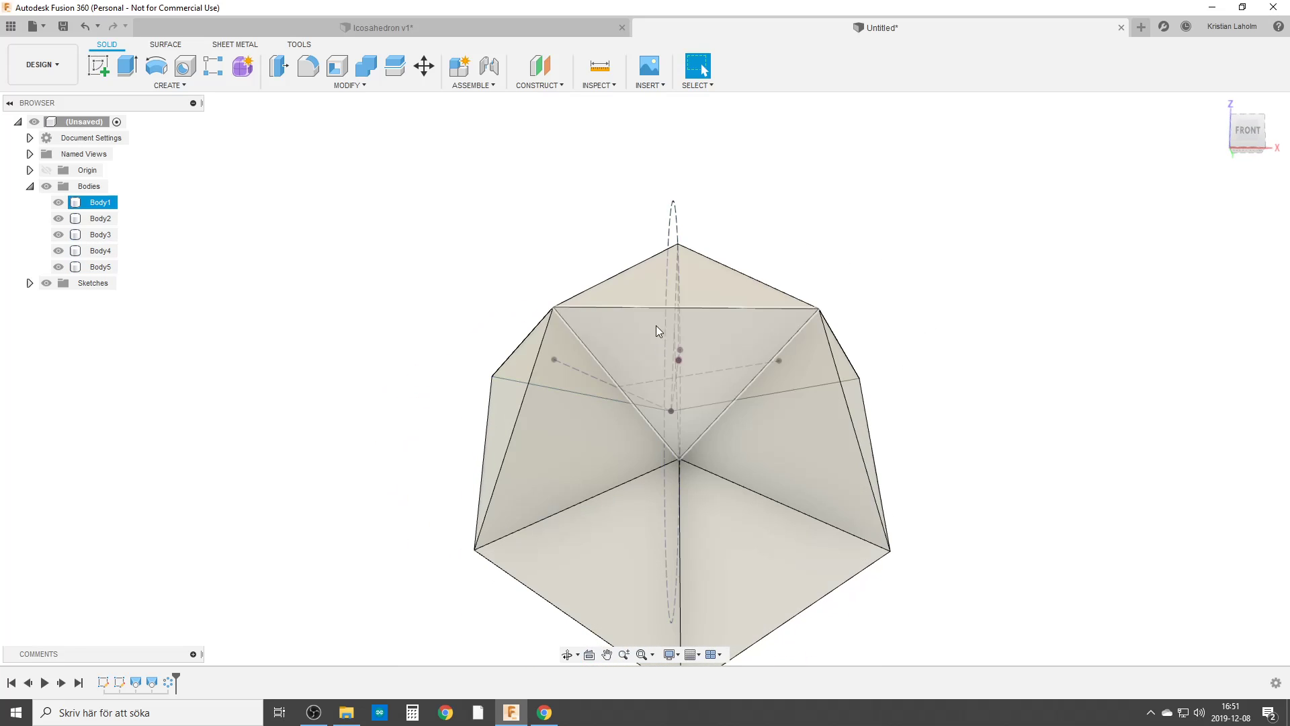
shift+middle_drag(657, 330, 265, 445)
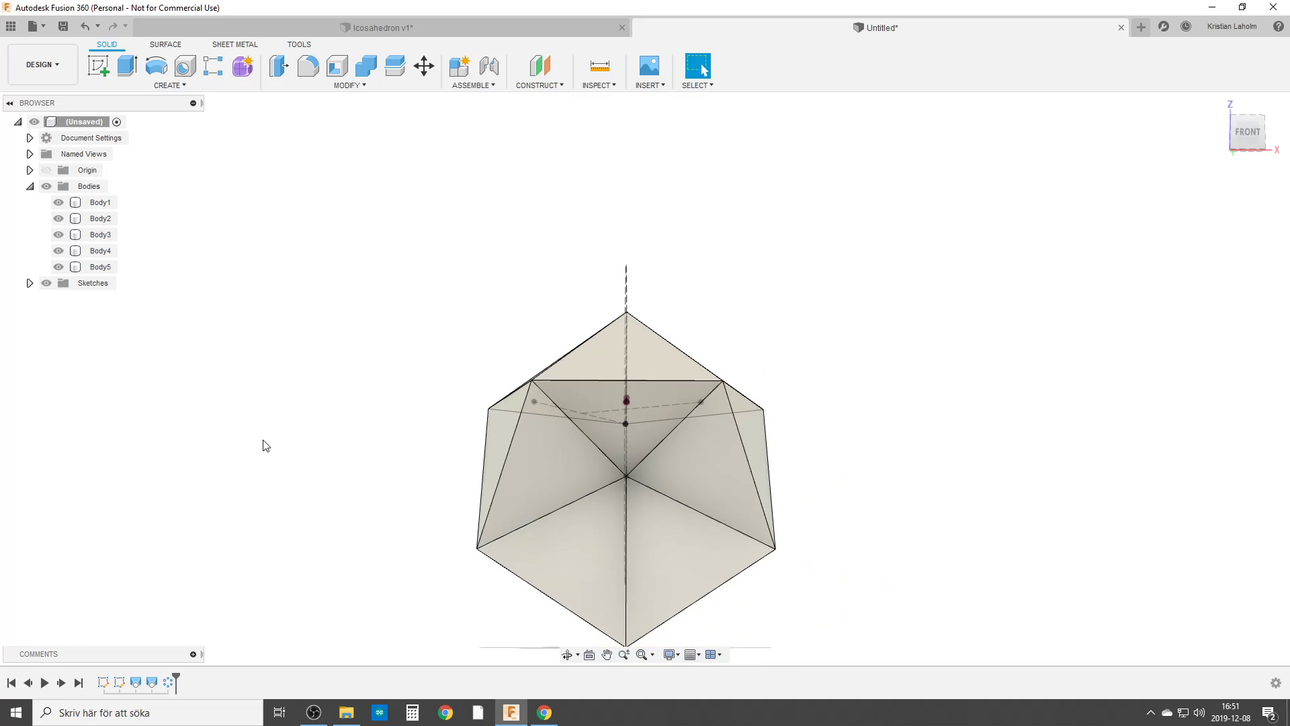
text(smirr)
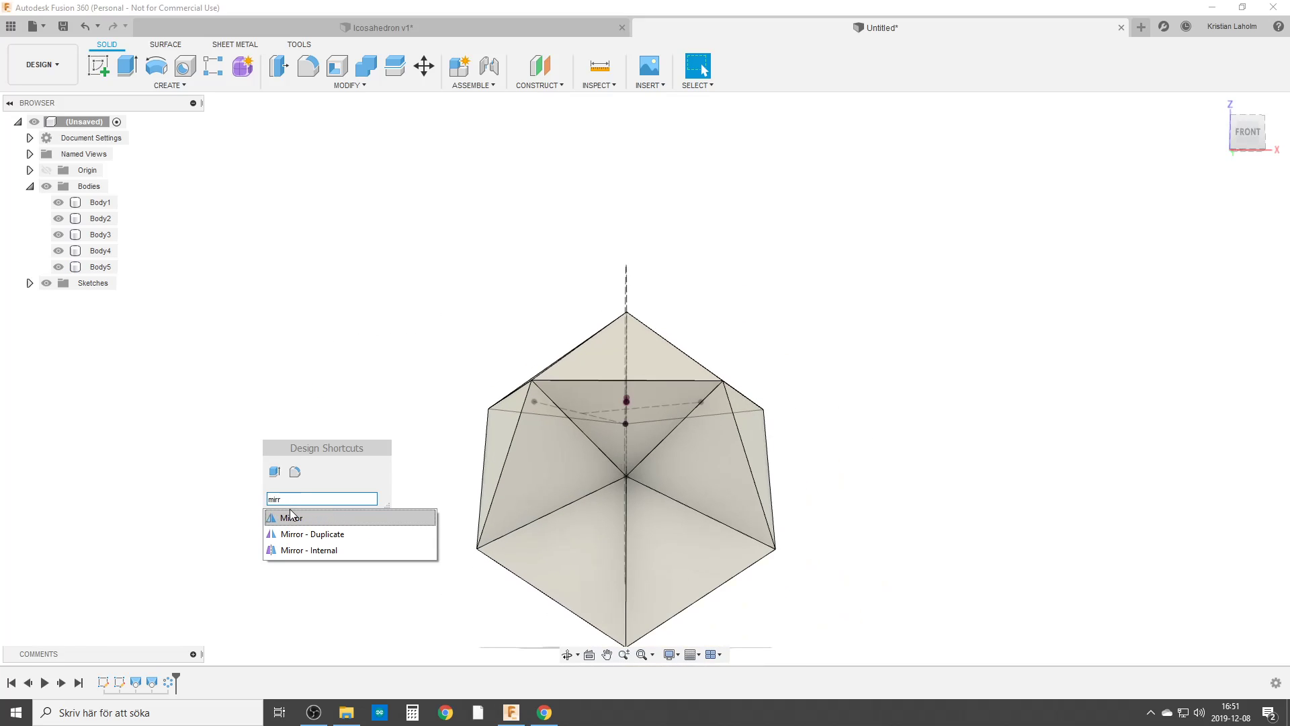
Step: Mirror Body1 across the selected model plane, adding Body6 to close the icosahedron
click(290, 516)
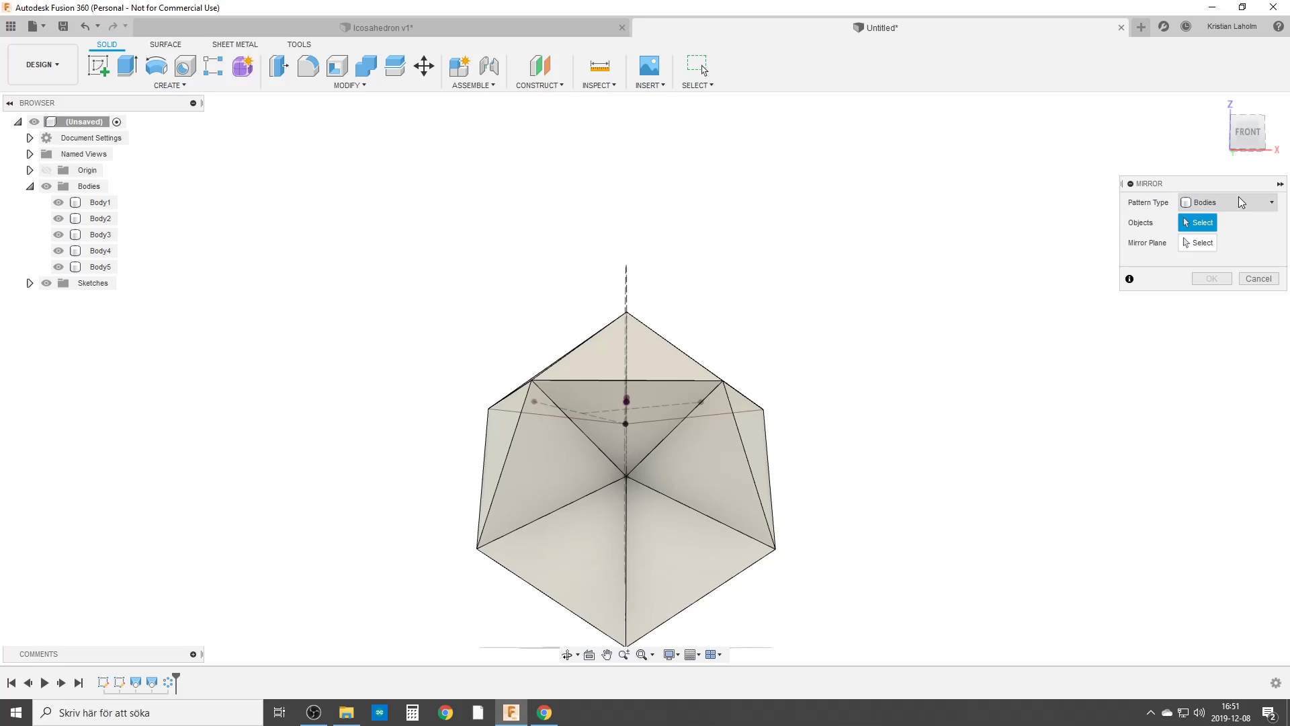
click(100, 201)
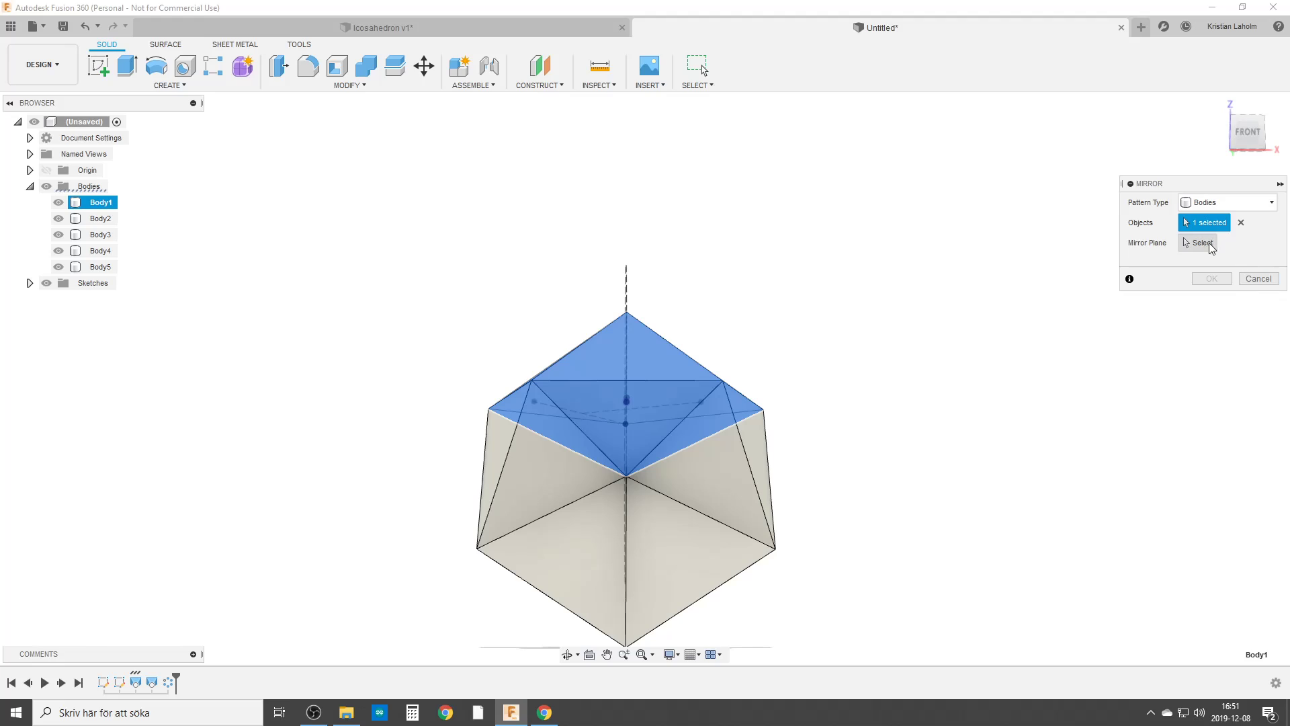
click(1199, 244)
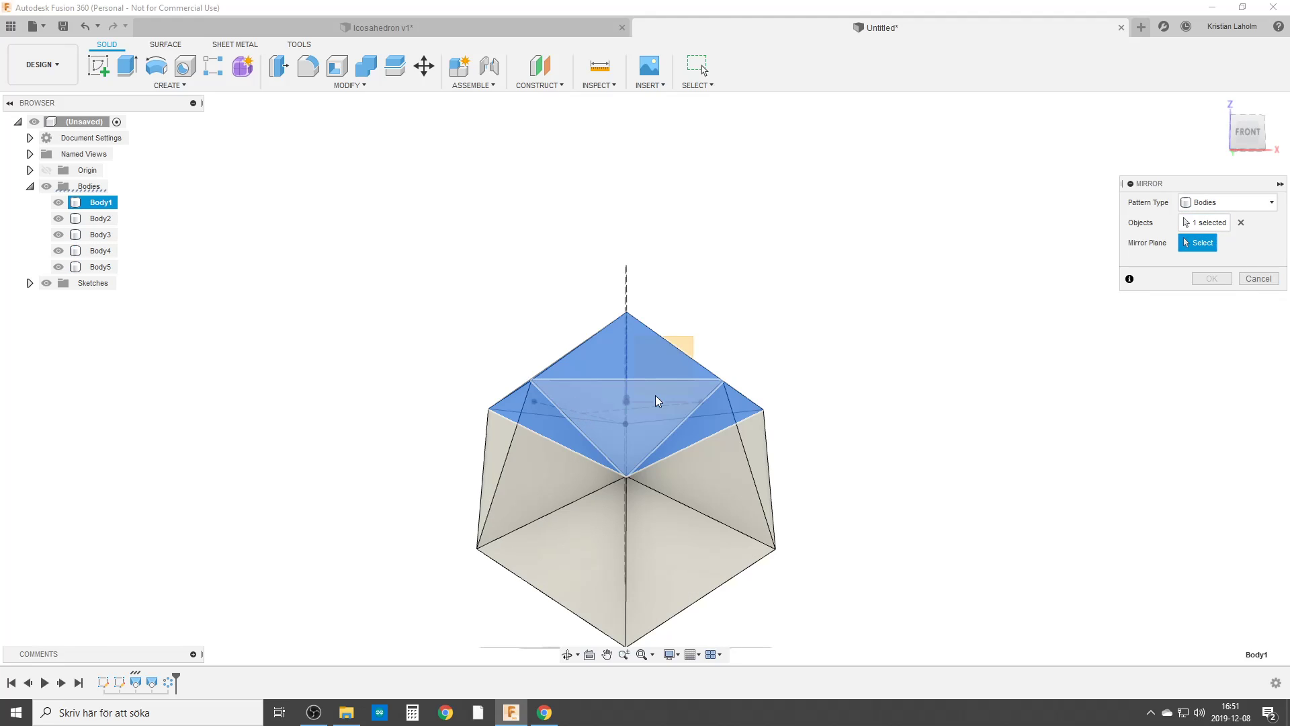
click(604, 409)
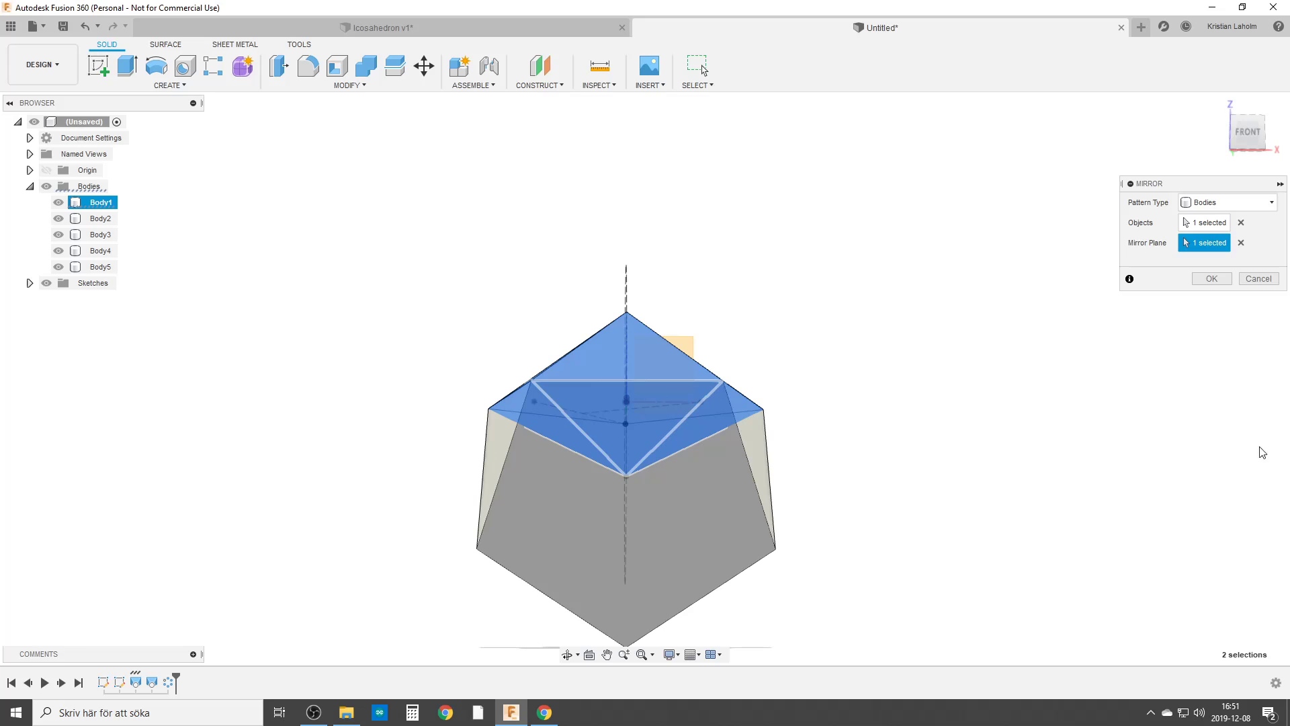
click(1211, 278)
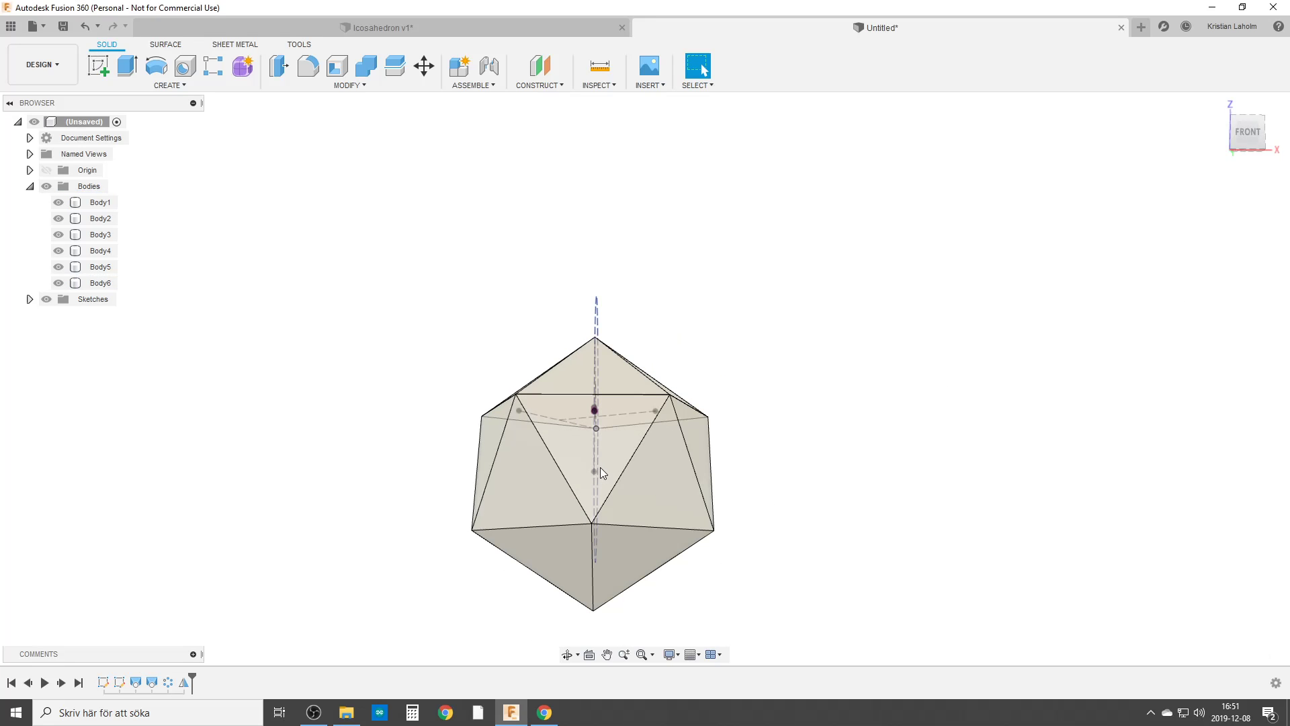
mouse_move(596, 471)
shift+middle_down()
mouse_move(580, 504)
mouse_move(297, 325)
shift+middle_up()
Step: Combine Body1 as target with Body2–Body6 as tool bodies using Join into a single Body1
click(343, 86)
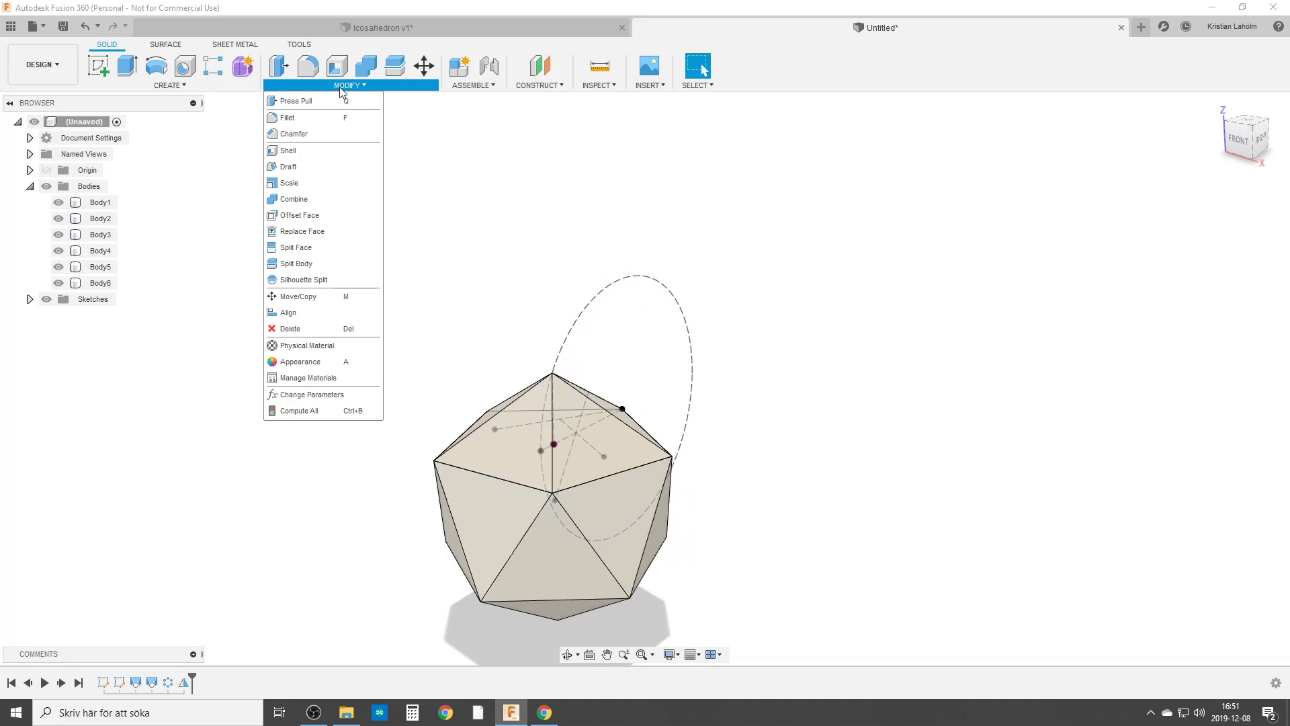
click(310, 200)
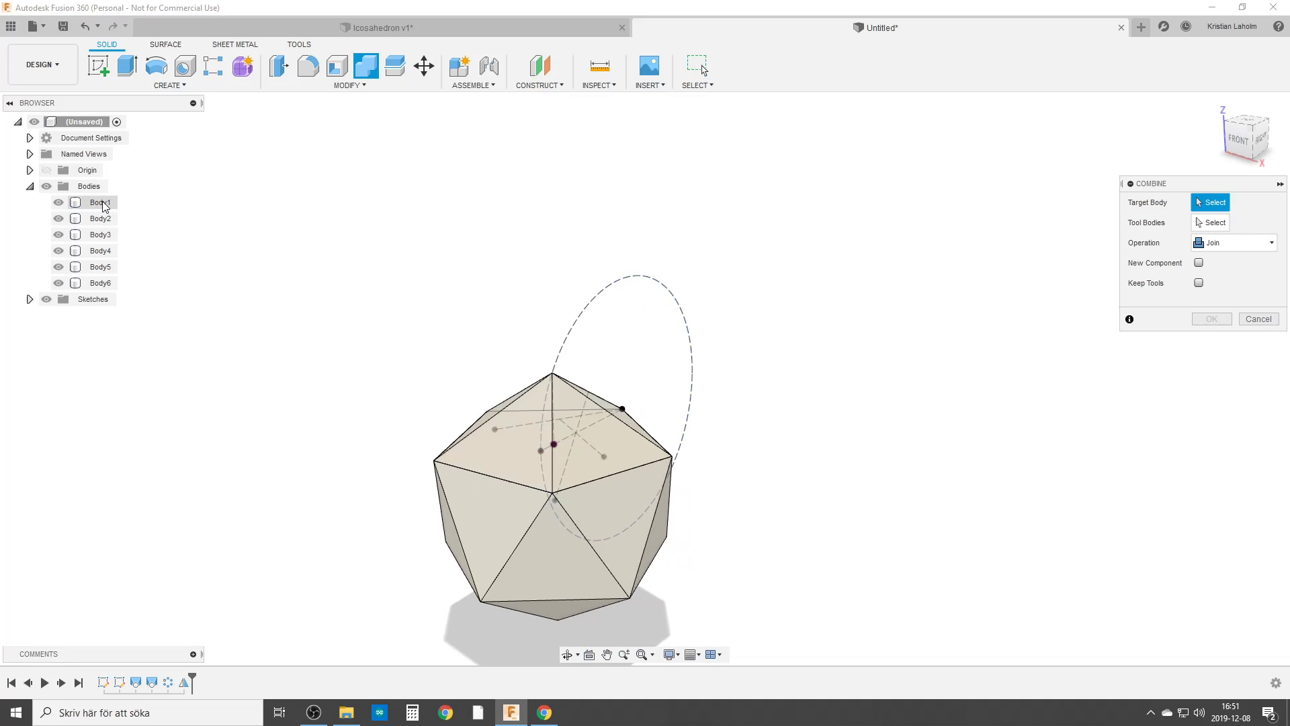
click(105, 202)
click(98, 219)
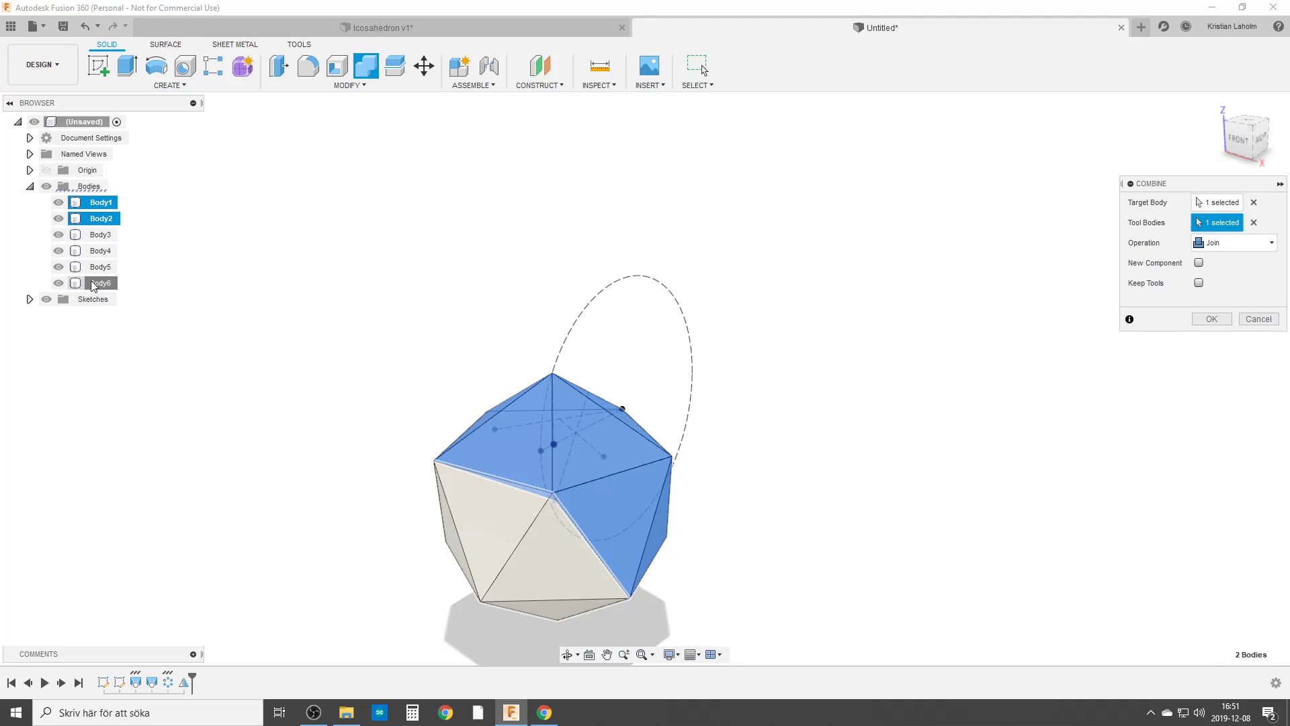
shift+click(101, 282)
key(Return)
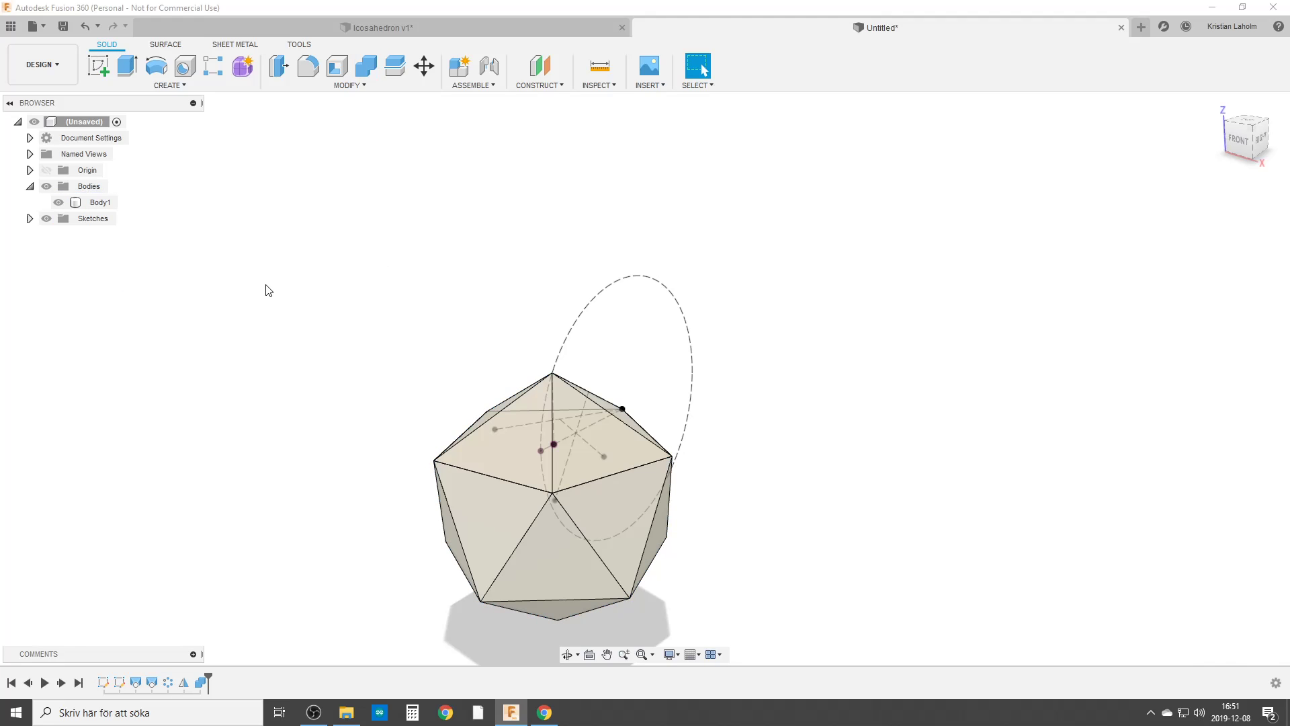
shift+middle_drag(617, 469, 471, 391)
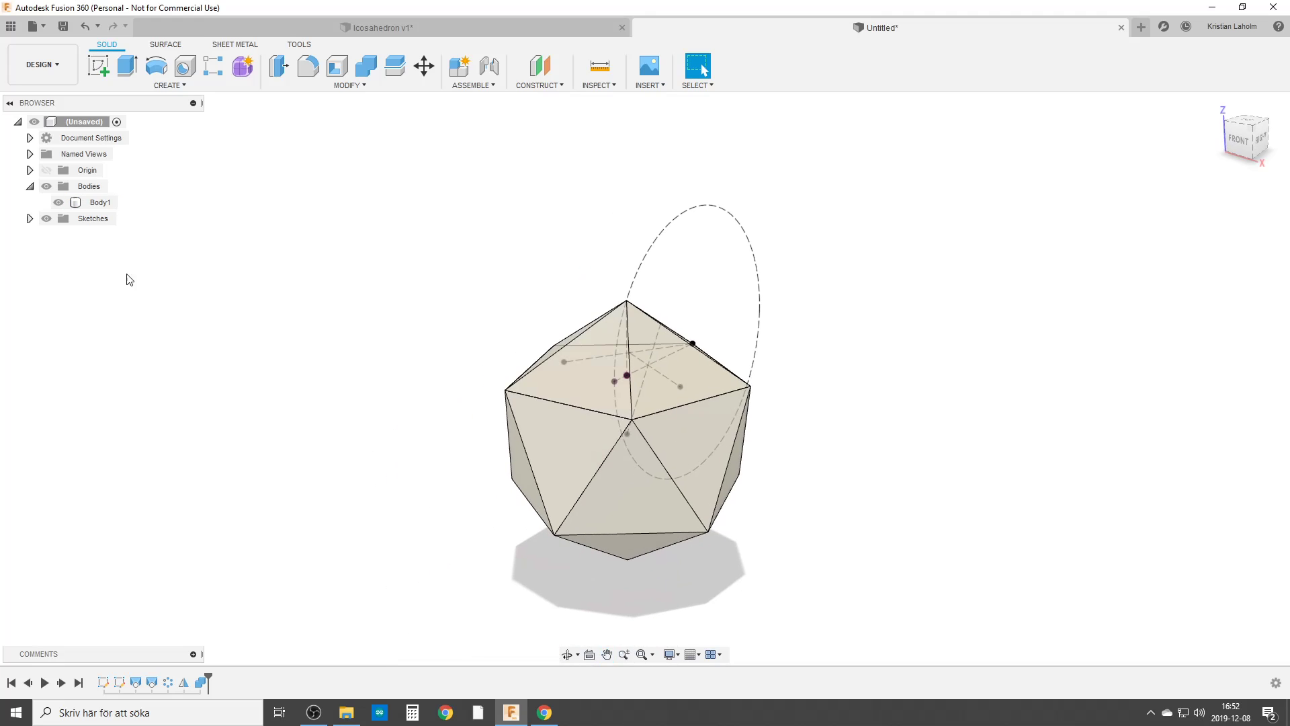
Step: Hide the sketches and measure 120.00 mm between the top and bottom vertices
click(46, 219)
click(600, 66)
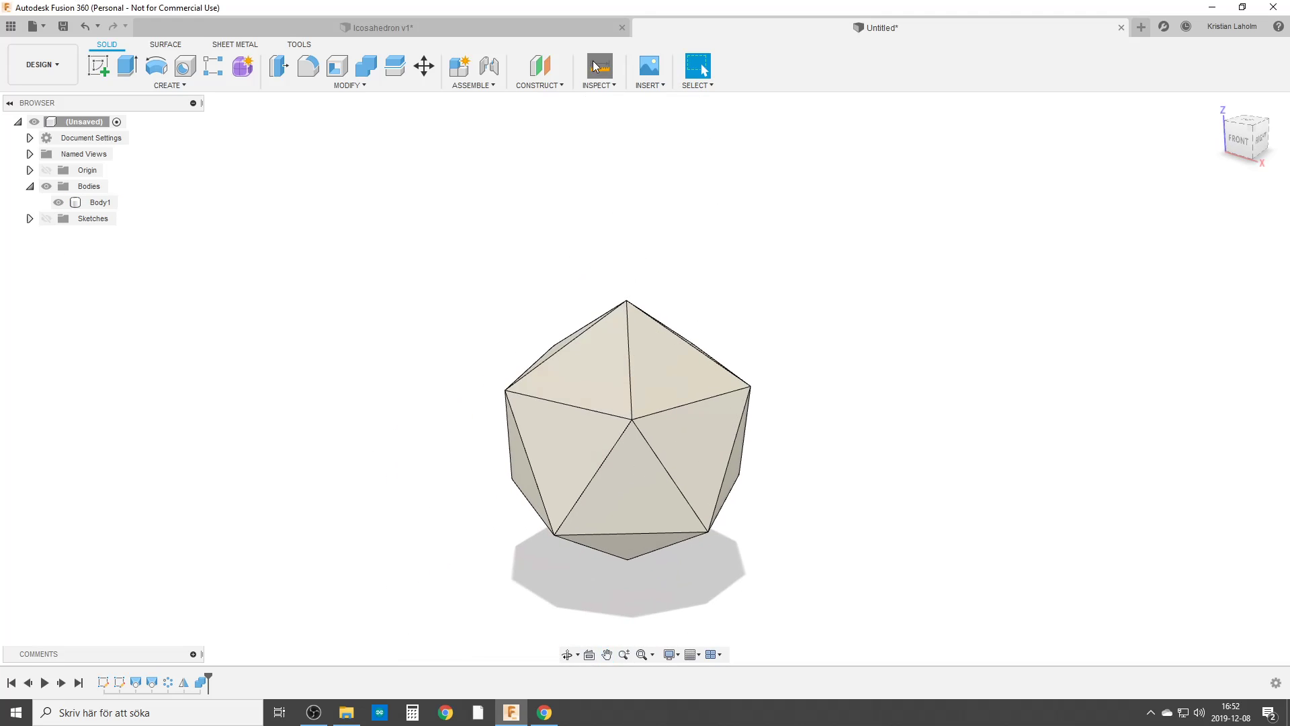
click(627, 299)
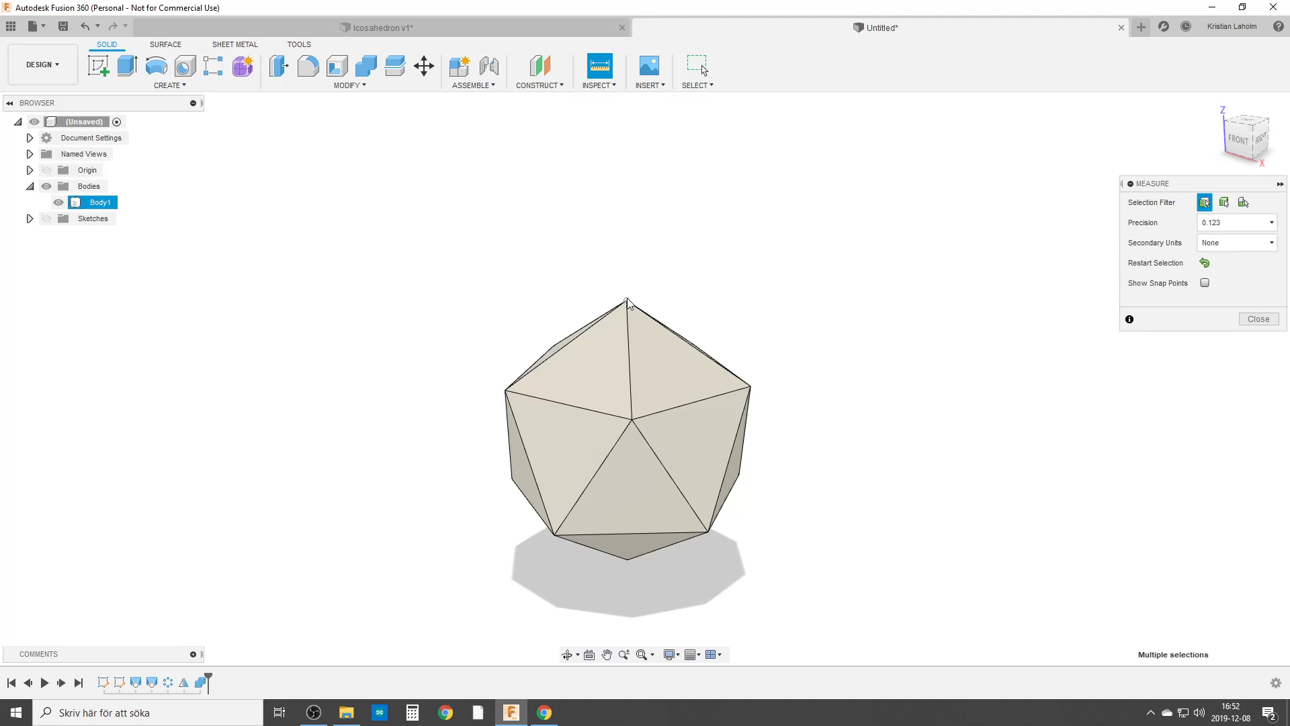
mouse_move(650, 516)
shift+middle_down()
mouse_move(642, 528)
mouse_move(647, 504)
mouse_move(591, 519)
mouse_move(624, 440)
shift+middle_up()
click(627, 554)
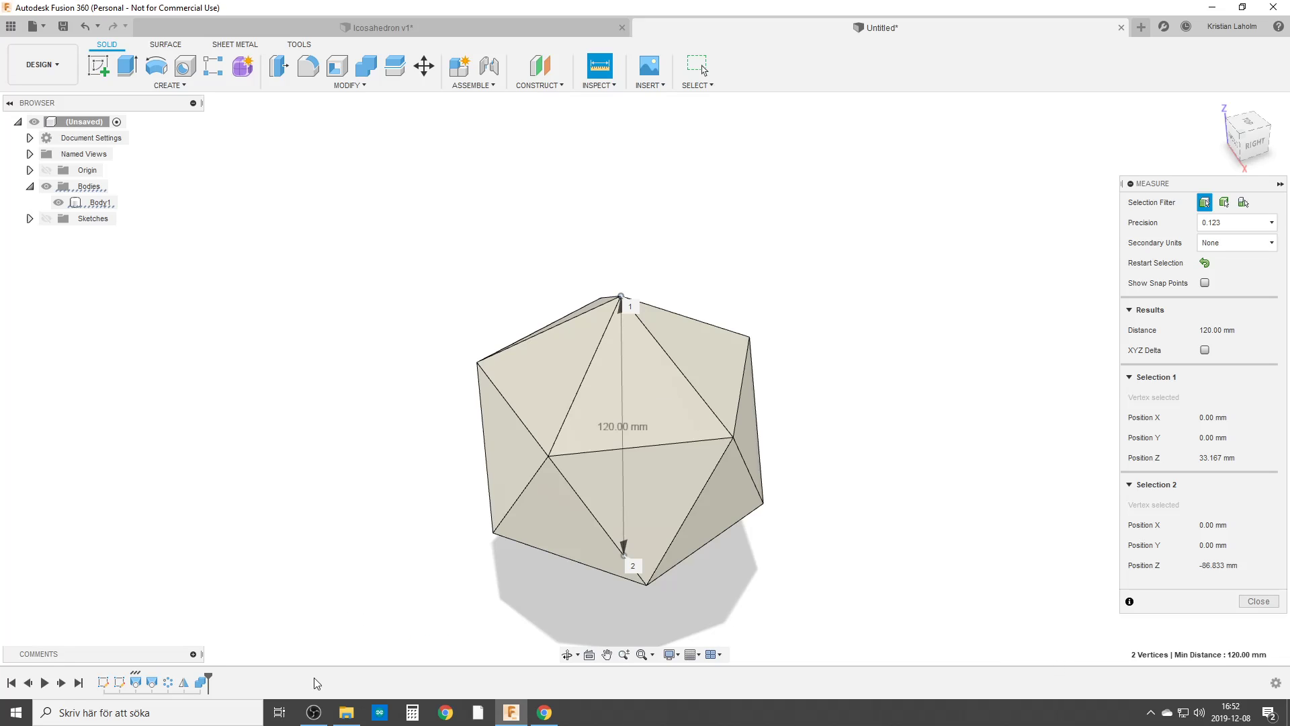
Step: Edit Sketch1's 60.00 width dimension to 325/2 (162.50 mm) and finish the sketch
click(1258, 601)
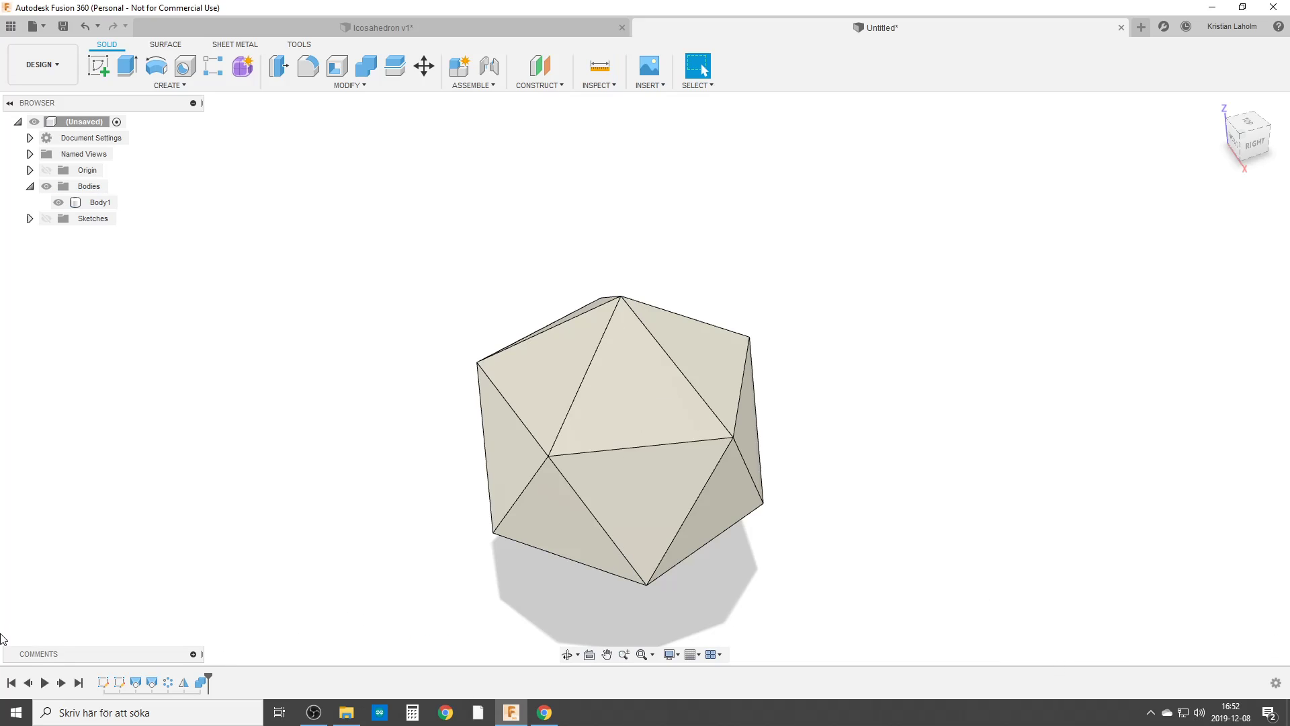
double_click(106, 685)
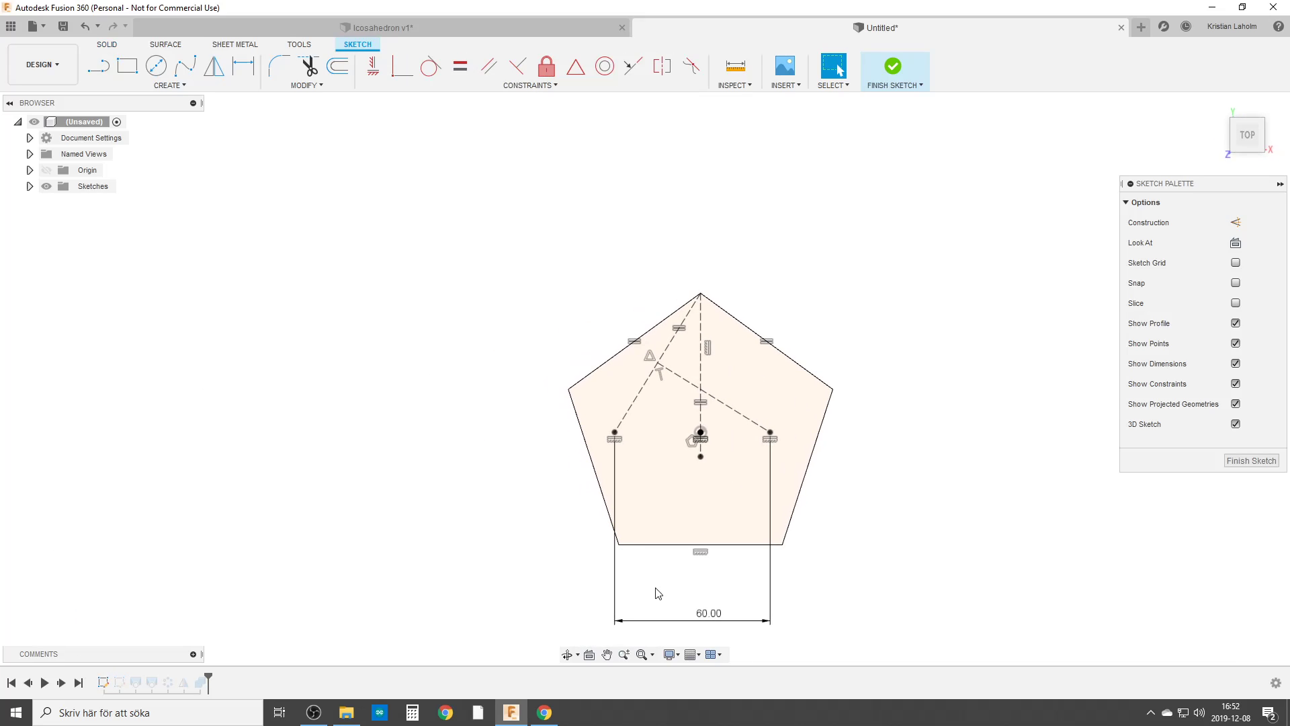
double_click(712, 614)
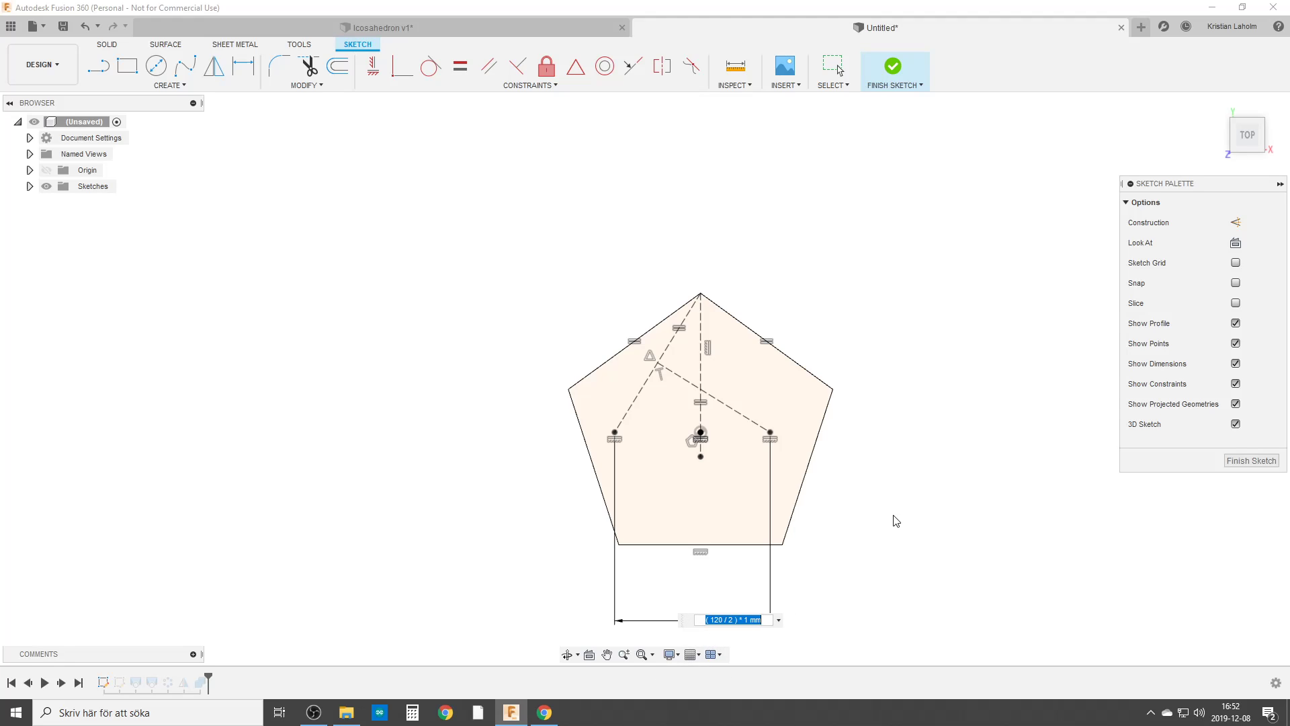
text(325/2)
key(Return)
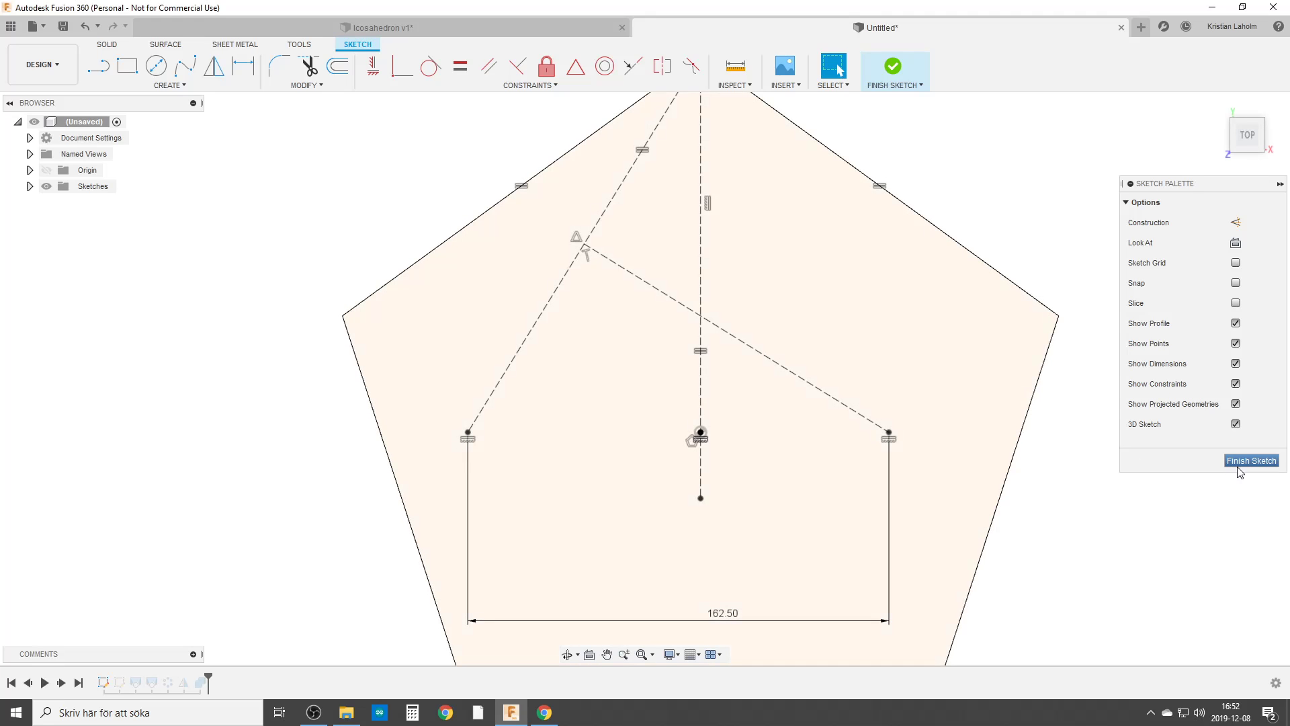
click(1240, 461)
scroll(630, 473, down, 5)
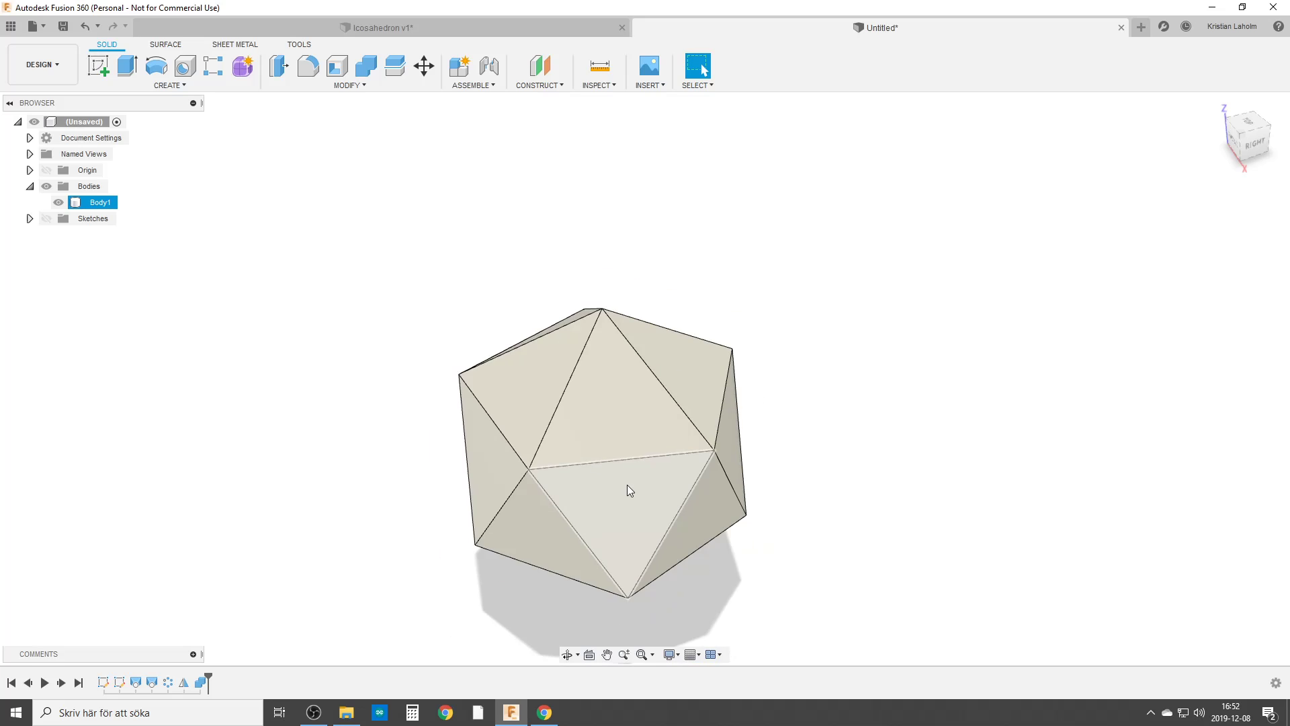
Step: Measure the top-to-bottom vertex distance of the resized icosahedron, reading 325.00 mm
mouse_move(627, 485)
shift+middle_down()
mouse_move(625, 436)
mouse_move(625, 452)
shift+middle_up()
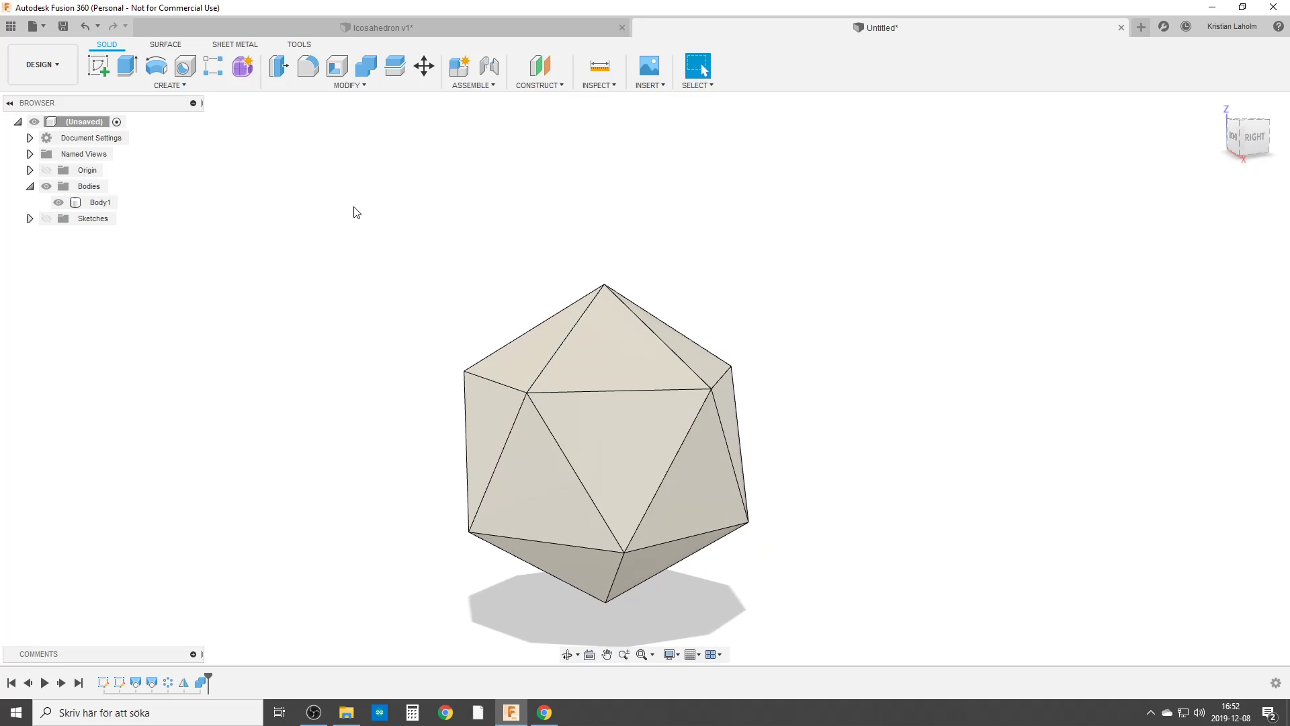
click(598, 64)
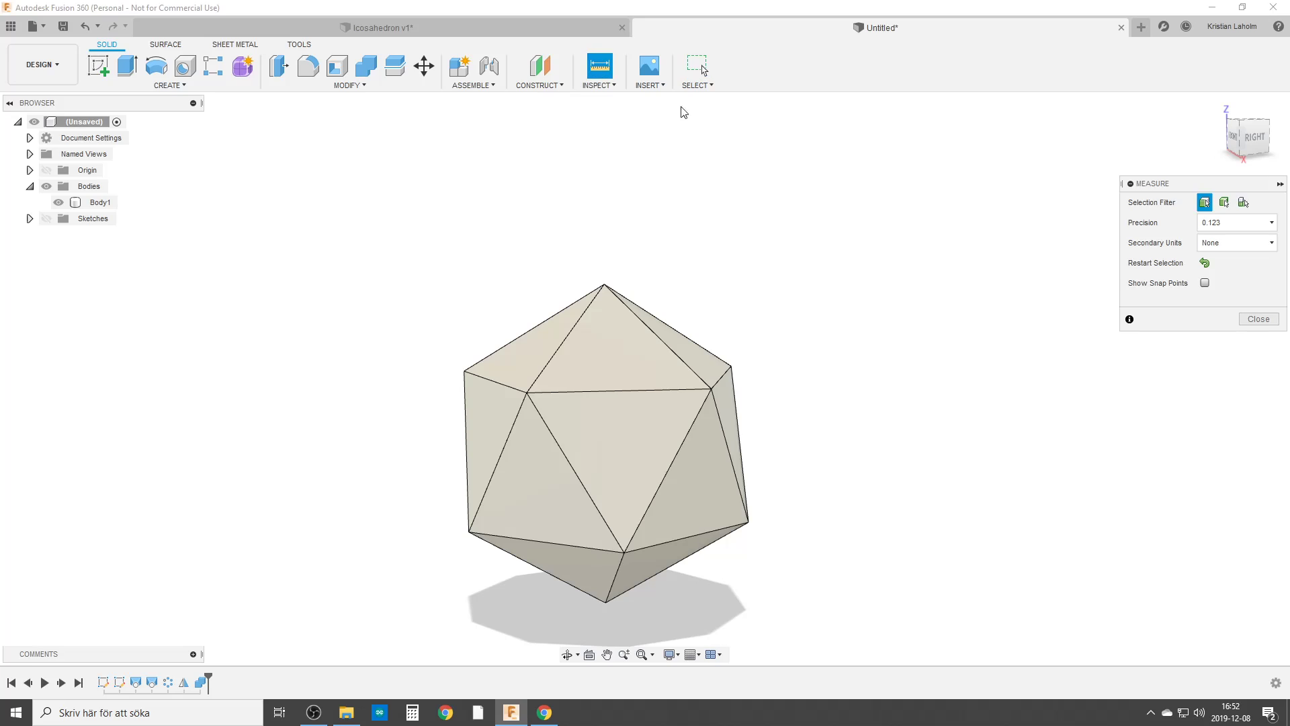
click(604, 286)
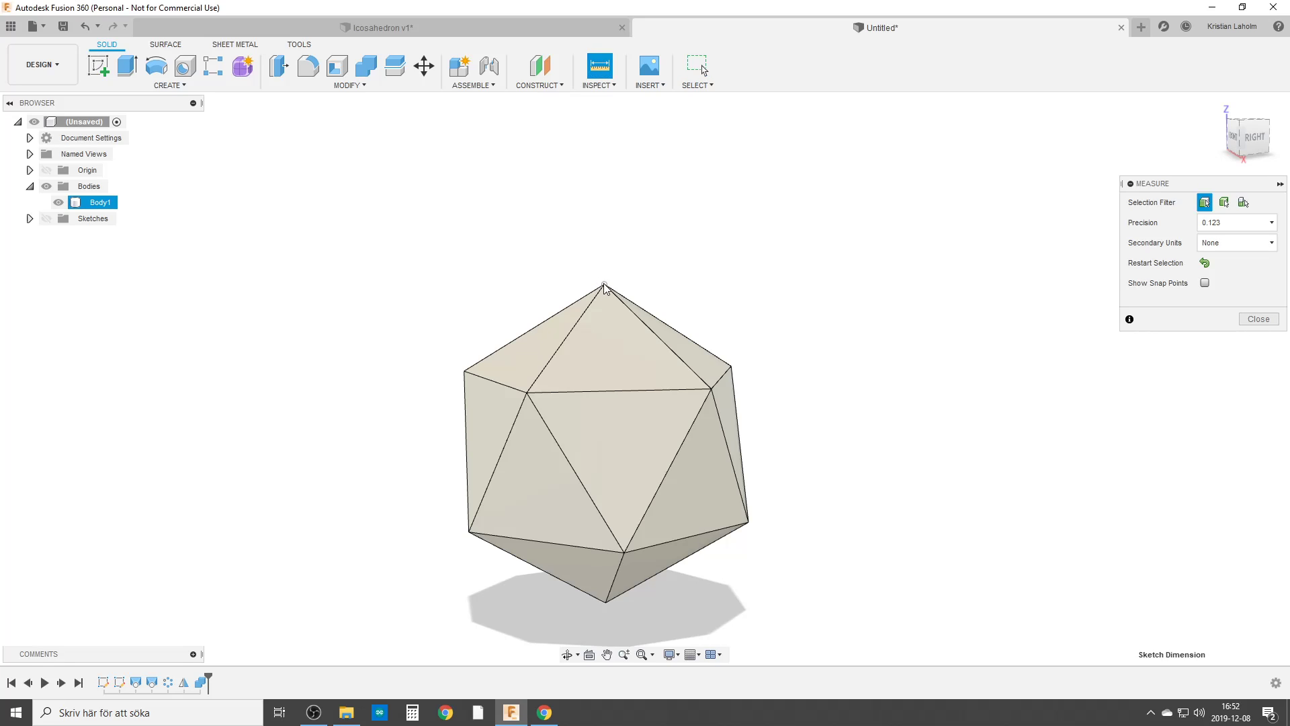
click(606, 605)
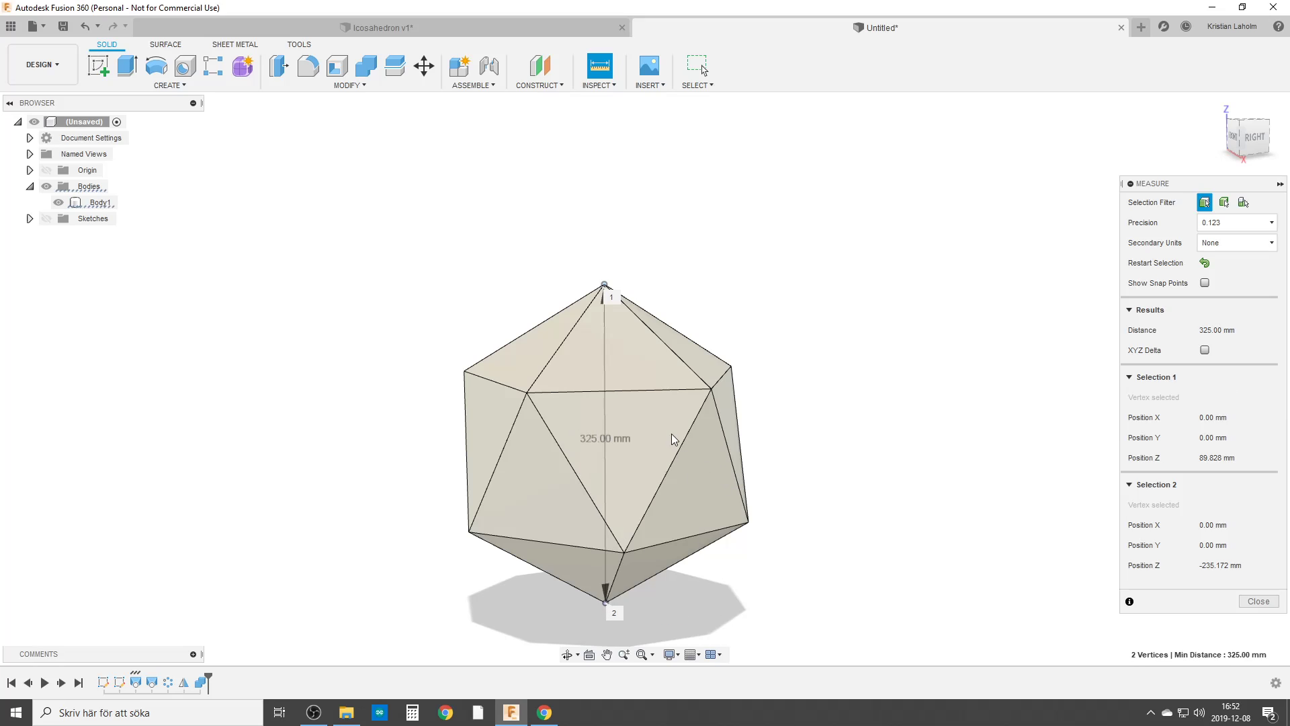
scroll(652, 416, up, 3)
scroll(531, 327, down, 3)
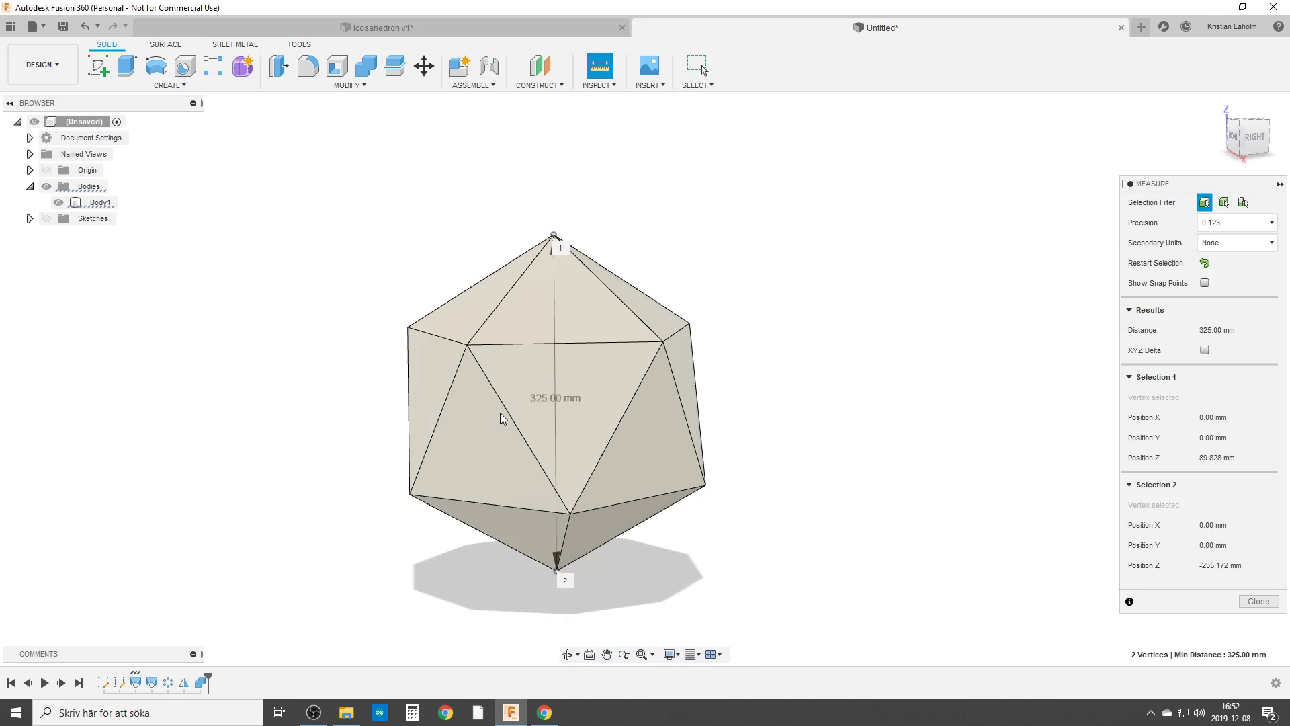